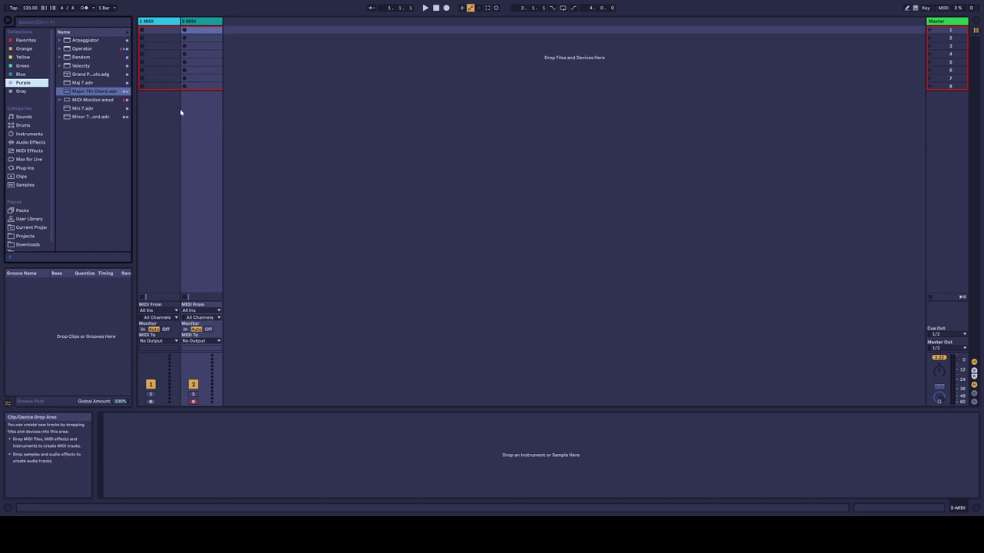
left_click(75, 74)
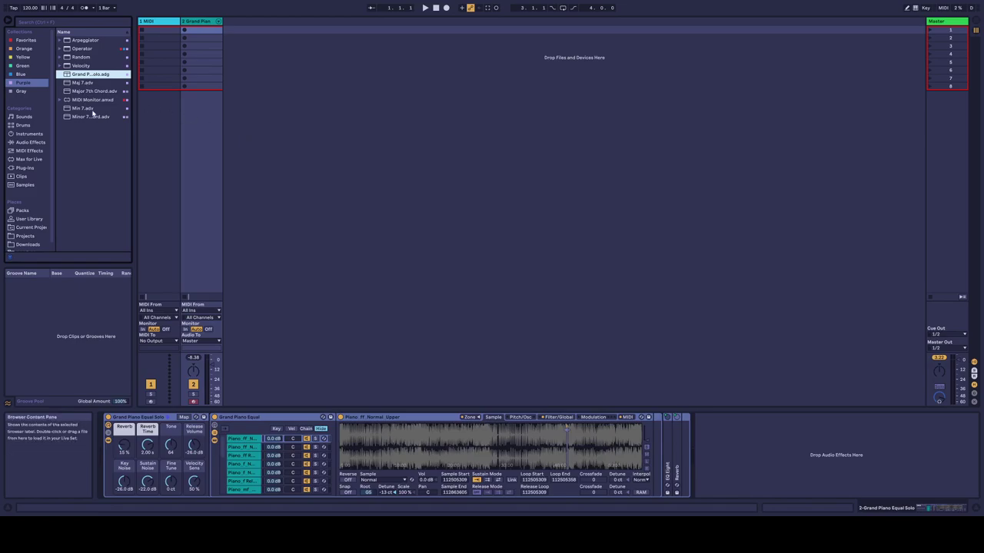
mouse_move(88, 101)
left_mouse_down()
mouse_move(83, 400)
mouse_move(105, 455)
left_mouse_up()
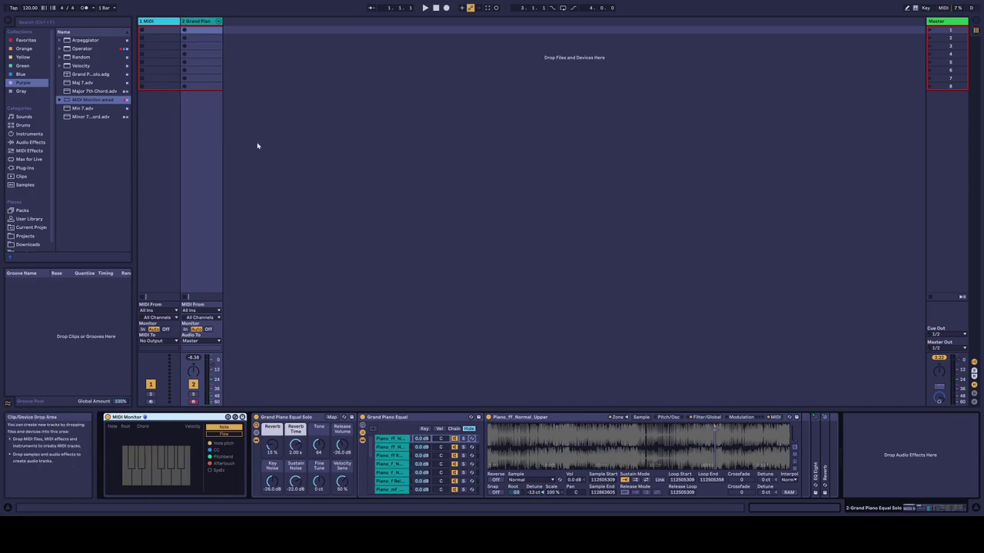
left_click(291, 419)
key("Delete")
key("Delete")
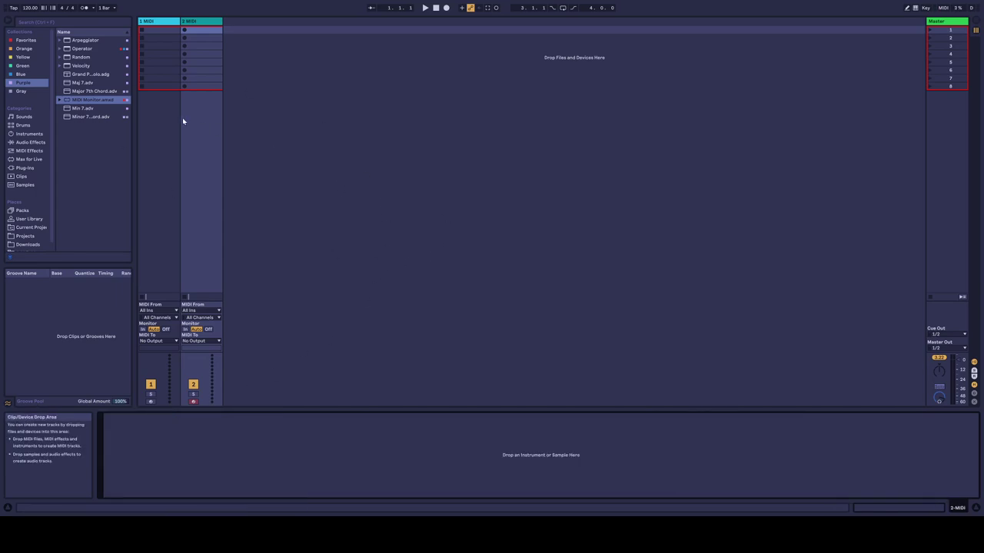
left_click(59, 101)
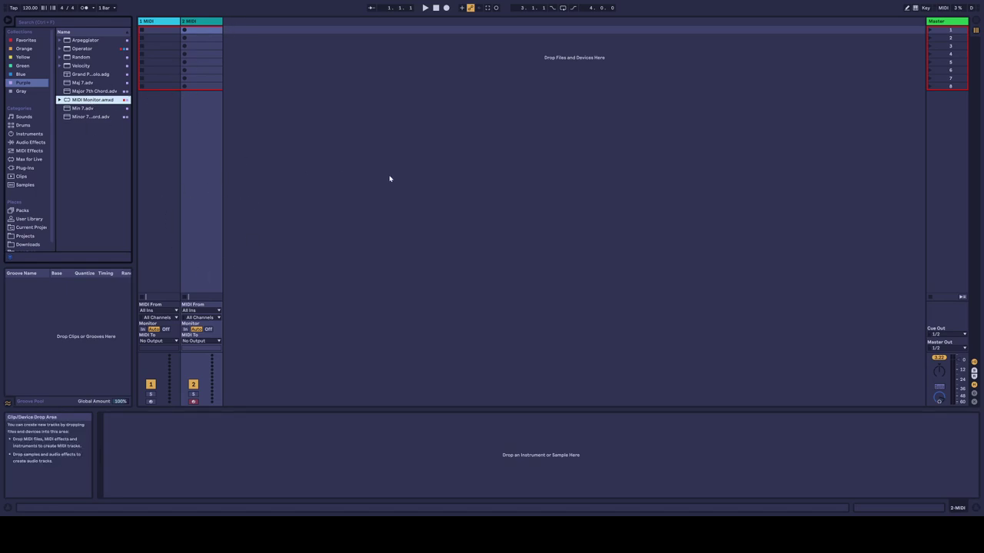
left_click(454, 163)
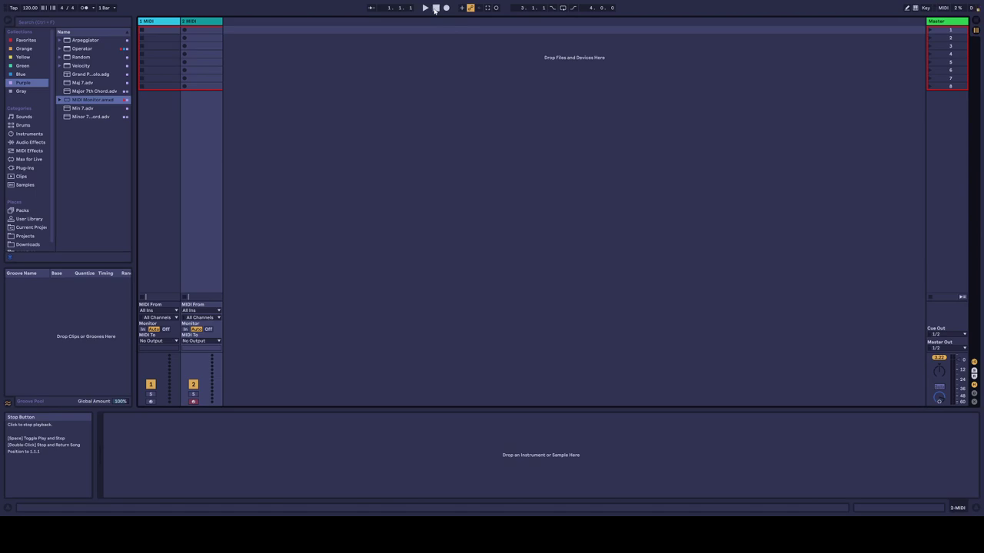
left_click_drag(80, 102, 120, 470)
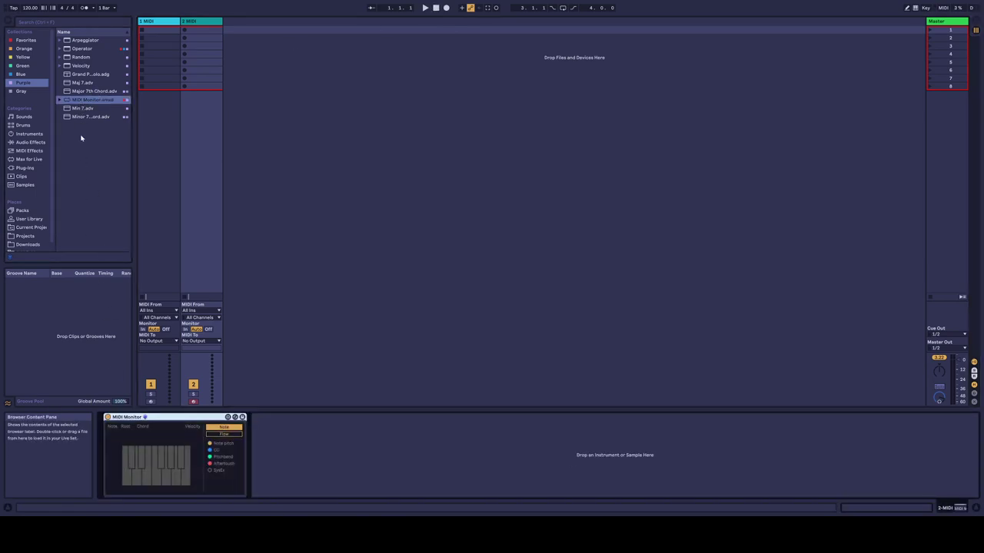
left_click_drag(80, 75, 273, 483)
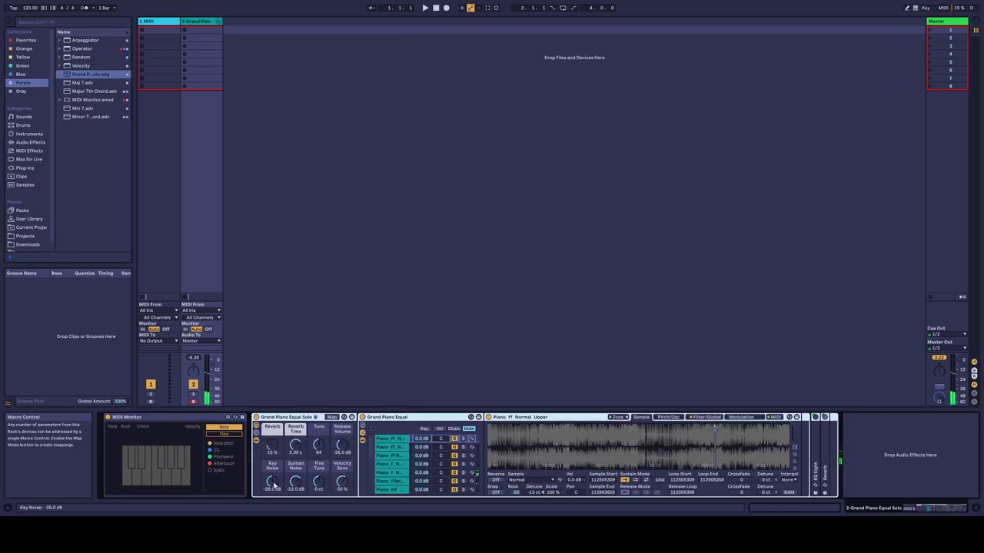
left_click(436, 419)
key("Delete")
left_click(173, 417)
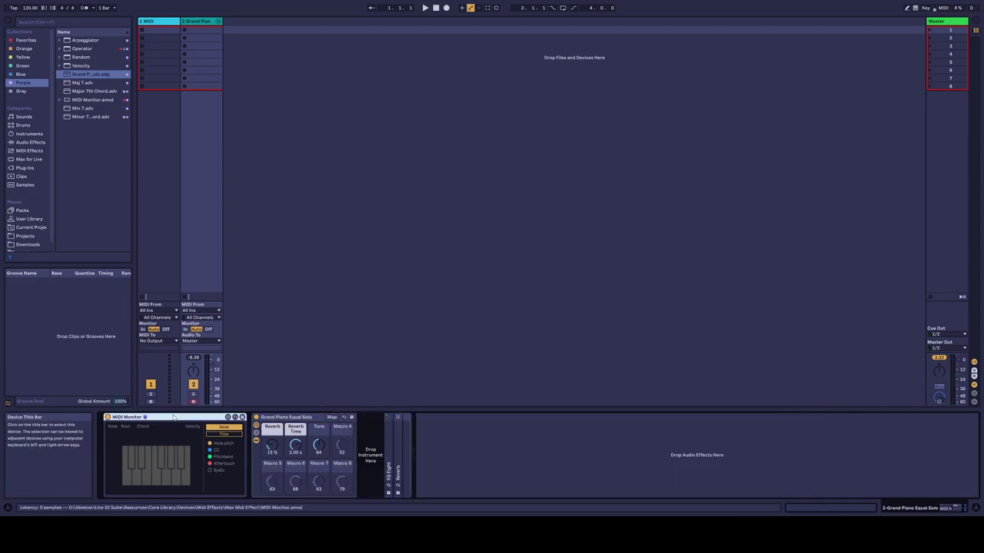
key("Delete")
left_click(150, 418)
key("Delete")
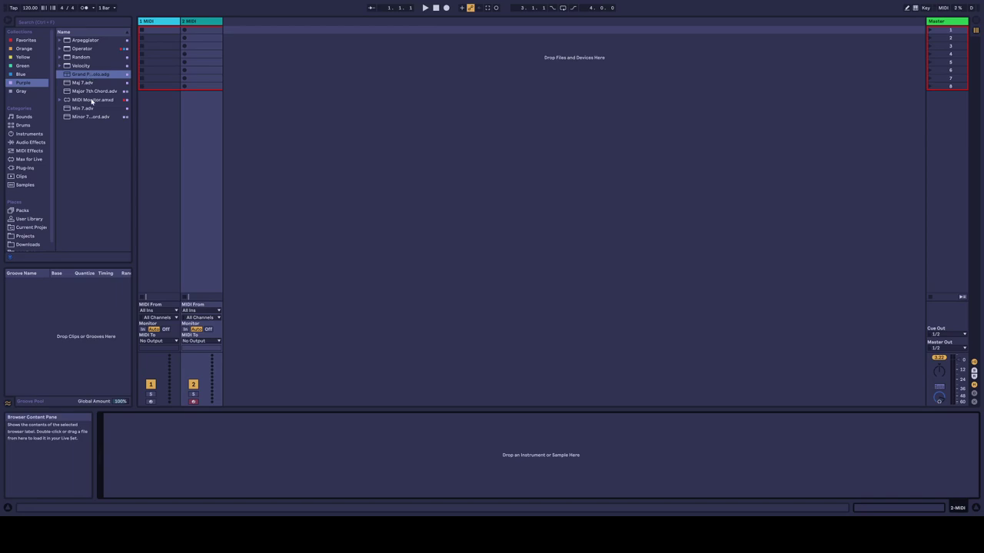
Add a MIDI Monitor and the Grand Piano rack after it to track 2, and collapse the piano rack.
left_click_drag(91, 102, 148, 425)
left_click_drag(88, 75, 288, 475)
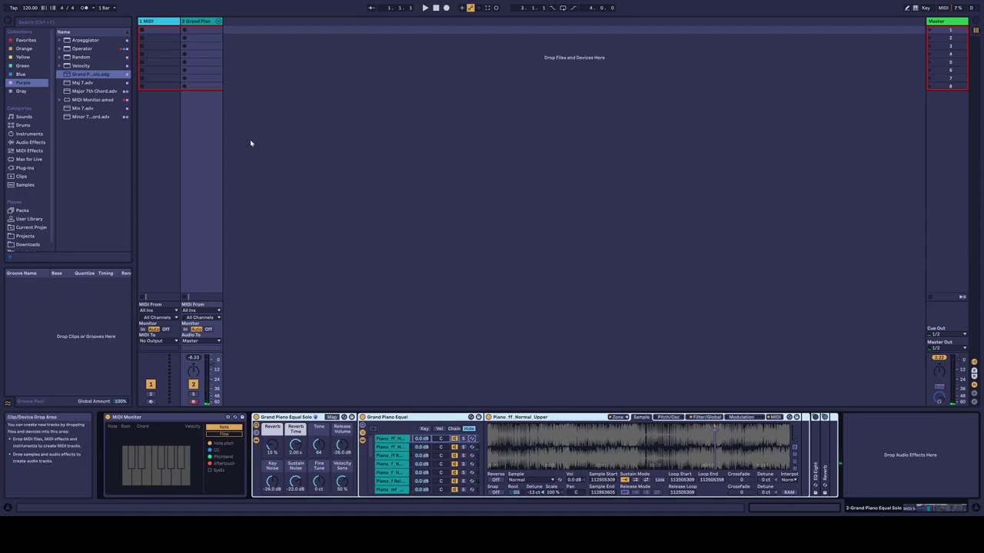
double_click(283, 419)
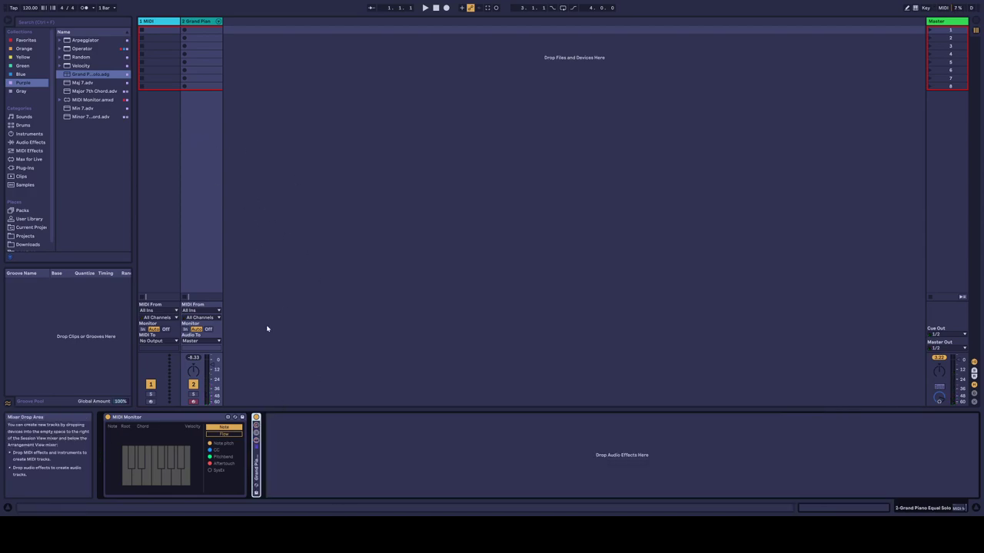
Insert the Maj 7 chord preset before the piano rack, with a second MIDI Monitor between the chord device and the piano.
left_click(79, 85)
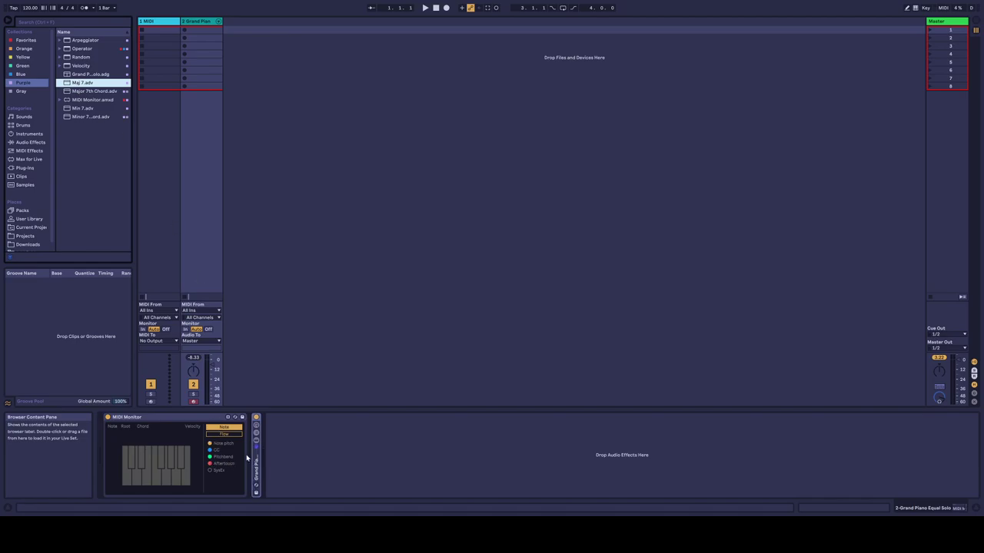
left_click_drag(84, 83, 259, 439)
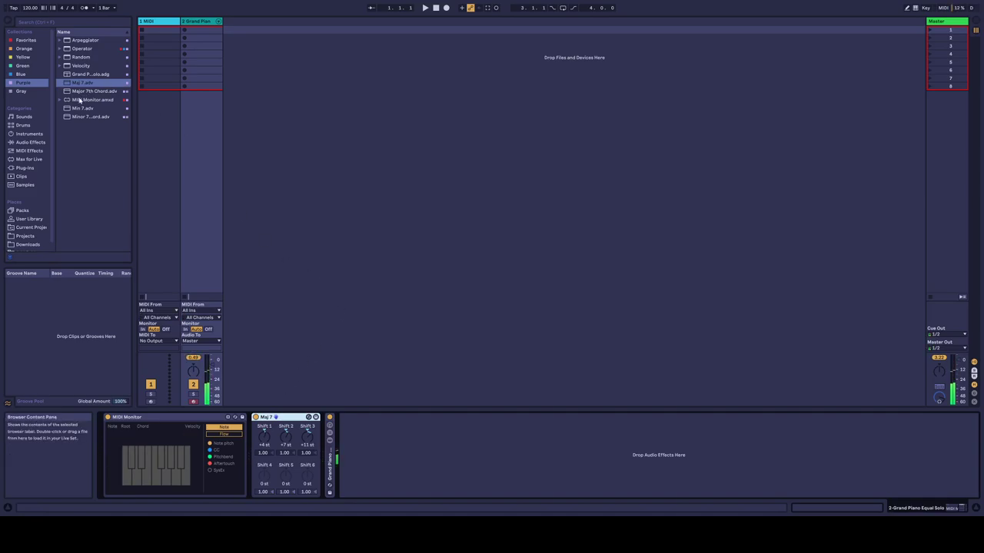
left_click_drag(84, 102, 331, 484)
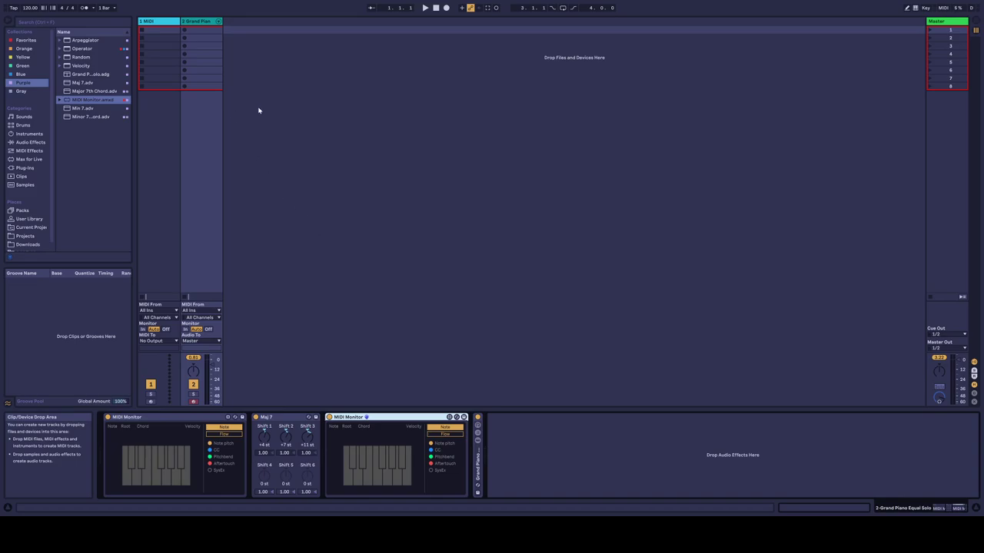
Record a MIDI clip of single notes in track 2's first slot and fold its note editor to the used keys.
left_click(185, 31)
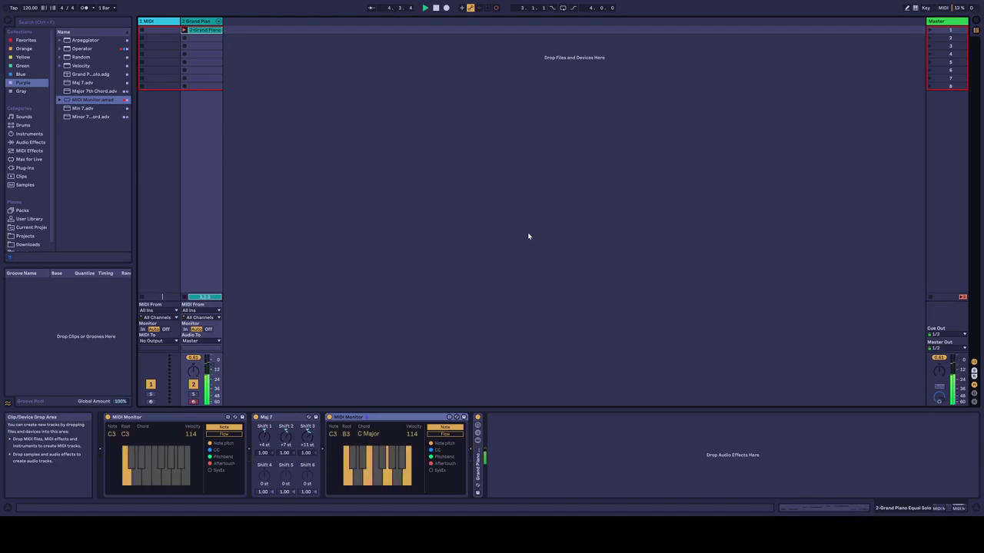
left_click(435, 8)
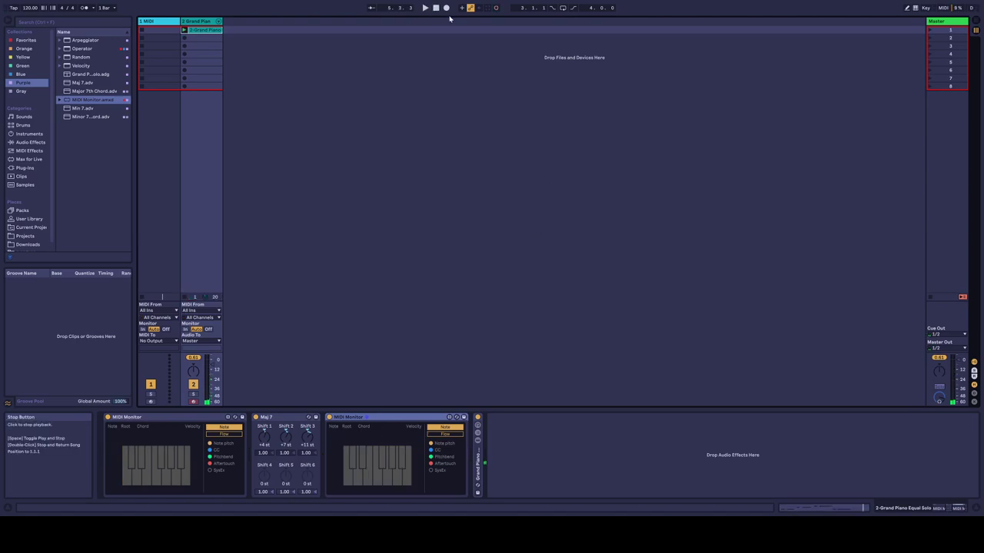
left_click(847, 508)
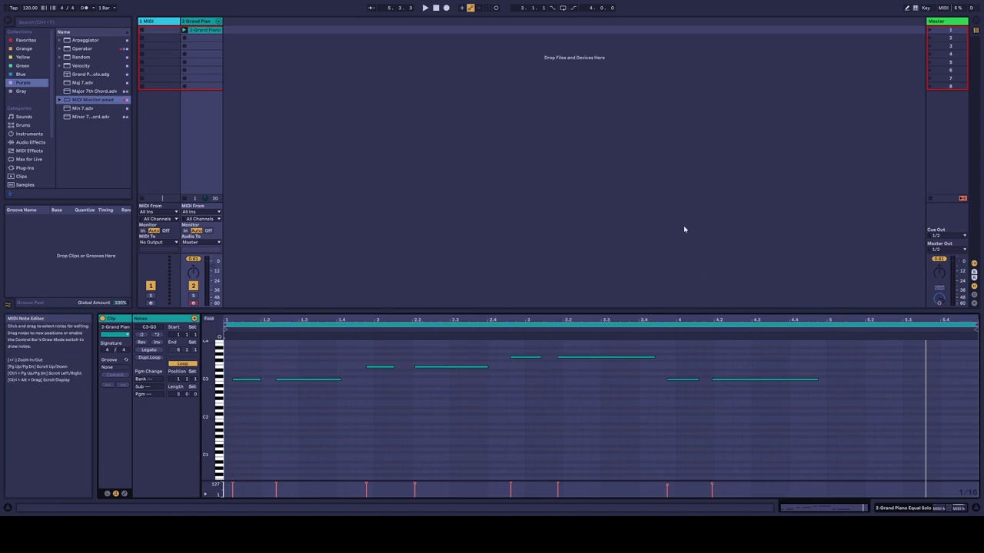
scroll(738, 428, "up", 5)
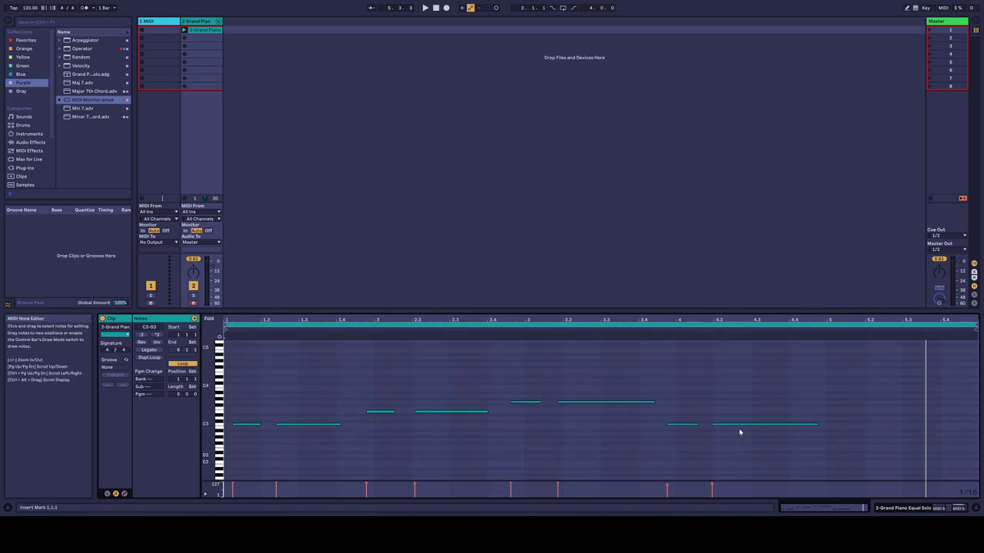
left_click(208, 318)
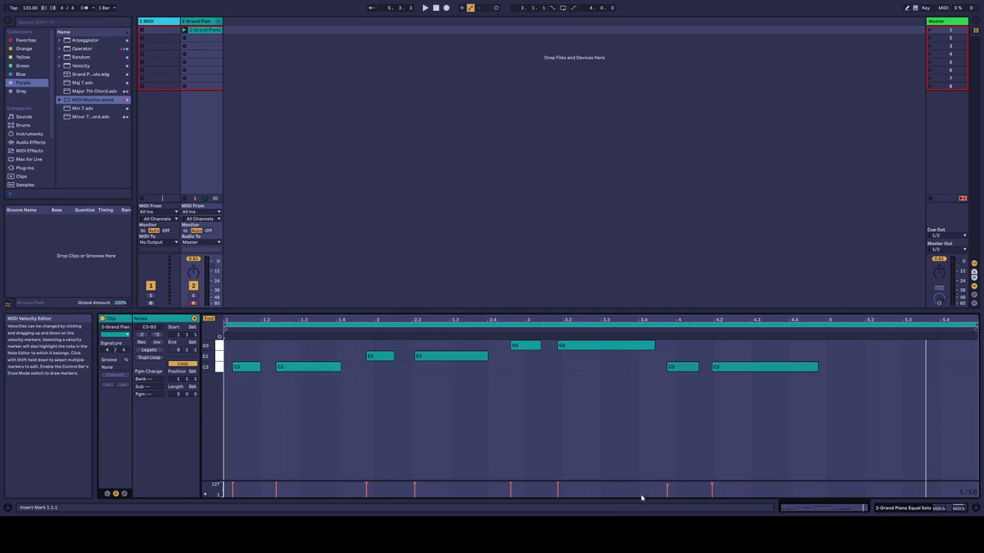
Switch off the Maj 7 device in track 2's device chain and play the recorded clip back without it, resetting to the start.
left_click(861, 509)
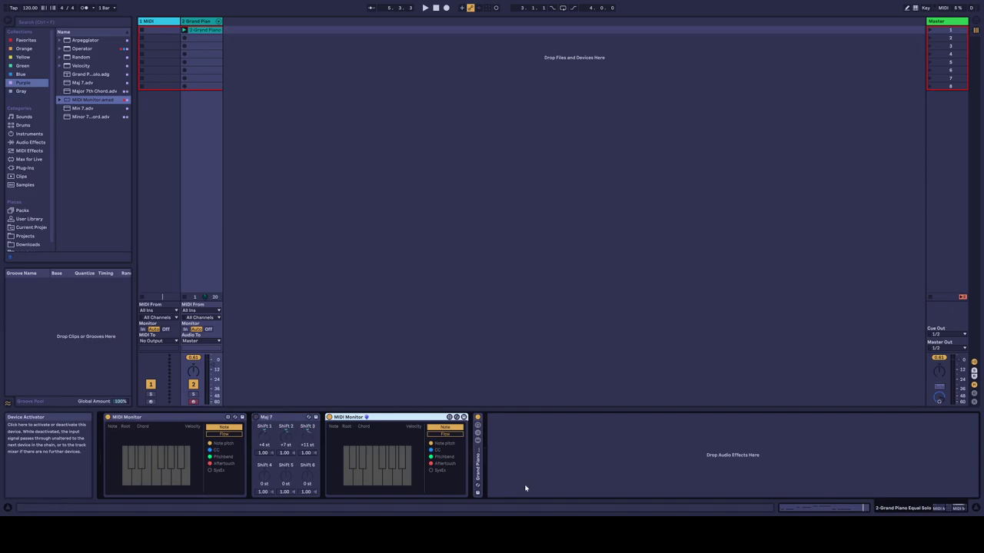
left_click(425, 8)
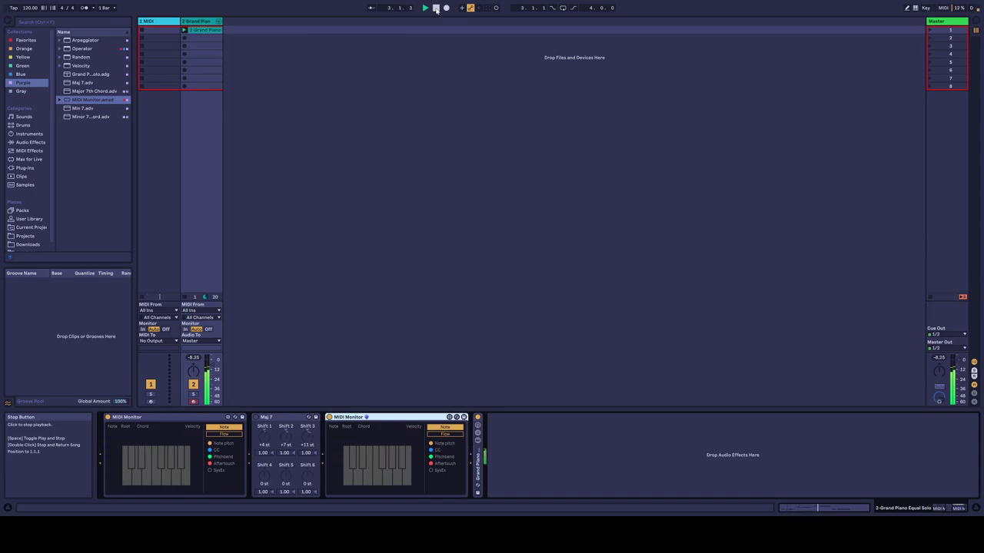
double_click(436, 8)
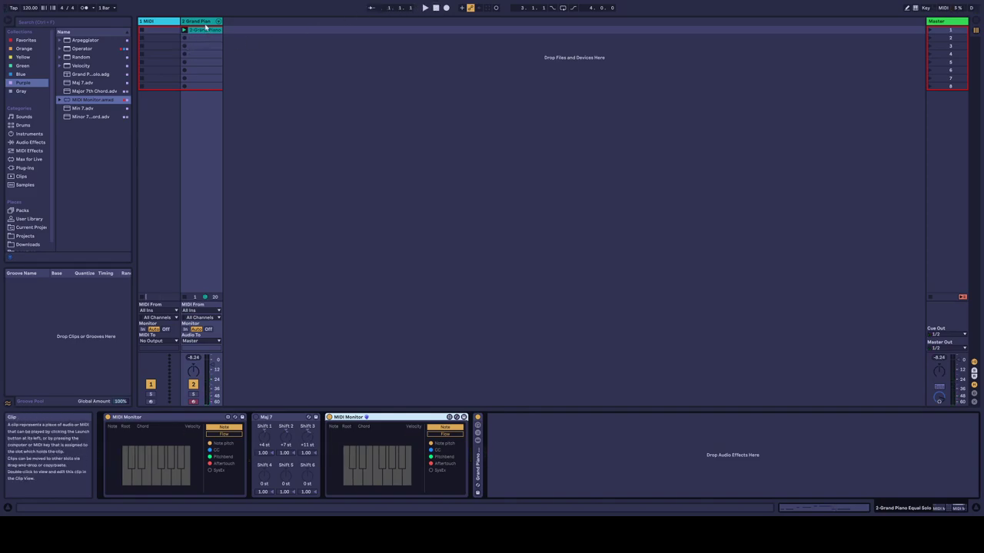
Move the Grand Piano rack from track 2 to track 1 and place a MIDI Monitor in front of it.
left_click(478, 461)
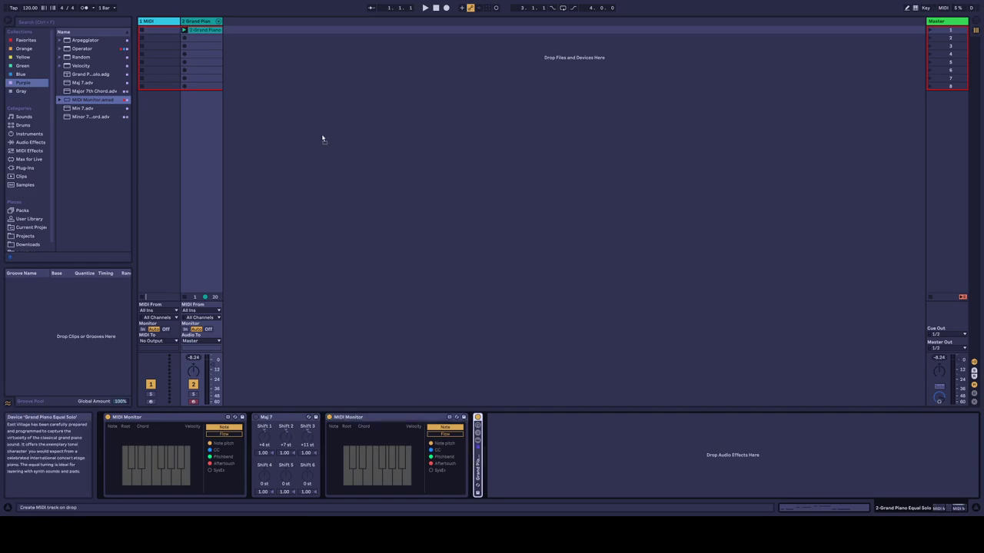
left_click_drag(333, 148, 333, 147)
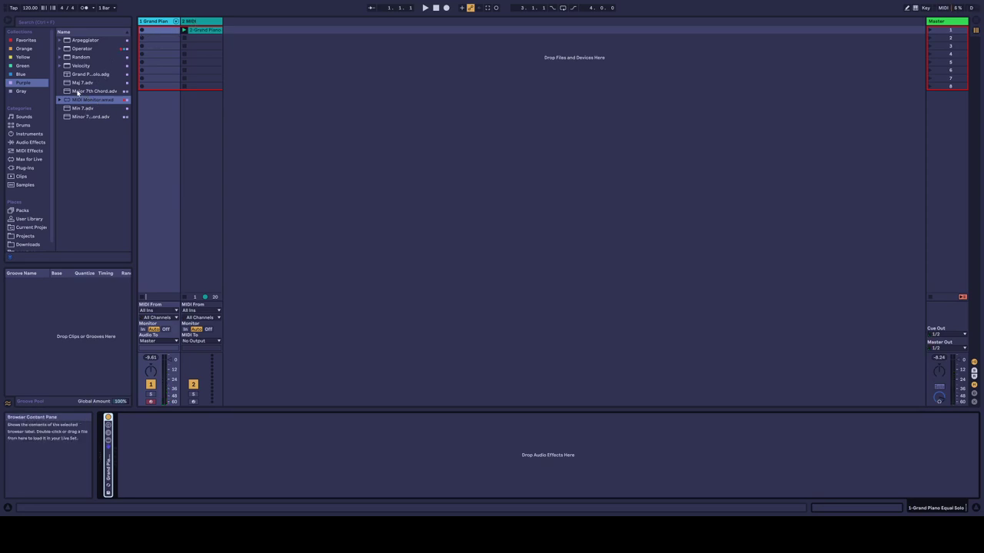
left_click_drag(79, 102, 104, 436)
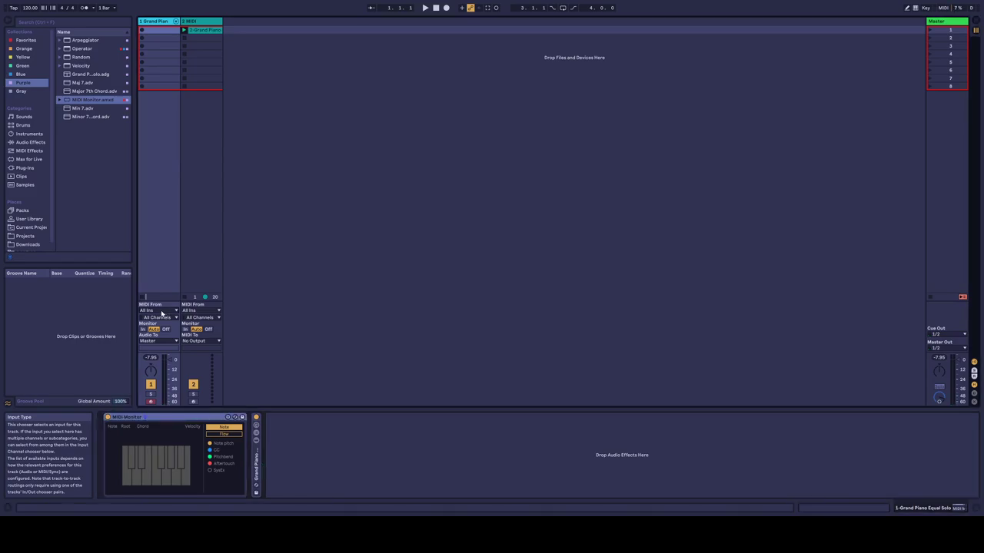
Set track 1 to receive MIDI from 2-MIDI, launch the track 2 clip, and set track 1's monitoring to In.
left_click(152, 347)
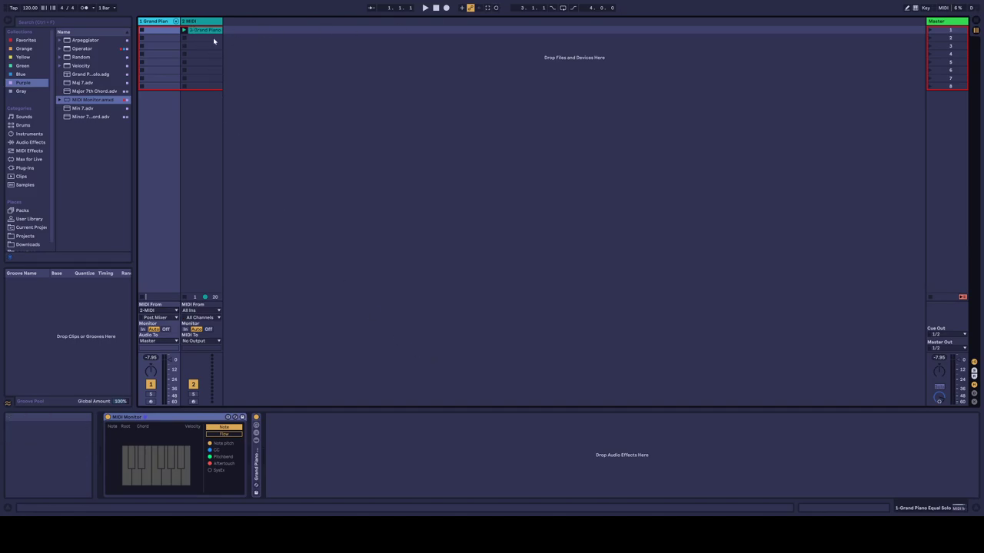
left_click(185, 30)
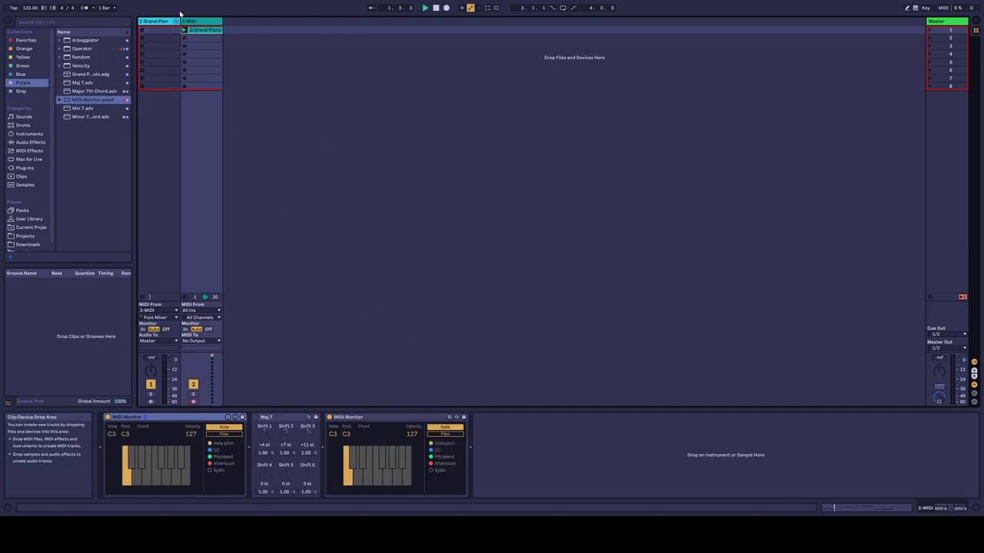
left_click(157, 22)
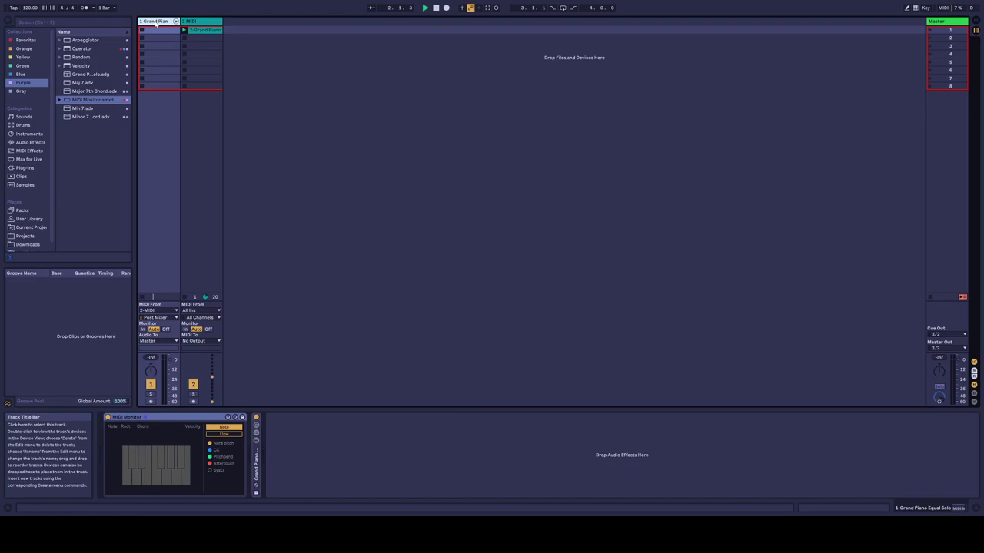
left_click(143, 329)
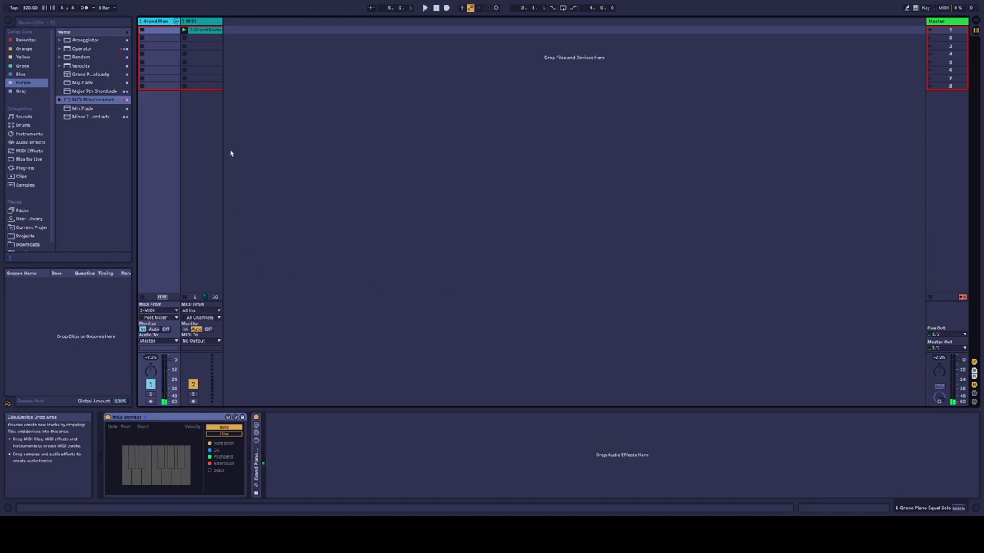
Switch the Maj 7 device on track 2 back on and play the clip while checking track 1's MIDI Monitor.
left_click(202, 38)
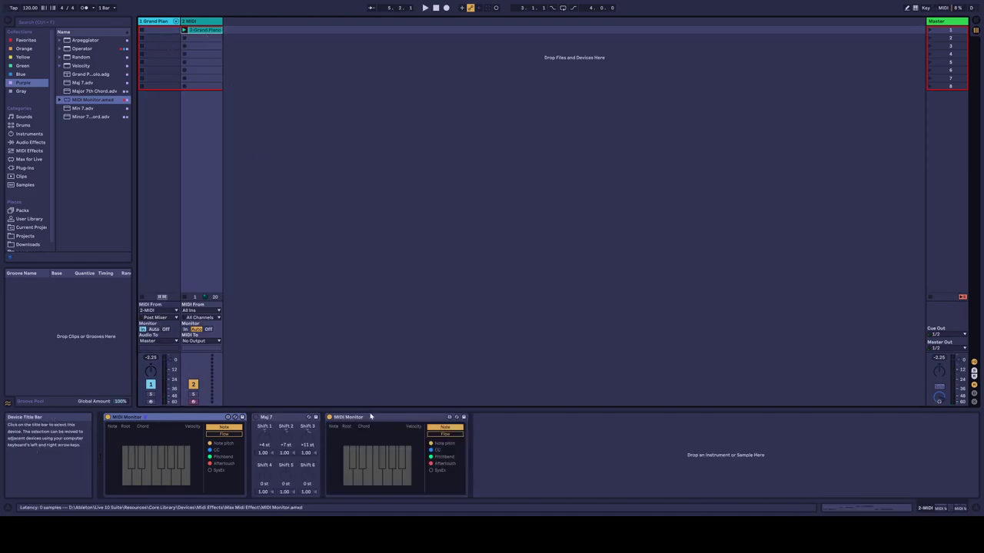
left_click(256, 417)
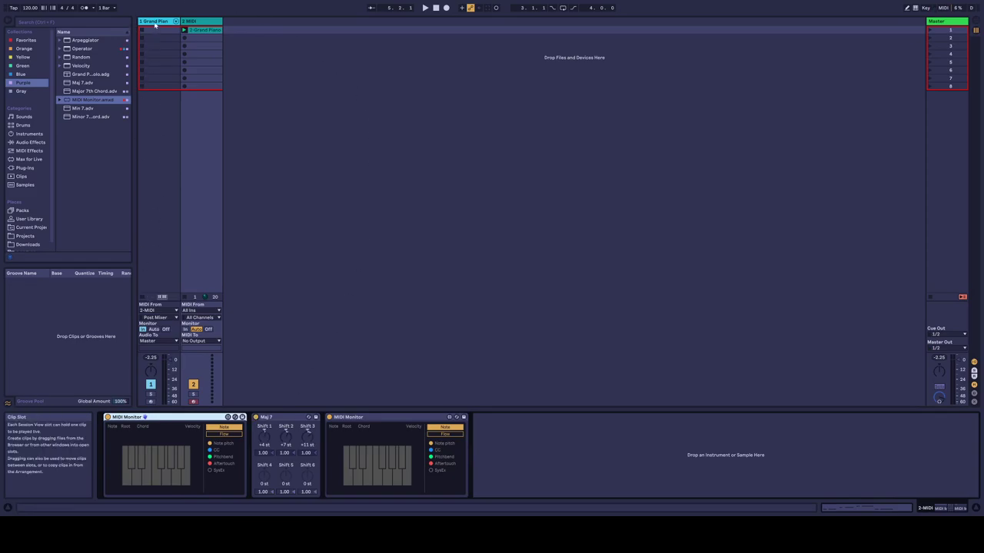
left_click(425, 9)
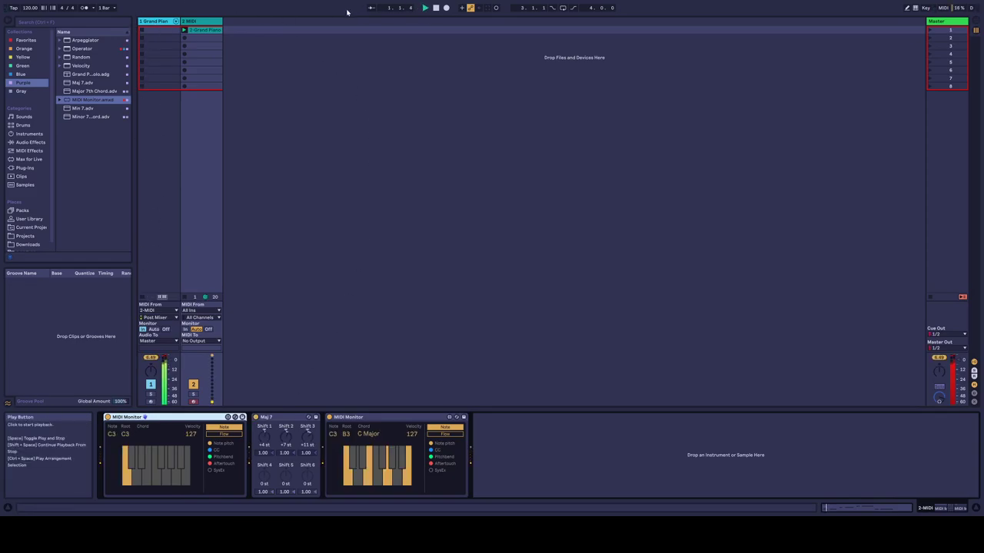
left_click(158, 23)
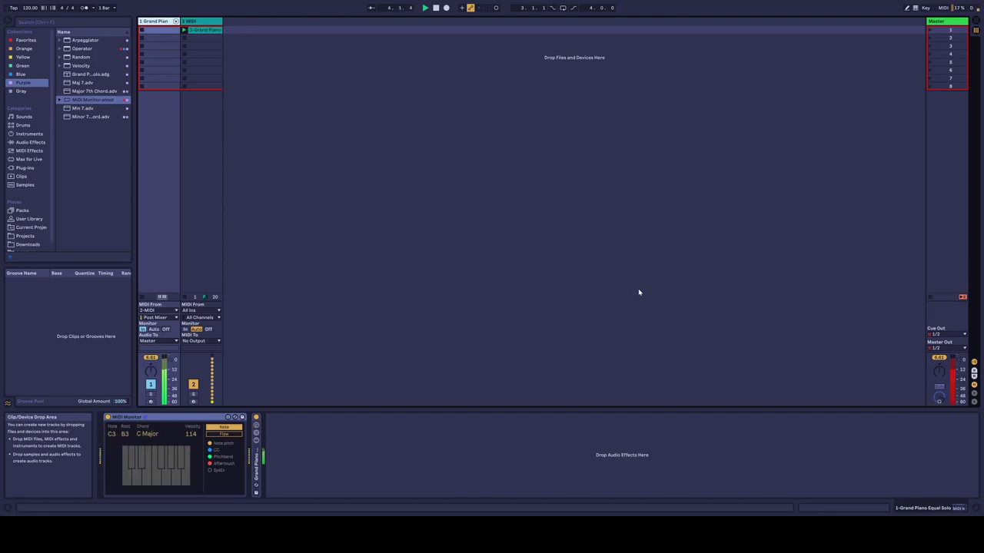
left_click(436, 9)
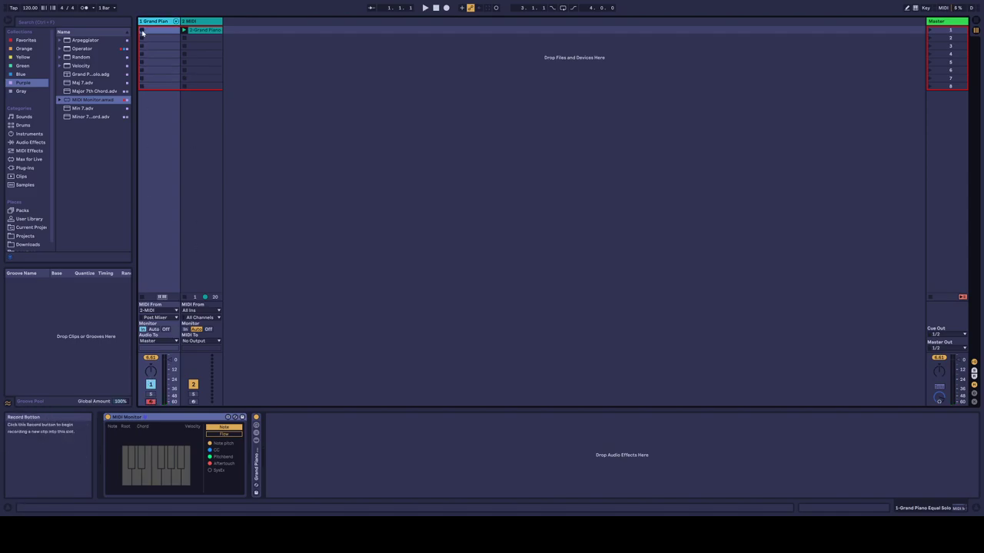
Record track 2's Maj 7 chord output into track 1's first clip slot, view the recorded notes, and stop playback.
left_click(143, 31)
left_click(803, 507)
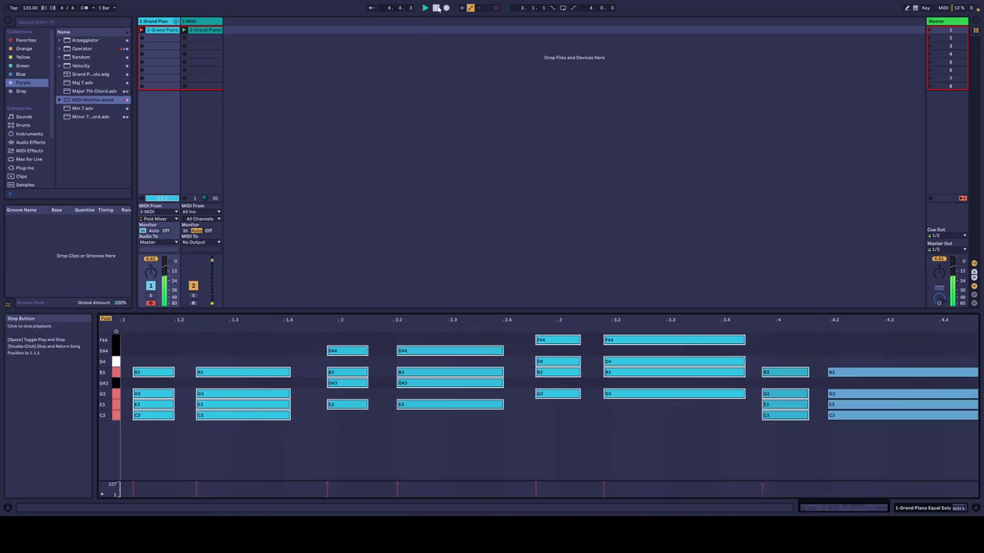
left_click(436, 8)
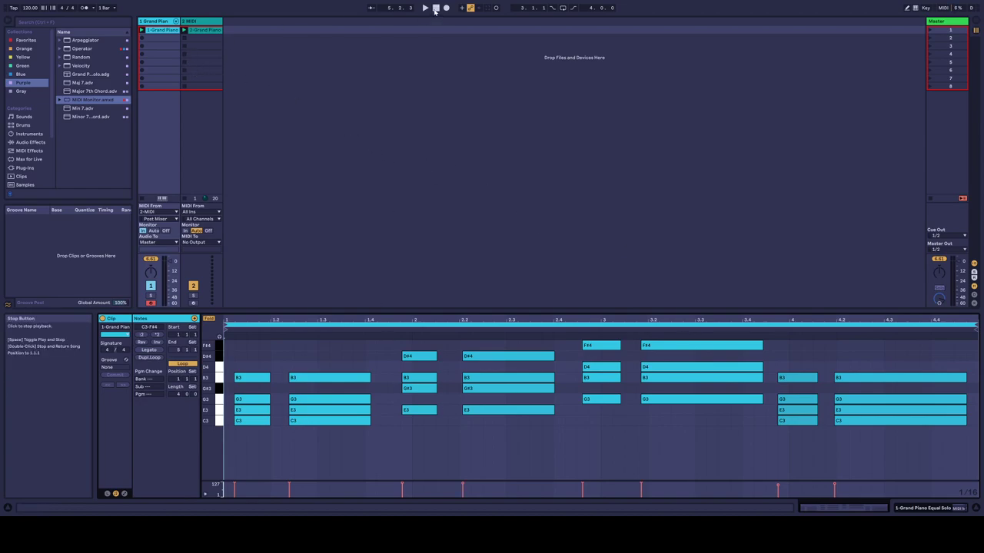
Insert an Arpeggiator after the Maj 7 device on track 2 and set its transpose distance to 0 st.
left_click(195, 40)
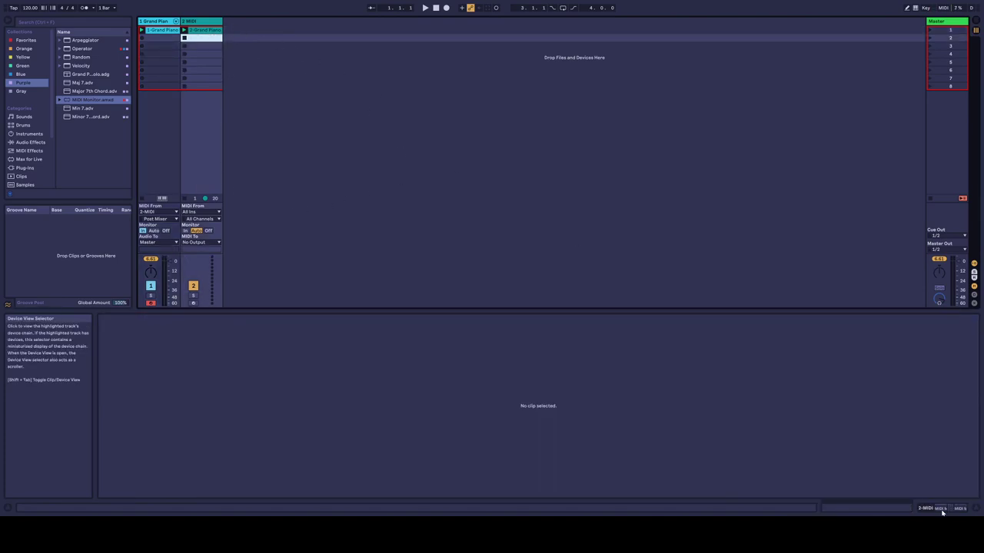
key("shift+Tab")
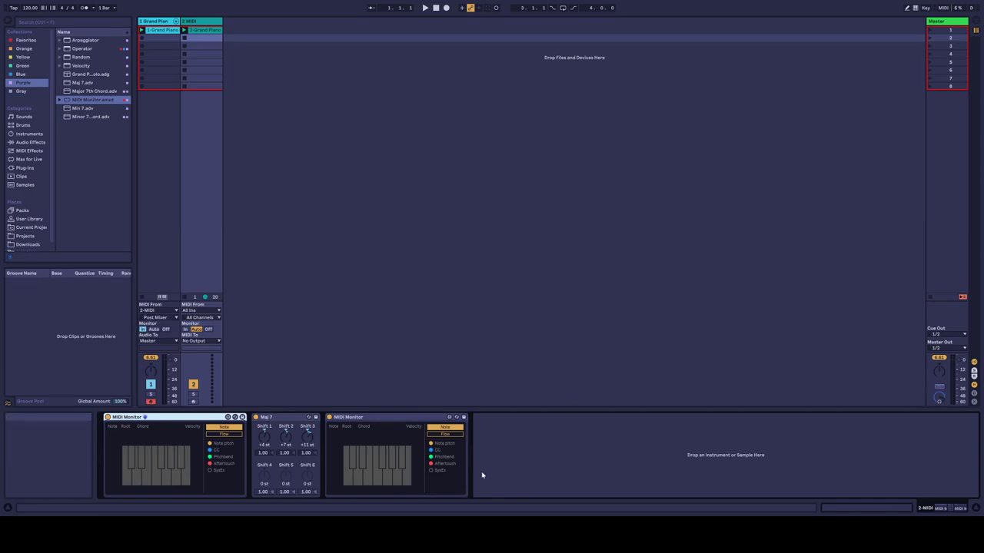
left_click(280, 419)
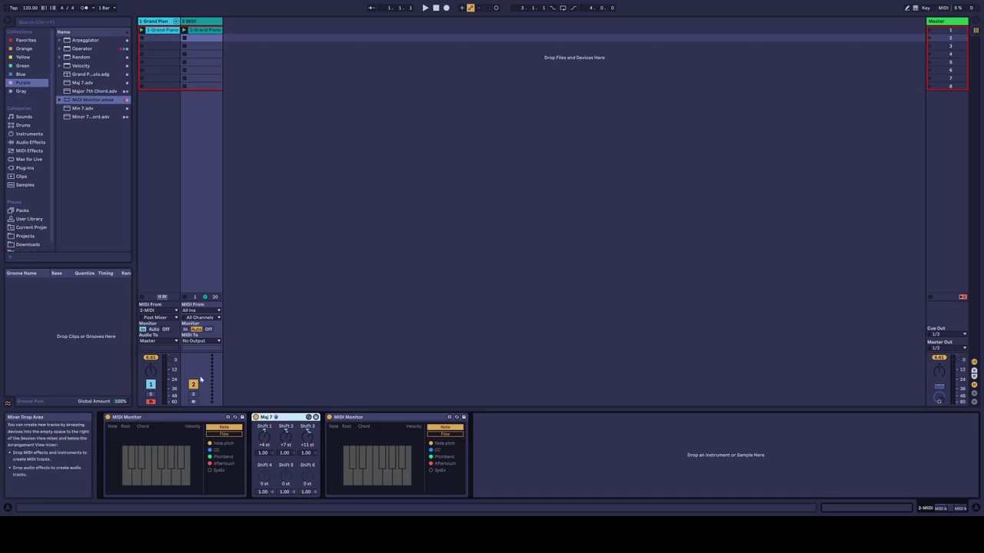
left_click_drag(82, 40, 326, 460)
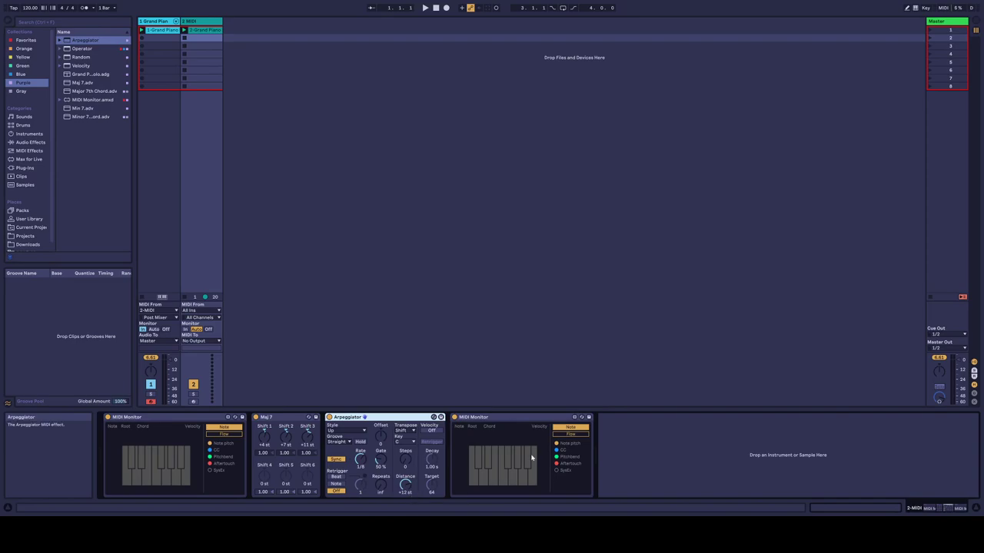
left_click_drag(406, 486, 406, 513)
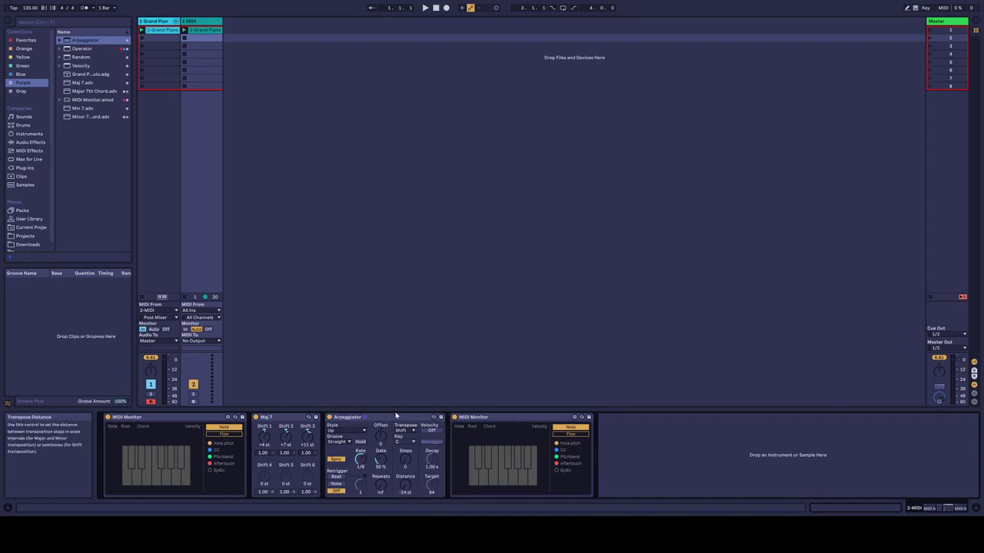
key("Return")
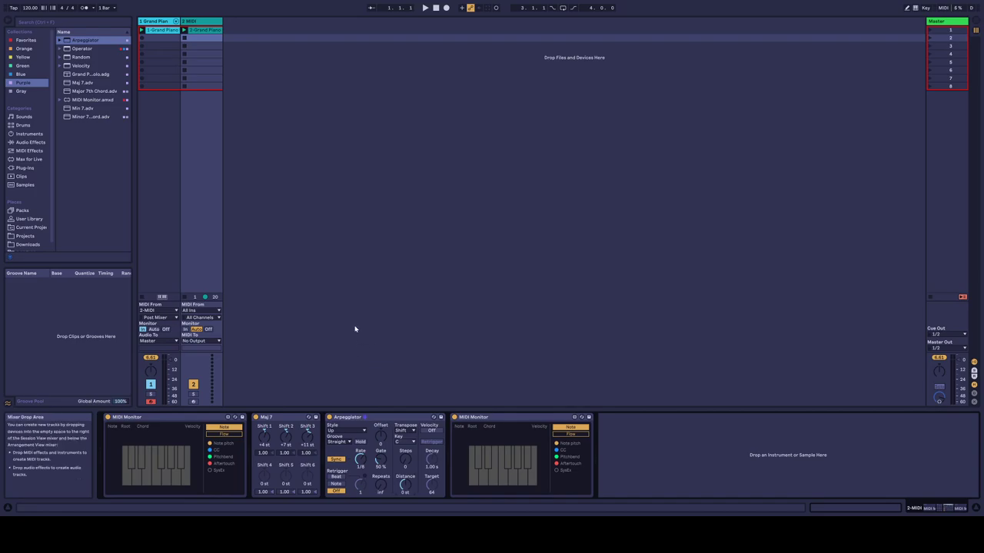
Play the clip through the Arpeggiator and move the Arpeggiator in front of Maj 7 in track 2's chain.
left_click(425, 7)
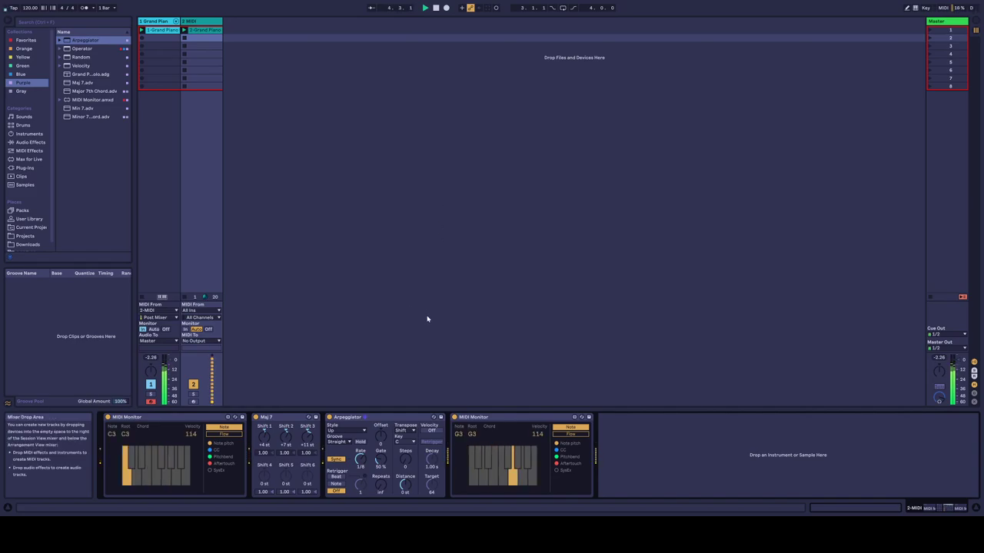
left_click_drag(361, 417, 254, 427)
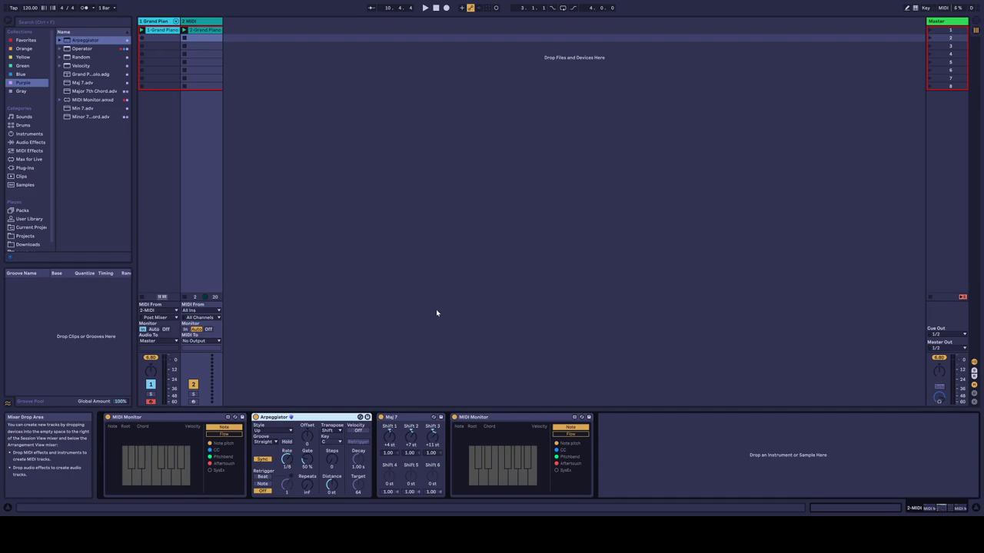
Record the arpeggiated chords into track 1's second clip slot, view the recorded notes, and stop playback.
left_click(142, 39)
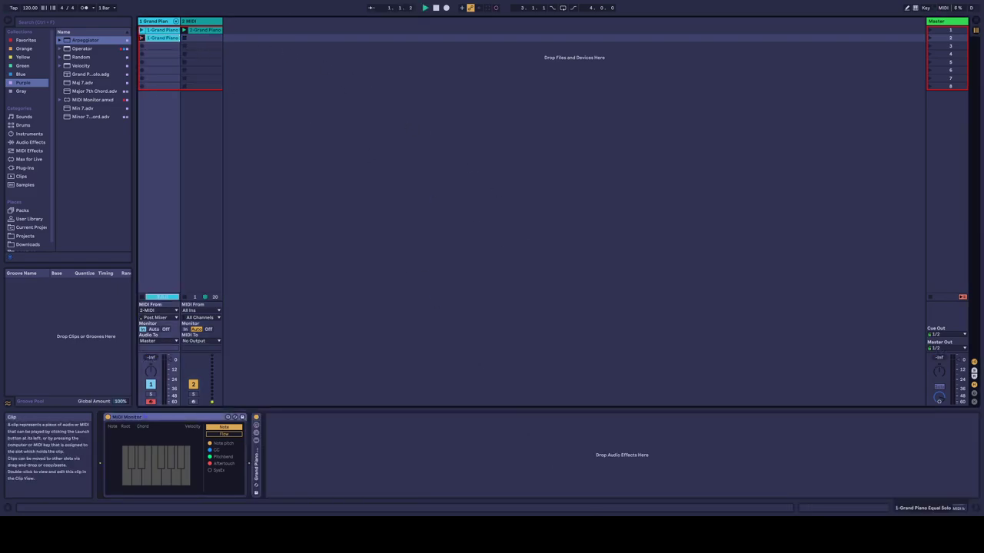
left_click(862, 510)
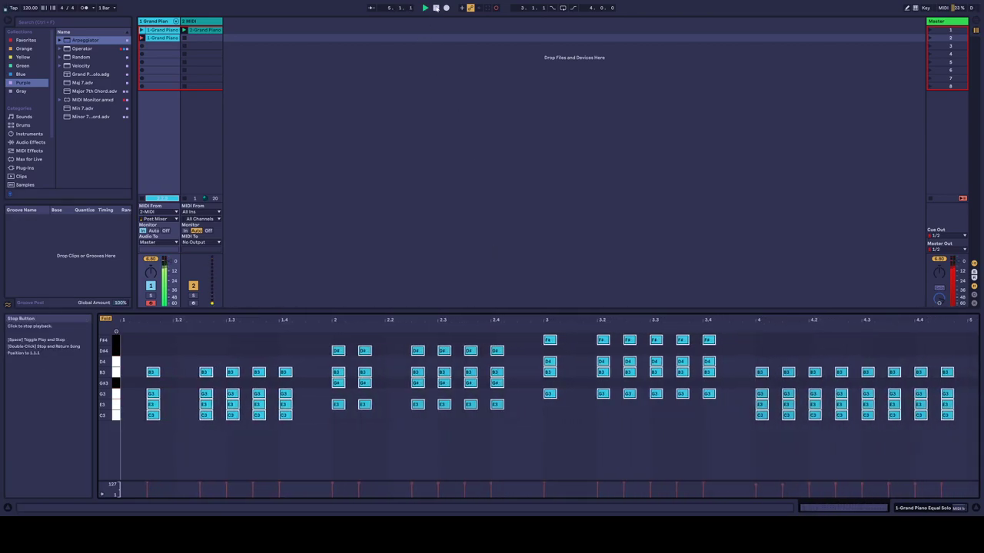
left_click(435, 9)
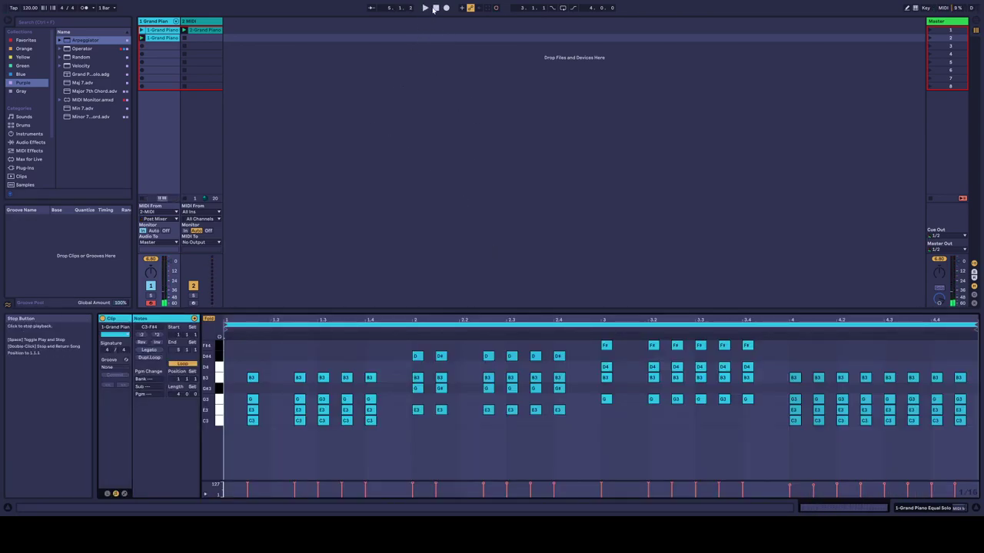
Group track 2's Arpeggiator into a MIDI Effect Rack and duplicate its chain in the rack's chain list.
left_click(197, 23)
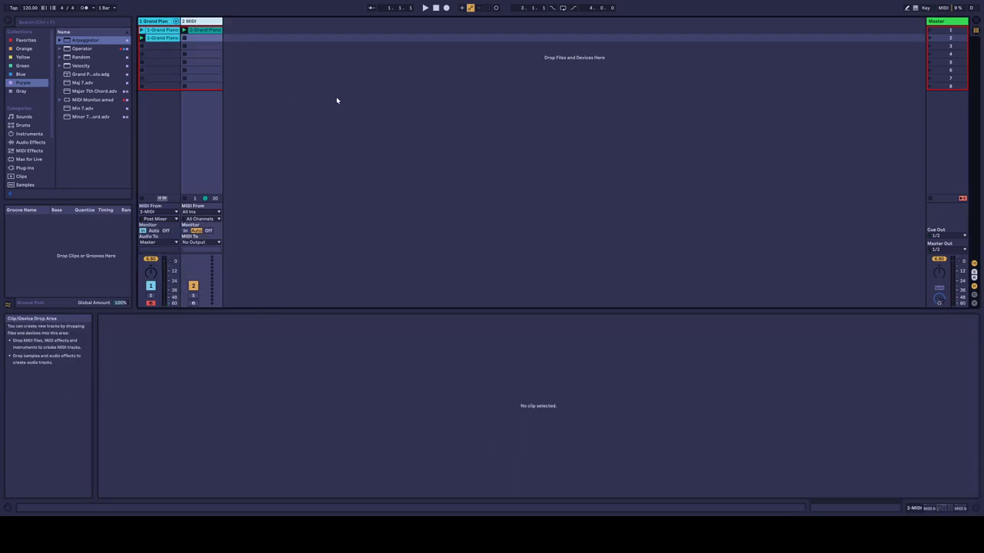
key("shift+Tab")
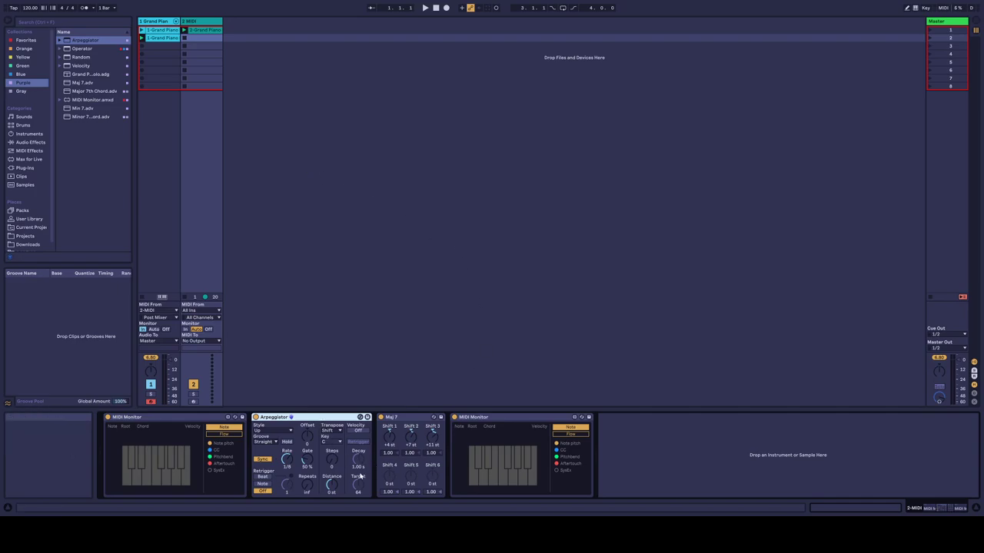
key("ctrl+g")
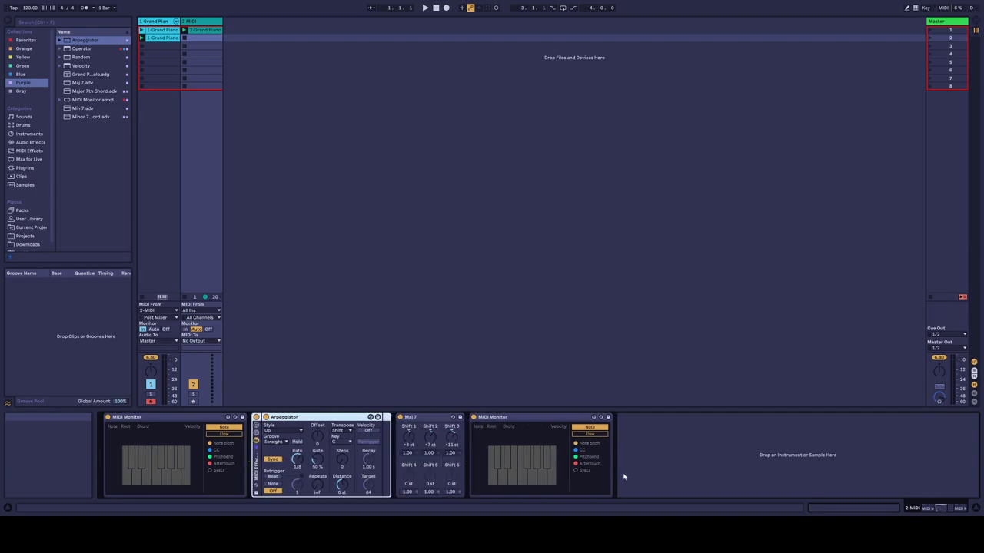
left_click(256, 432)
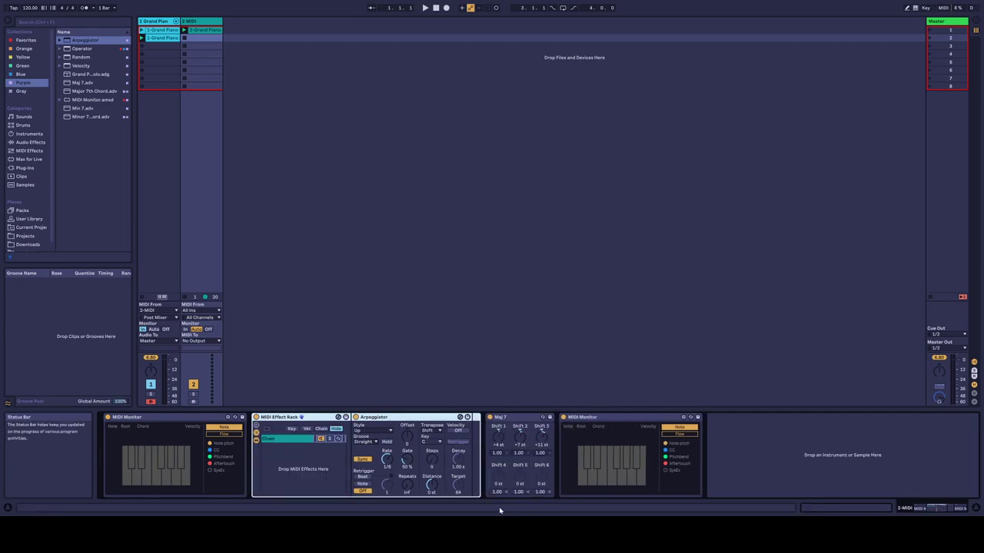
left_click(298, 442)
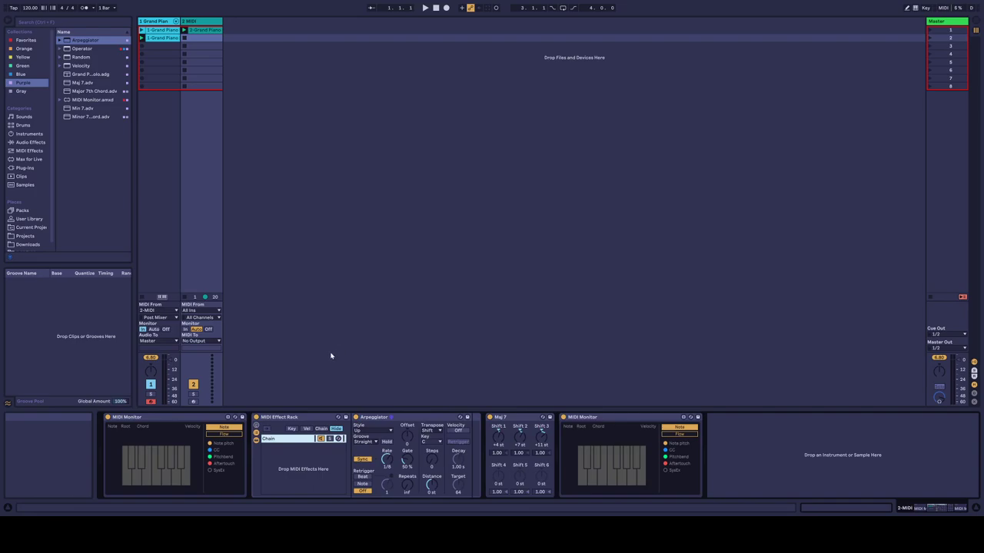
key("ctrl+d")
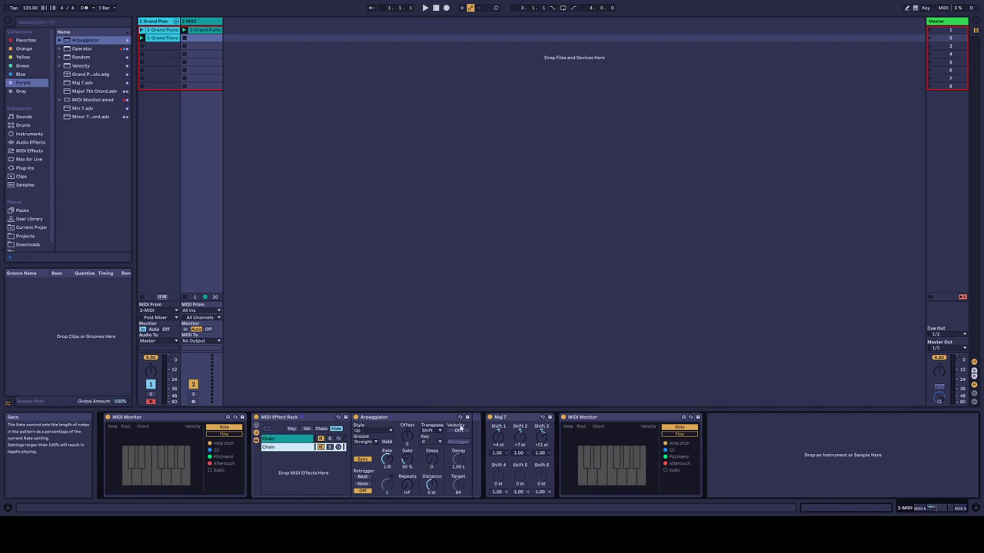
Move the Maj 7 device in front of the MIDI Effect Rack and rename the rack's first chain 8th.
left_click_drag(532, 420, 250, 430)
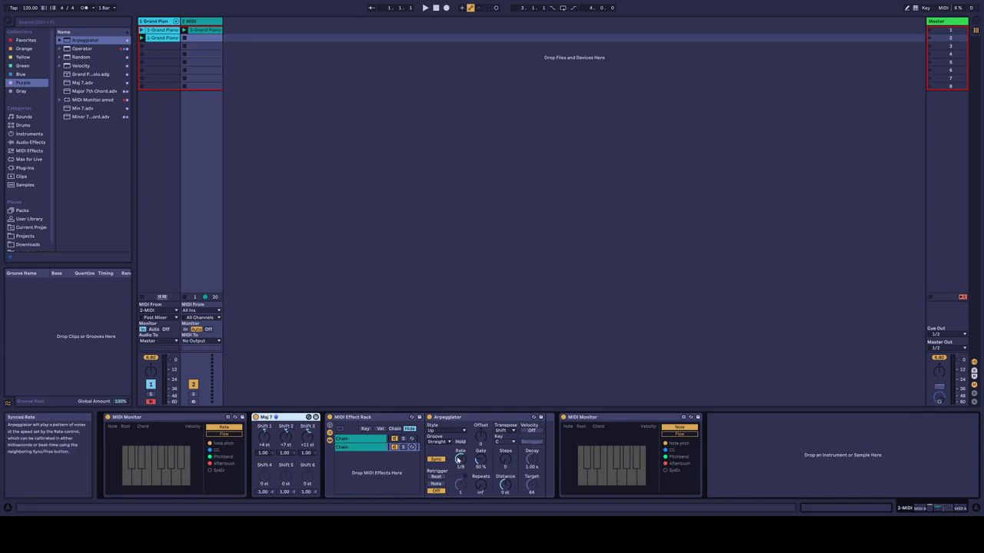
left_click(353, 440)
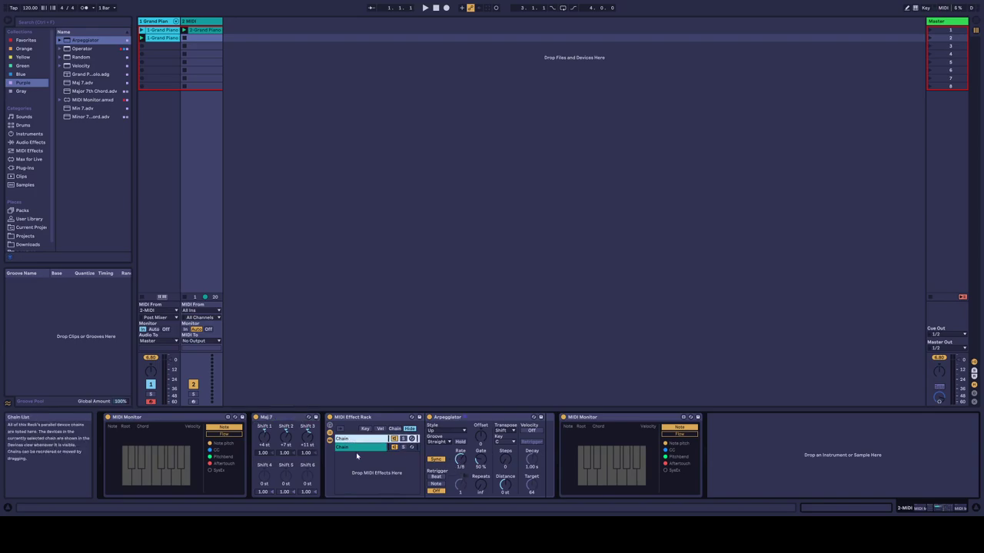
key("ctrl+r")
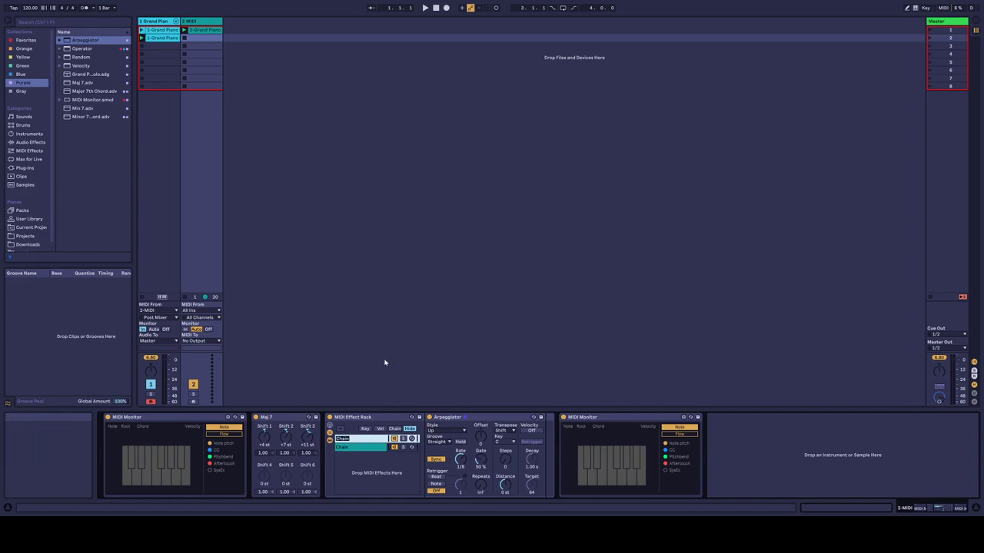
type("8th")
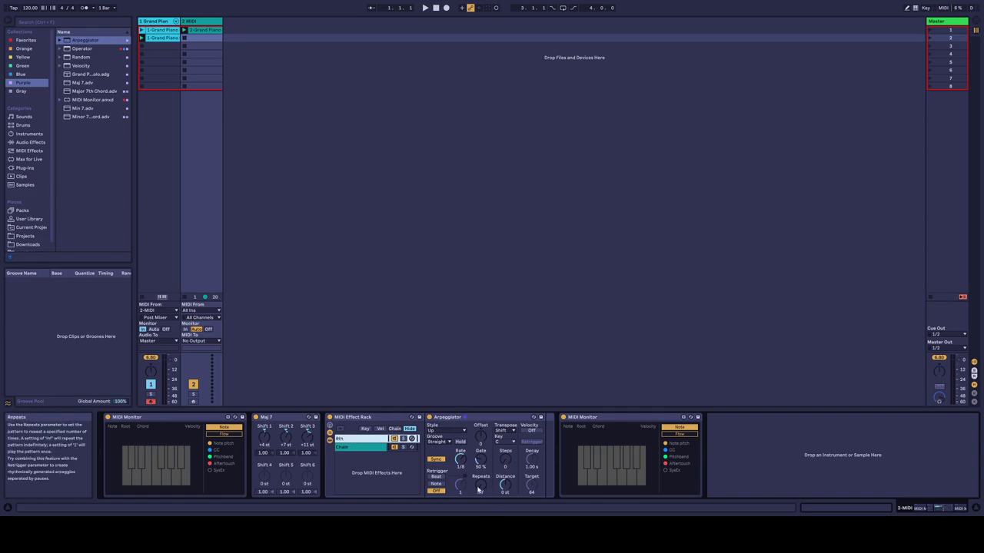
Duplicate the rack's second chain, rename that second chain 1/4th, and set its Arpeggiator rate to 1/4.
left_click(362, 448)
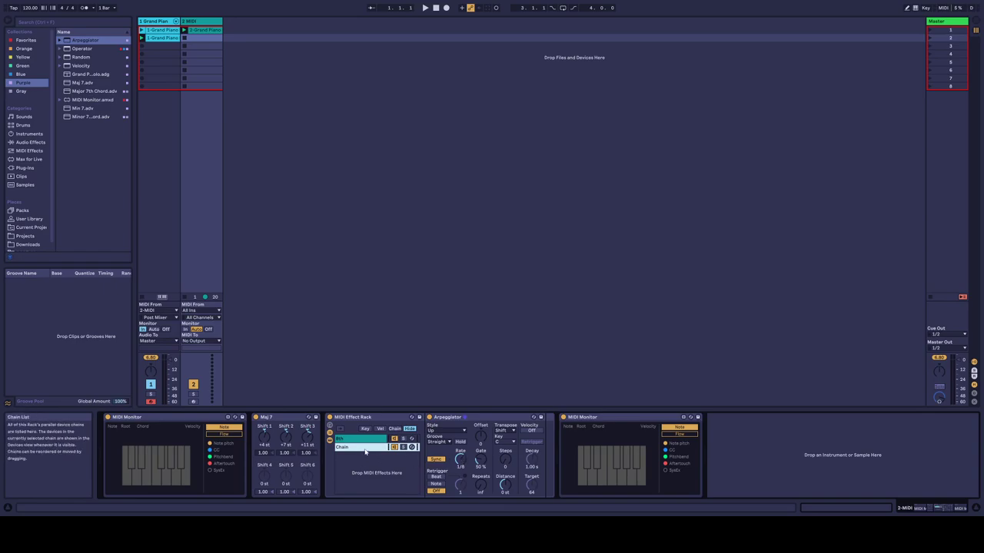
key("ctrl+d")
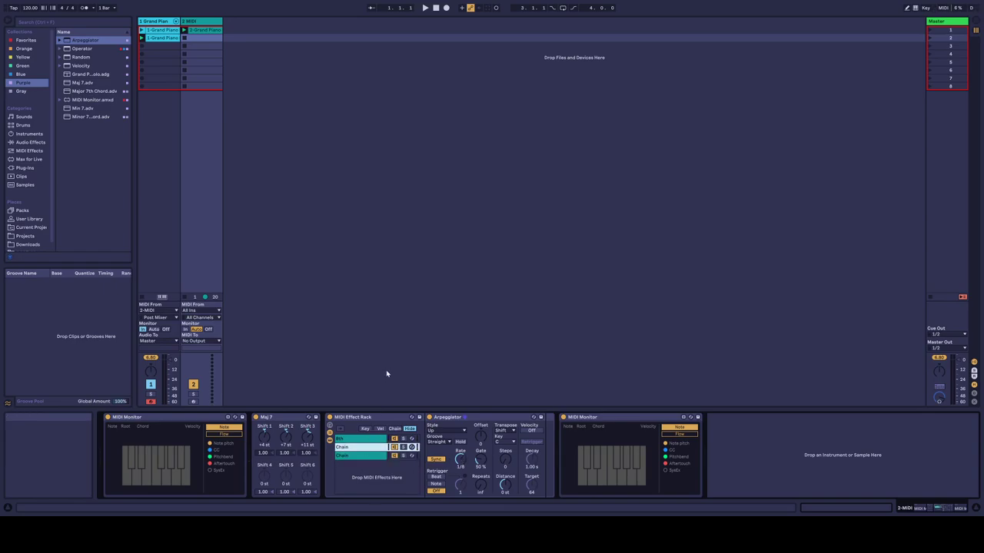
key("ctrl+r")
type("1/4th")
left_click_drag(460, 462, 460, 457)
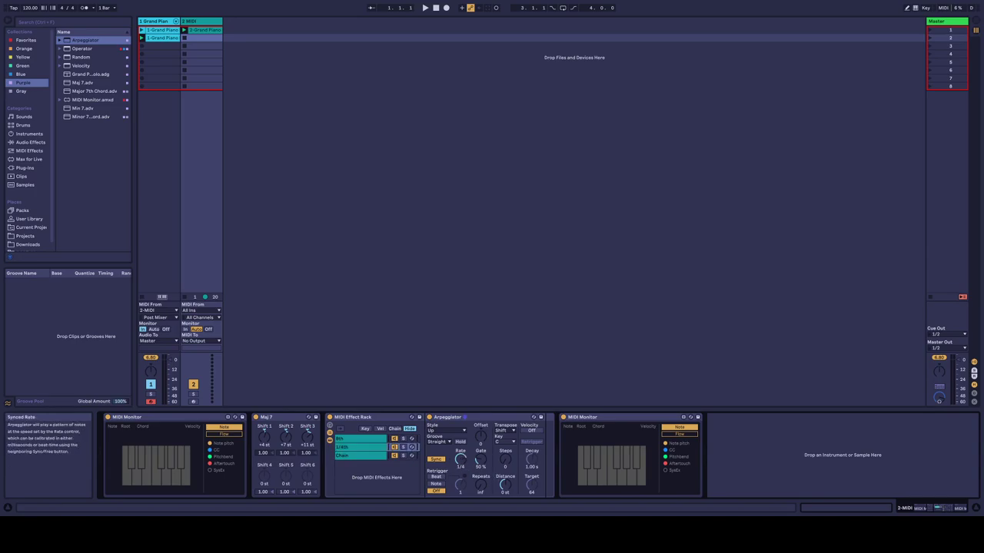
Rename the rack's third chain 16th and set its Arpeggiator rate to 1/16.
left_click(344, 458)
key("ctrl+r")
type("16")
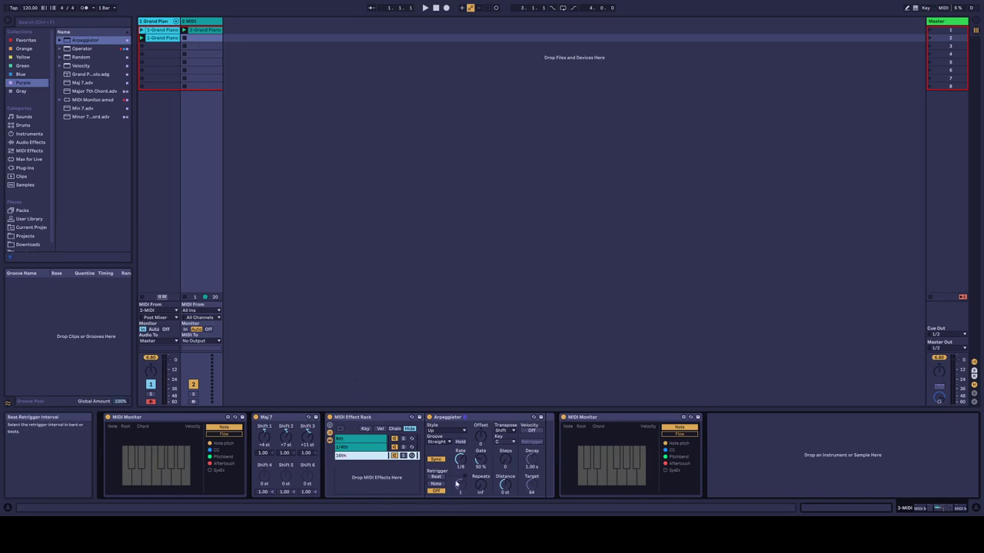
key("Return")
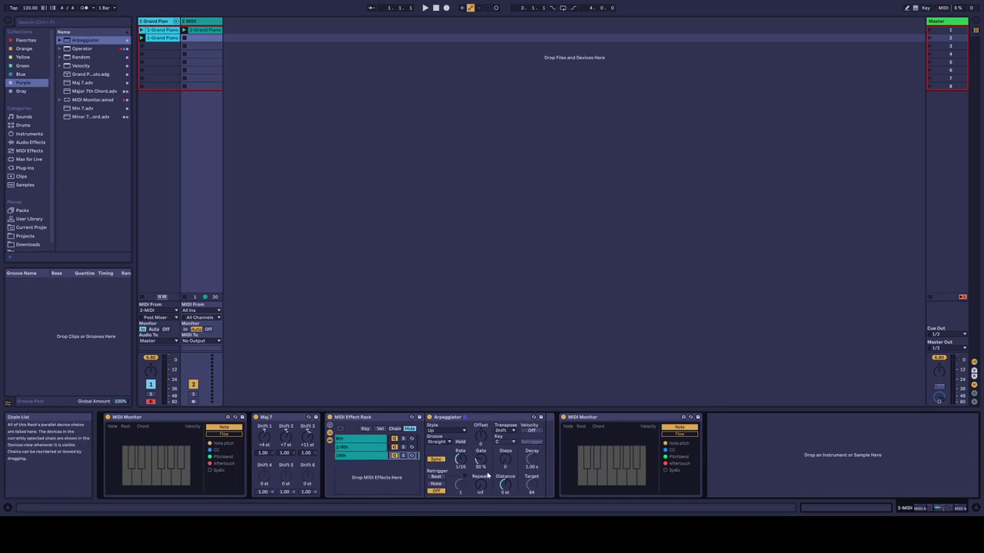
Move the 1/4th chain above the 8th chain in the rack's chain list.
left_click(352, 450)
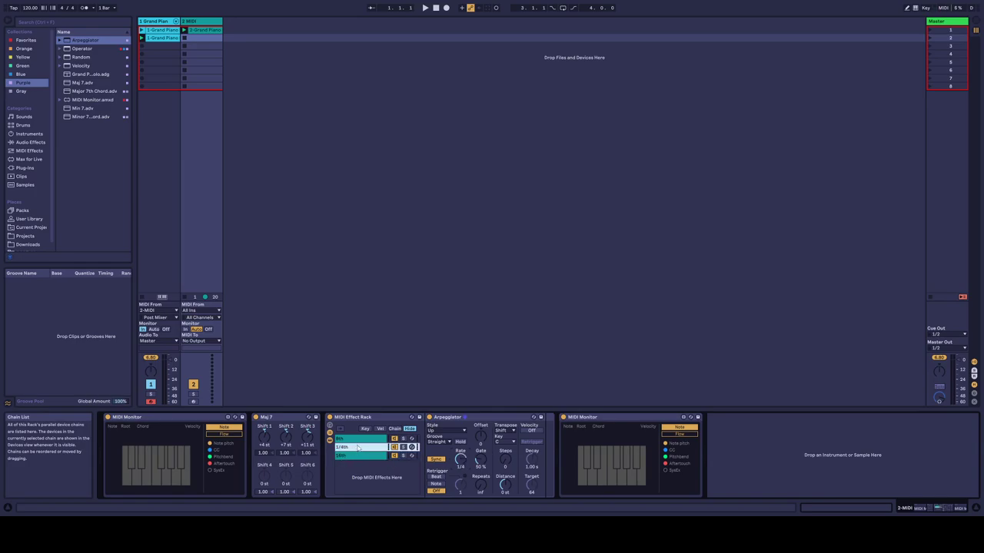
key("Up")
left_click_drag(372, 447, 367, 441)
Duplicate the 1/4th chain, set the top copy's Arpeggiator rate to 1/1, and rename it whole.
key("ctrl+d")
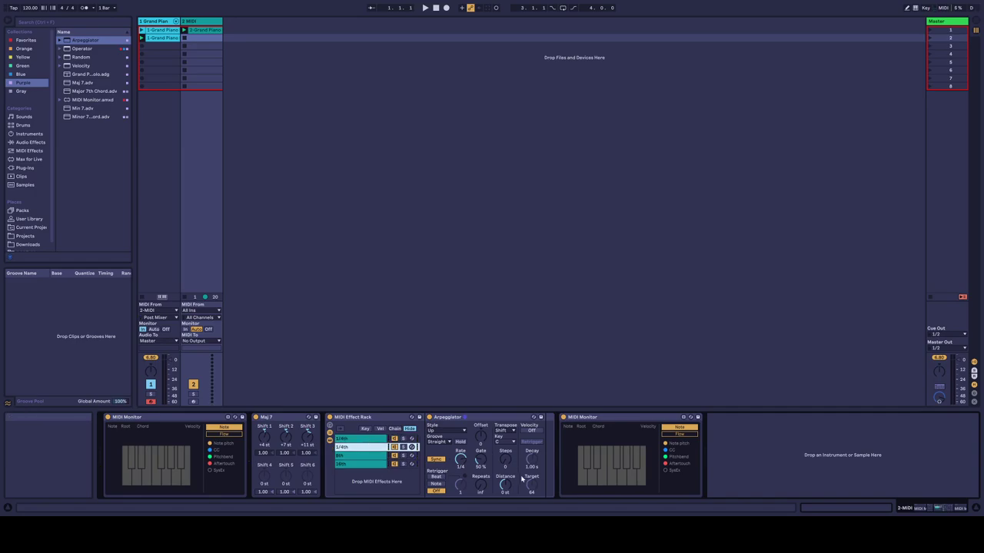
key("Up")
left_click_drag(461, 461, 461, 465)
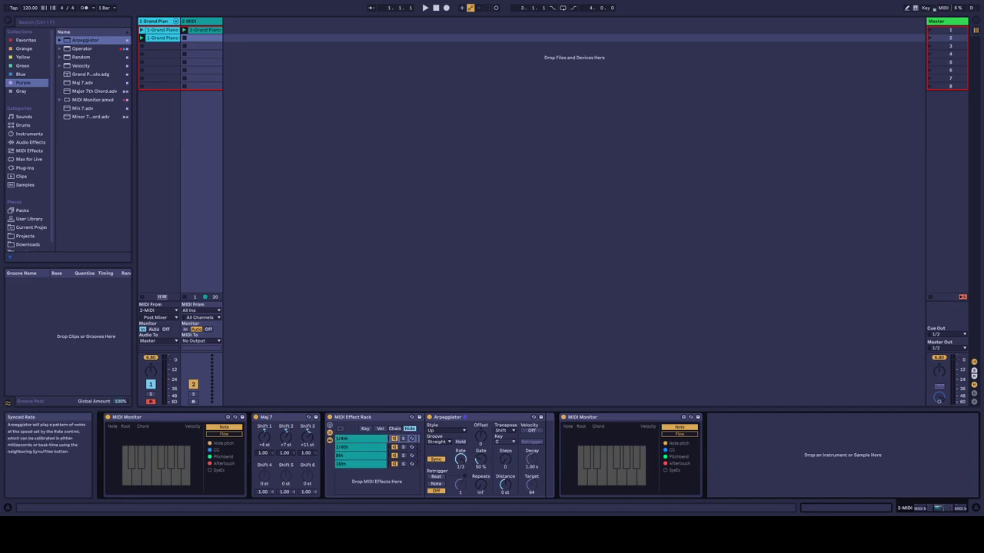
left_click(356, 440)
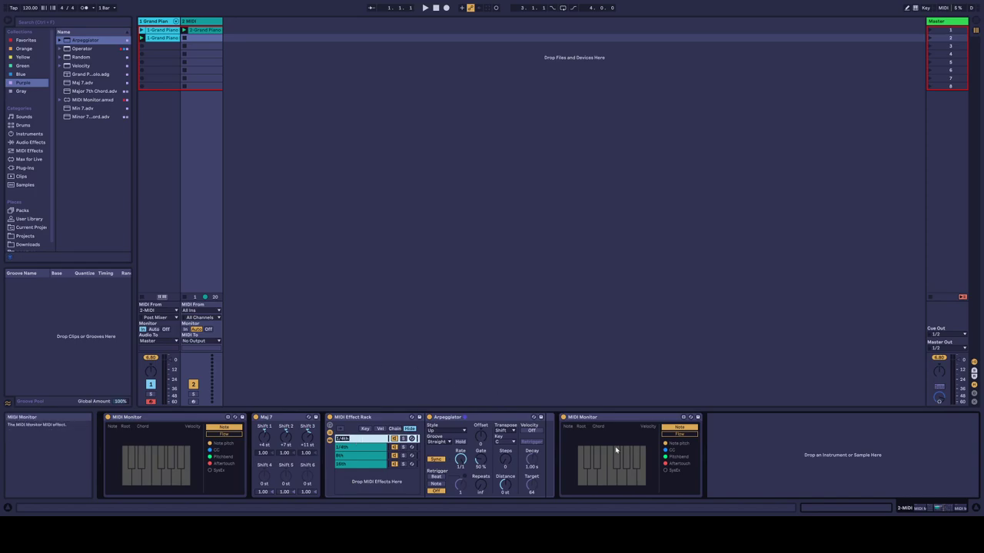
type("whole")
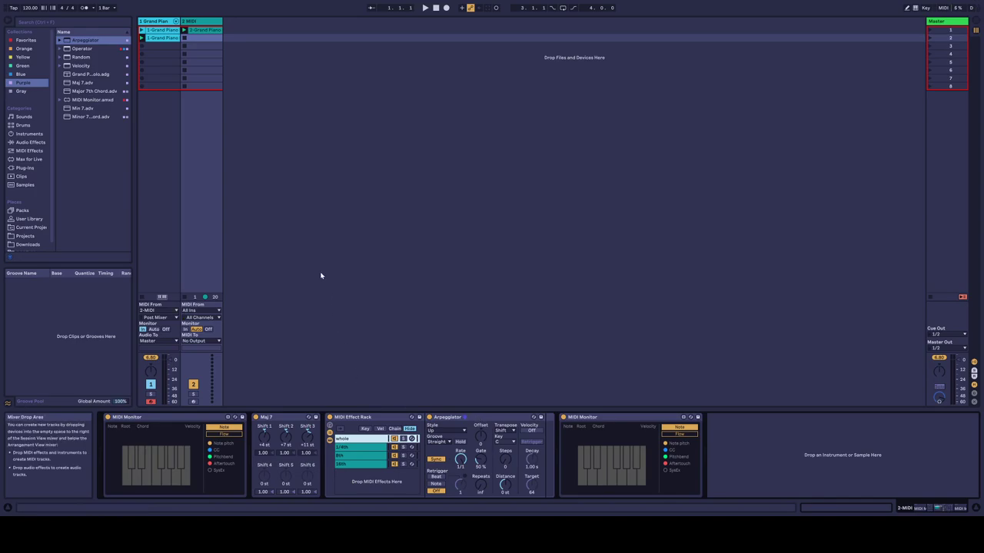
Arm the piano track, record the generated arpeggio notes into its third clip slot, and stop the recording.
key("c")
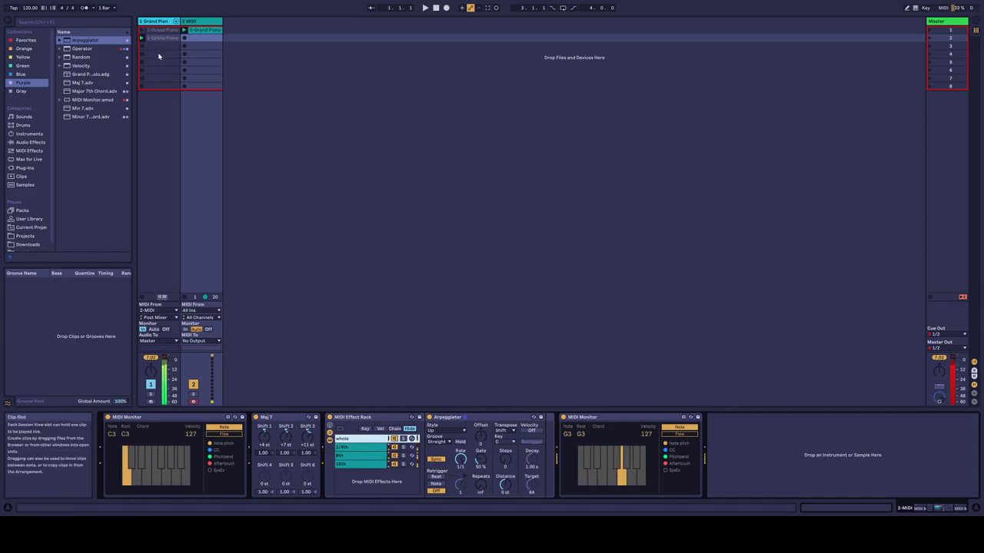
left_click(151, 402)
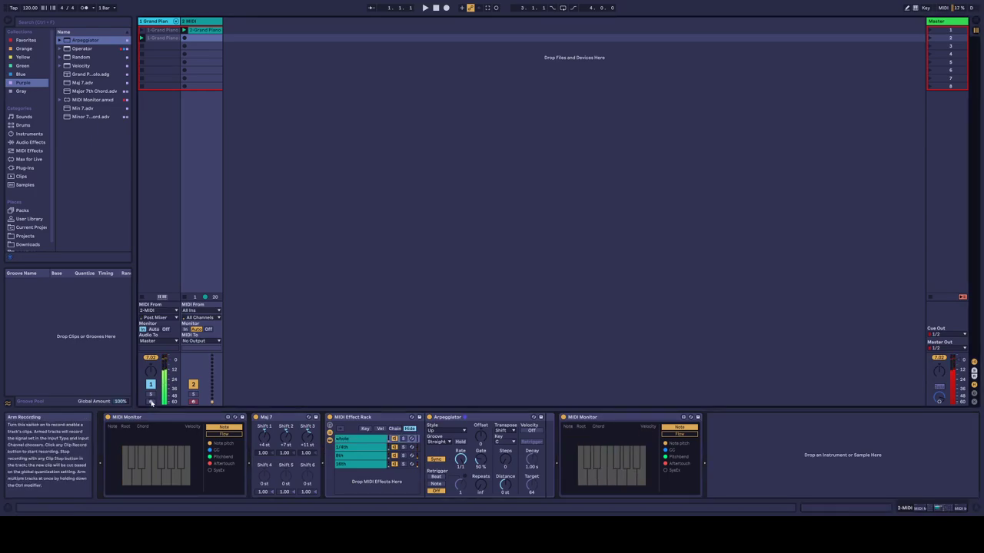
left_click(143, 46)
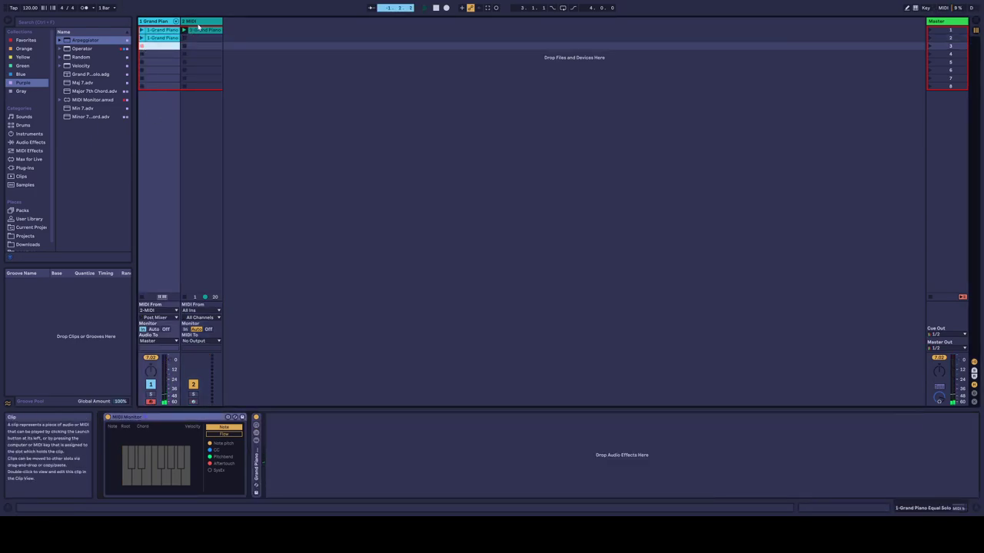
left_click(201, 22)
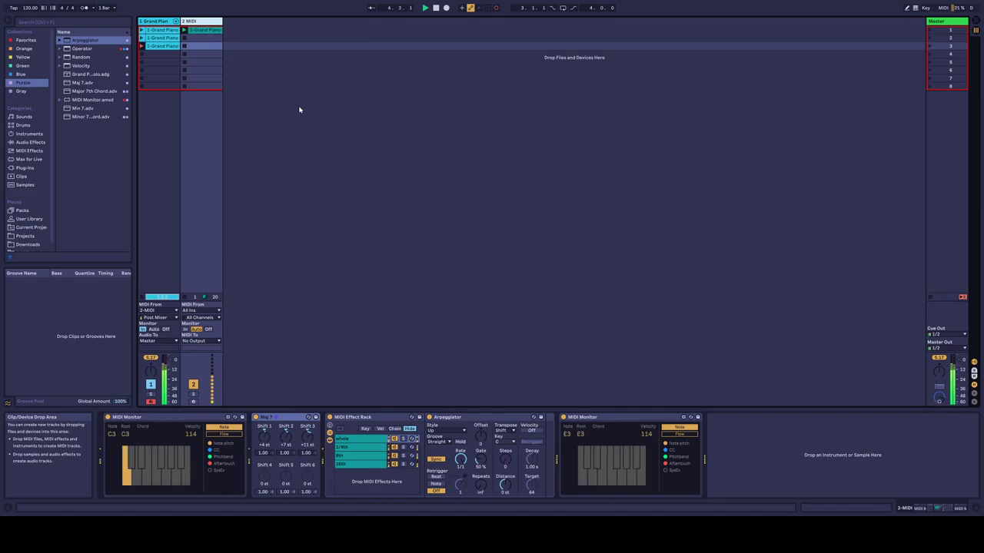
left_click(441, 8)
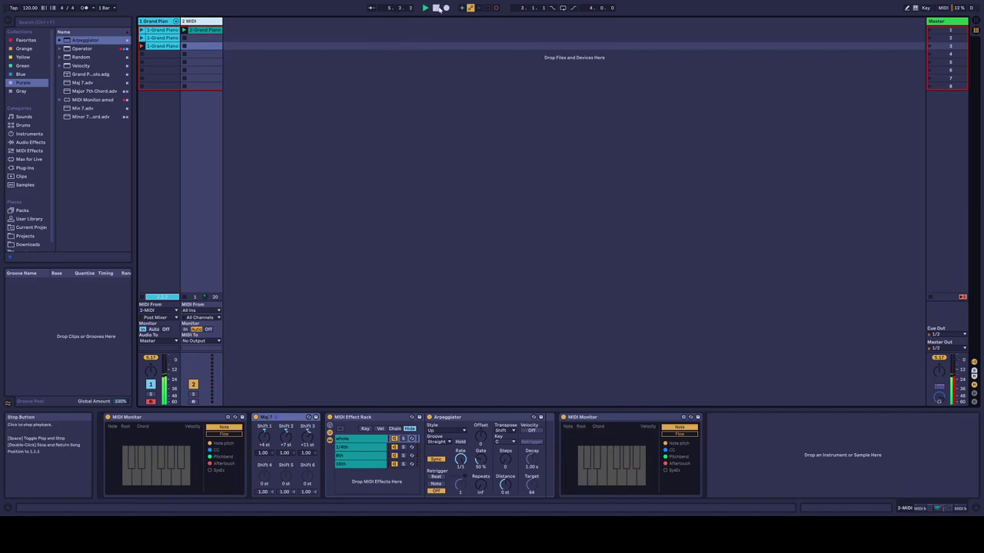
Open the third piano clip's notes, play the clip back with the piano track's monitoring on Auto, and stop playback.
left_click(165, 48)
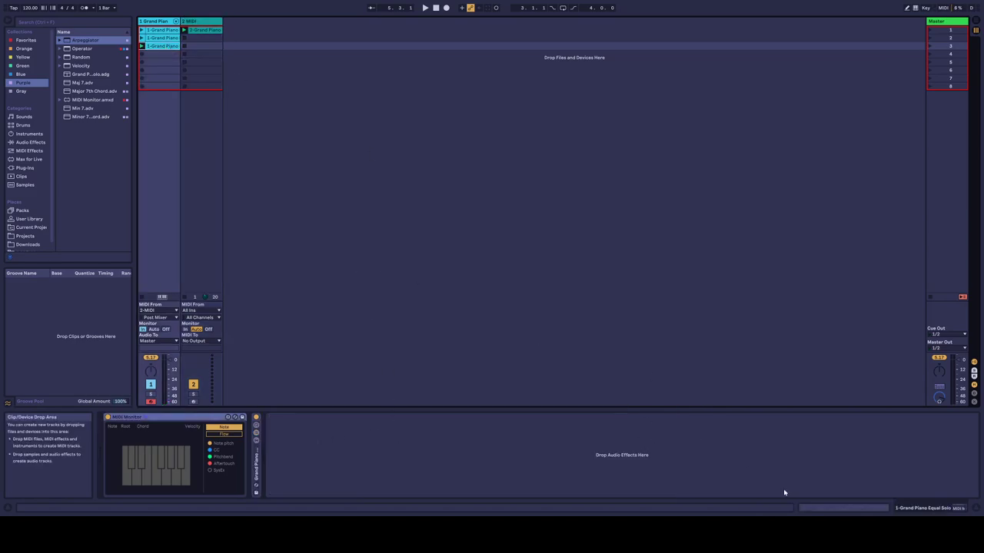
left_click(855, 509)
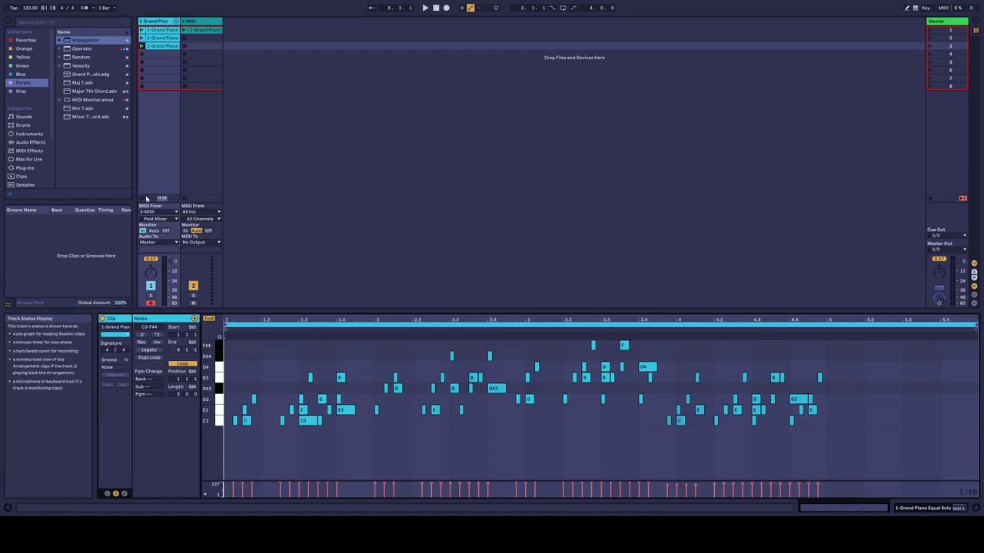
left_click(142, 46)
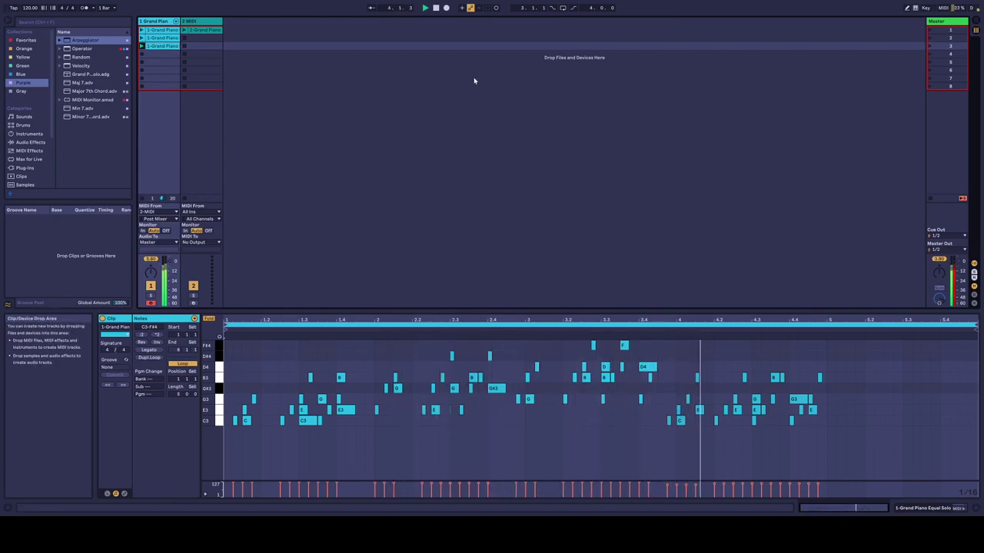
double_click(436, 7)
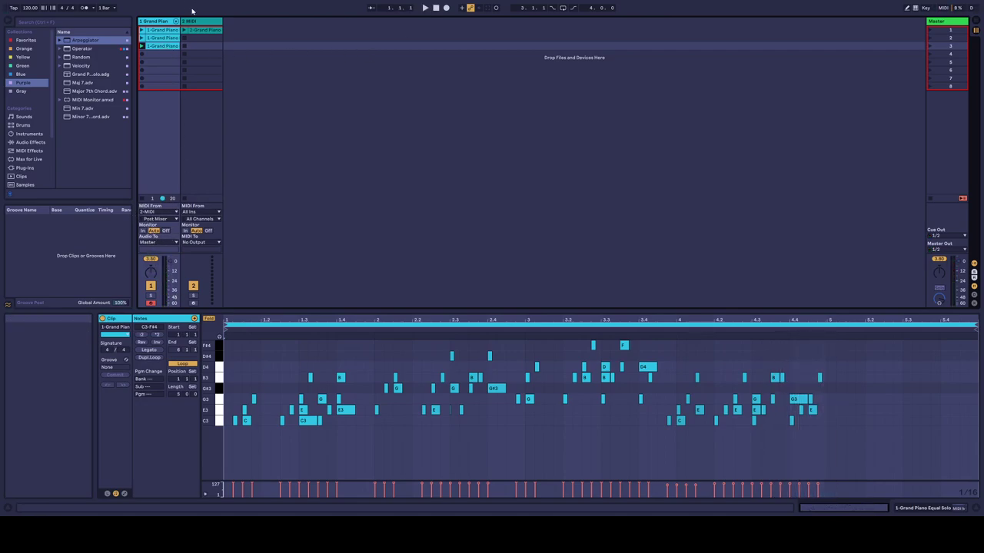
Try recording another clip into the piano track's fourth slot, set the track's monitoring to In, and stop the transport.
left_click(141, 55)
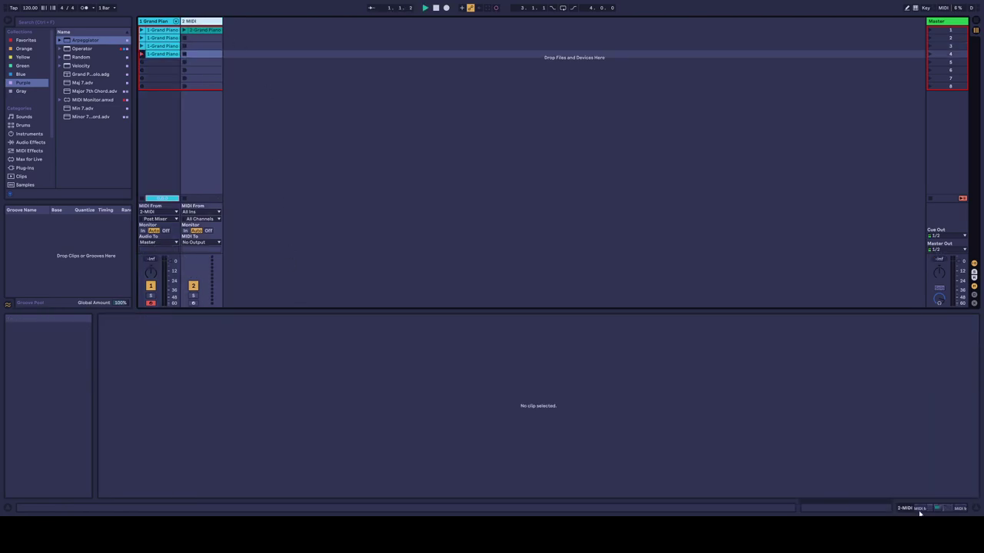
left_click(920, 508)
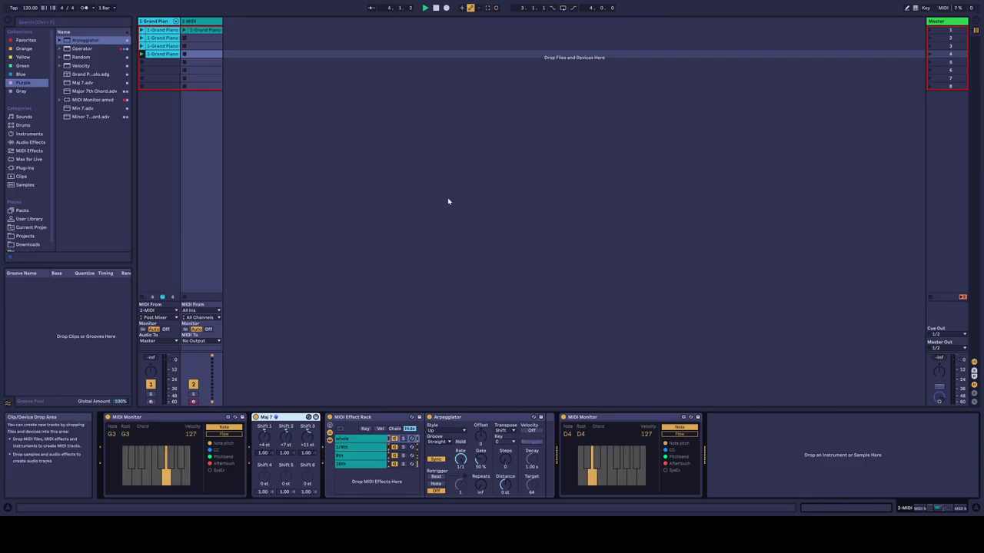
left_click(142, 329)
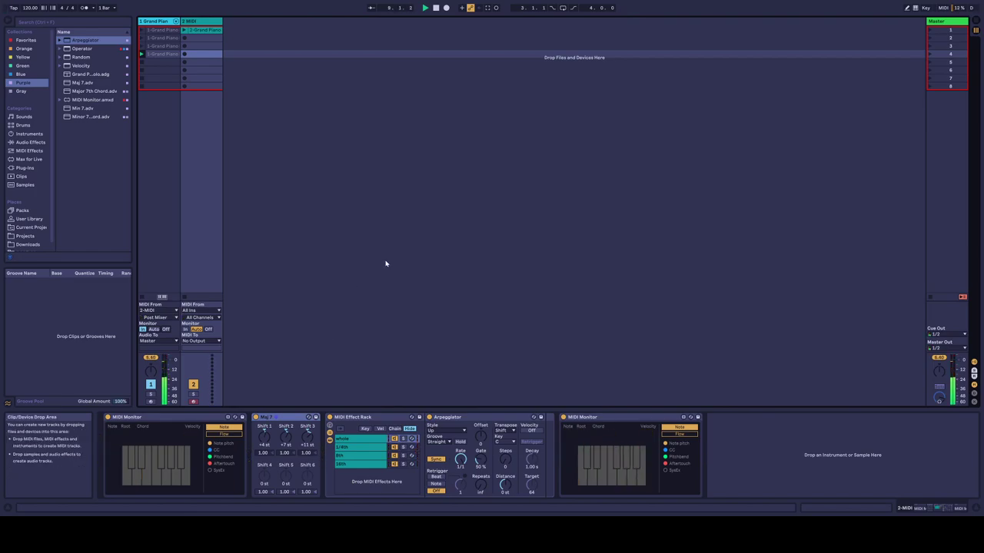
left_click(436, 9)
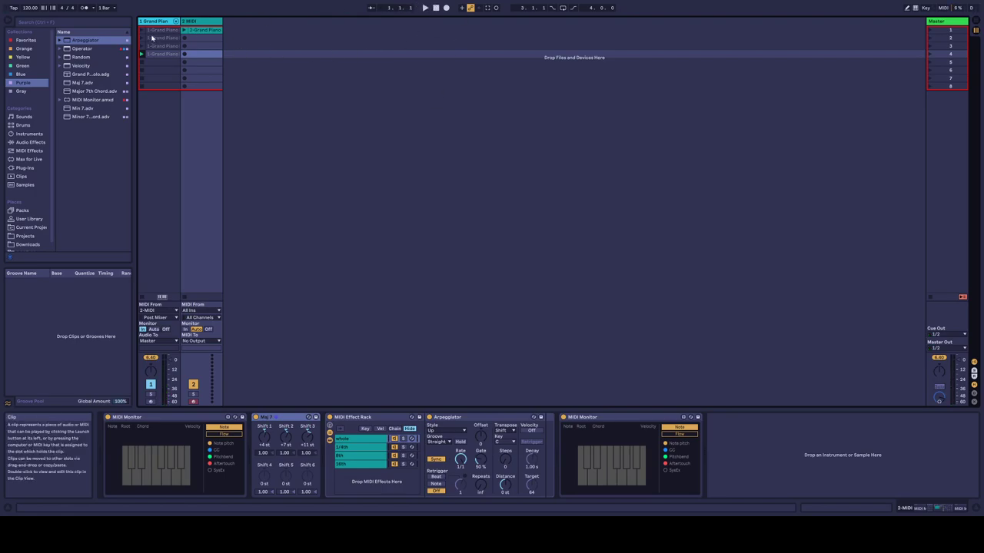
Open the piano track's fourth clip and examine its recorded notes.
key("Left")
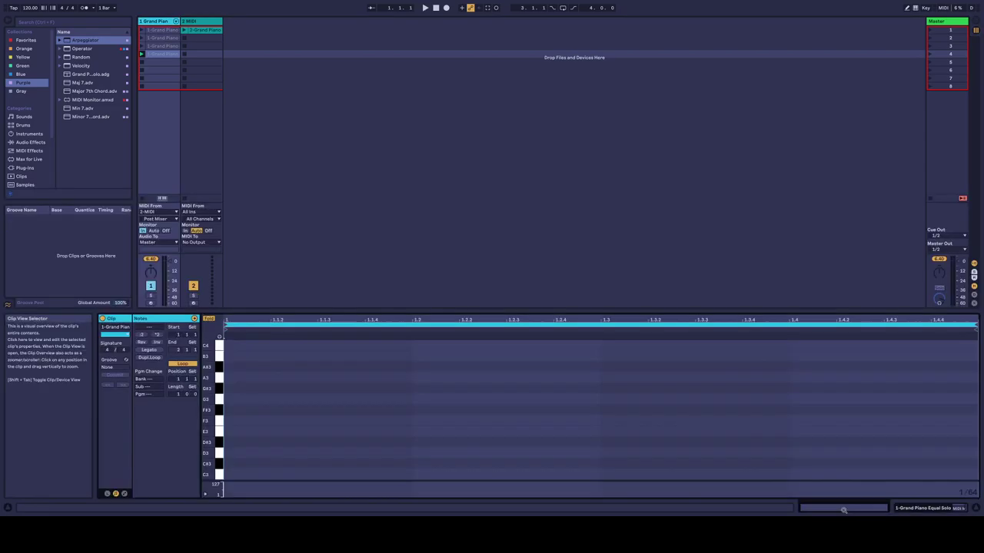
left_click(163, 54)
key("Up")
left_click(162, 55)
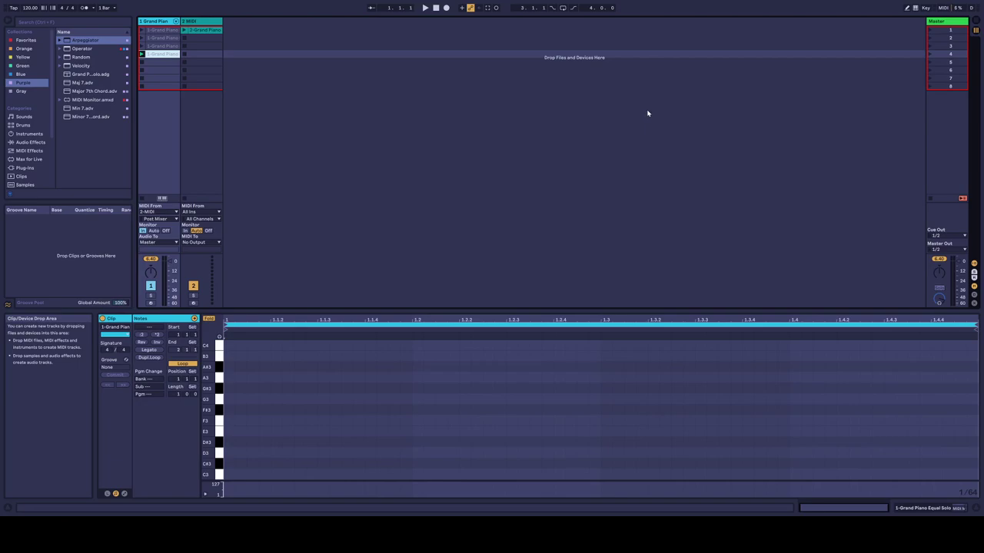
Arm both tracks, record the generated notes into the piano track's fifth slot, and stop the recording.
left_click(195, 305)
left_click(151, 303, "ctrl")
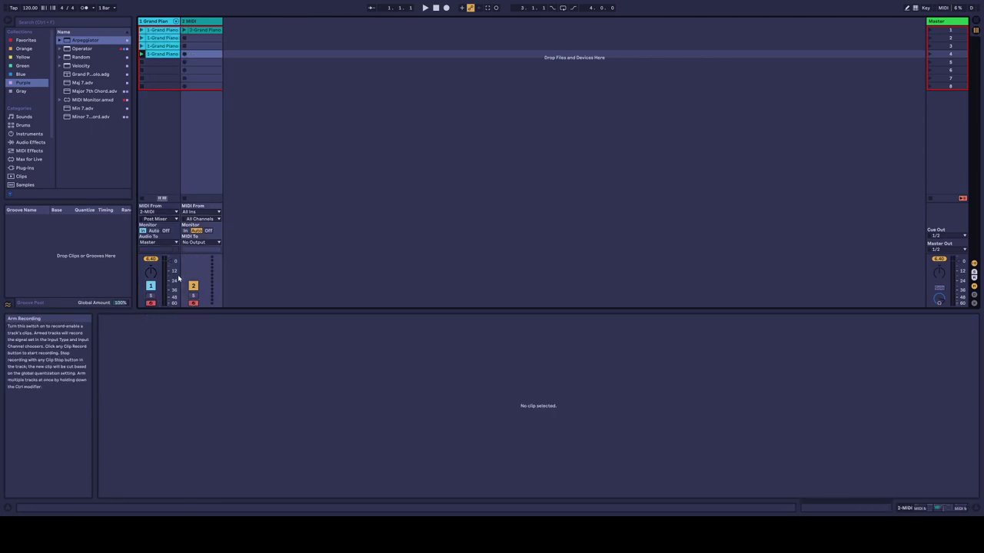
left_click(142, 64)
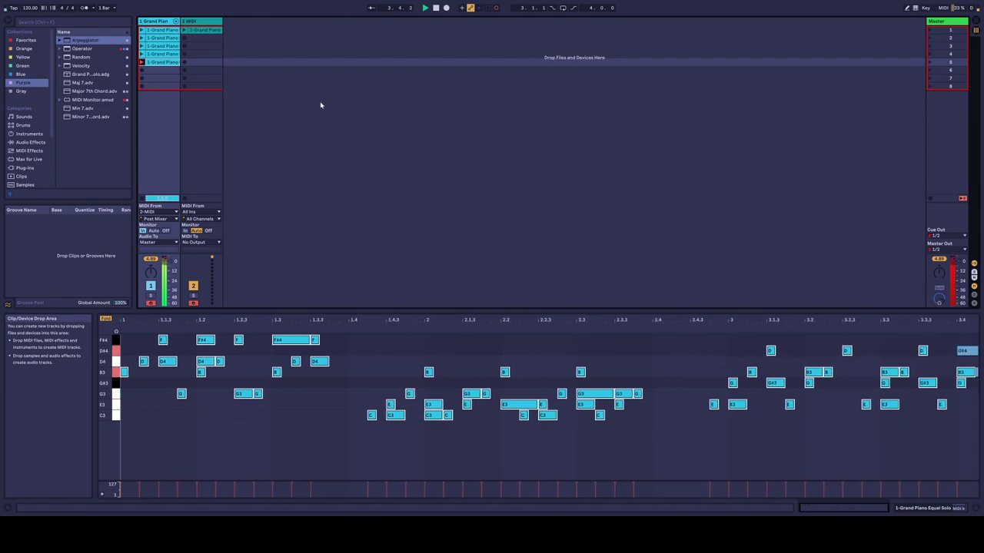
left_click(200, 62)
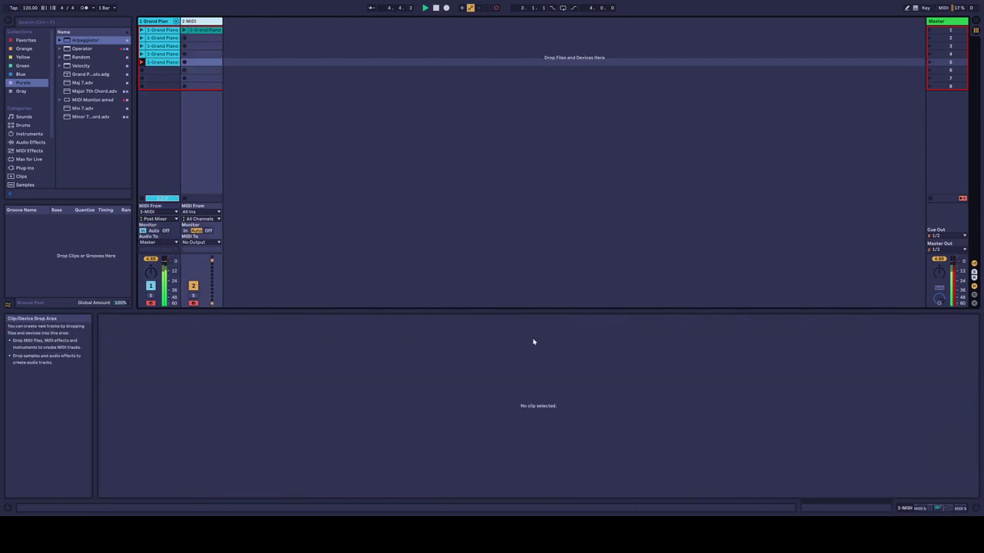
left_click(905, 508)
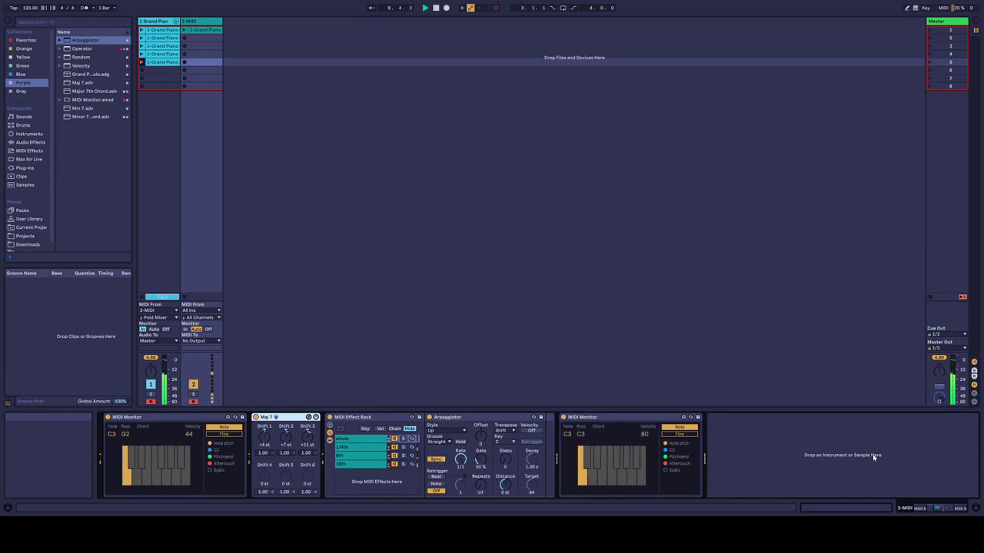
left_click(436, 9)
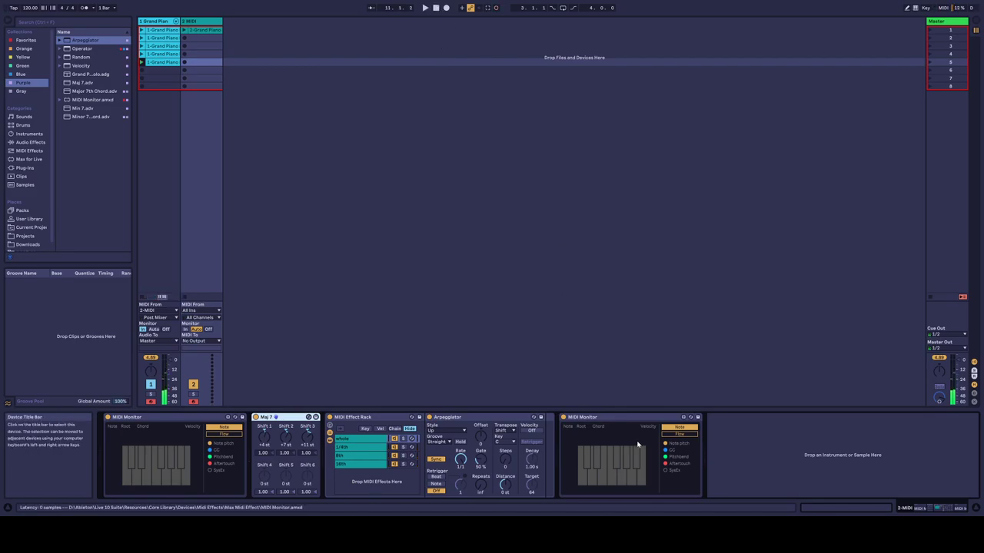
Display the rack's velocity zones and distribute the ranges equally across all four chains.
left_click(379, 429)
left_click(355, 442)
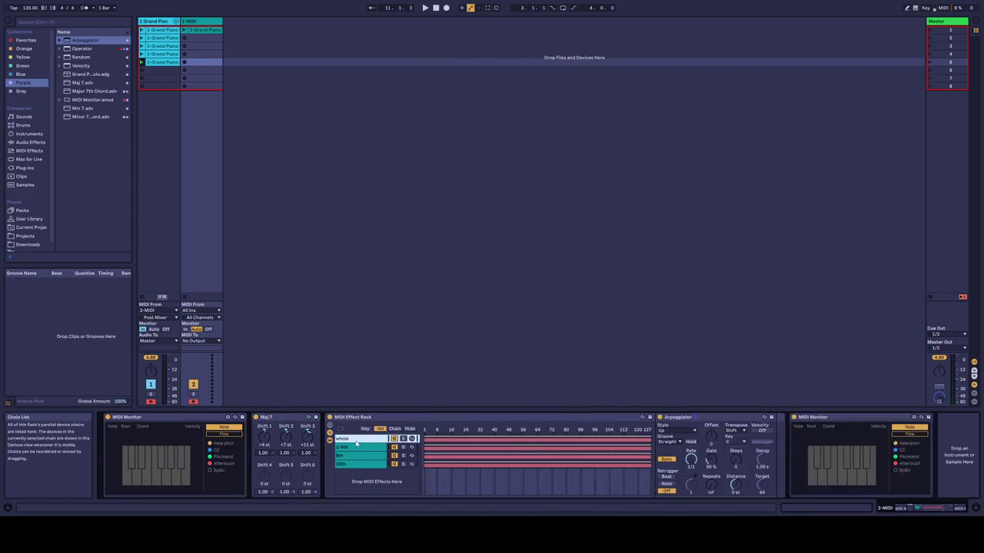
left_click(359, 467, "shift")
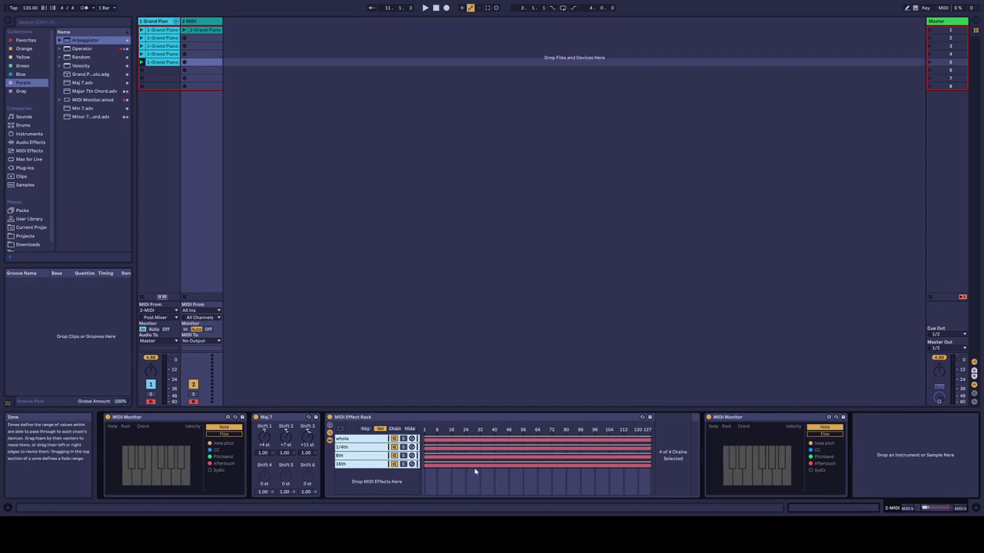
right_click(472, 467)
left_click(513, 492)
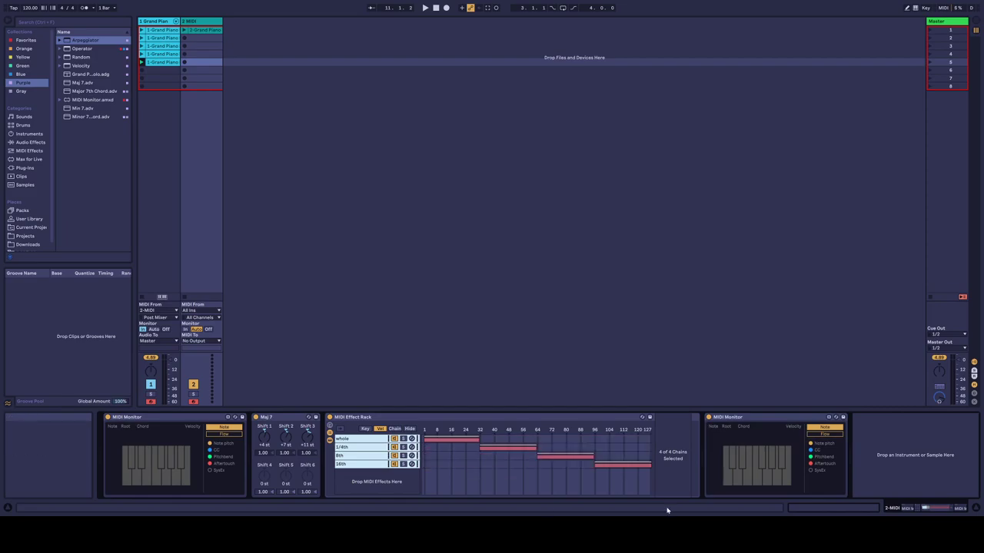
Review the MIDI track's devices and the Arpeggiator settings of the whole, 1/4th, 8th and 16th chains.
left_click(485, 419)
key("Right")
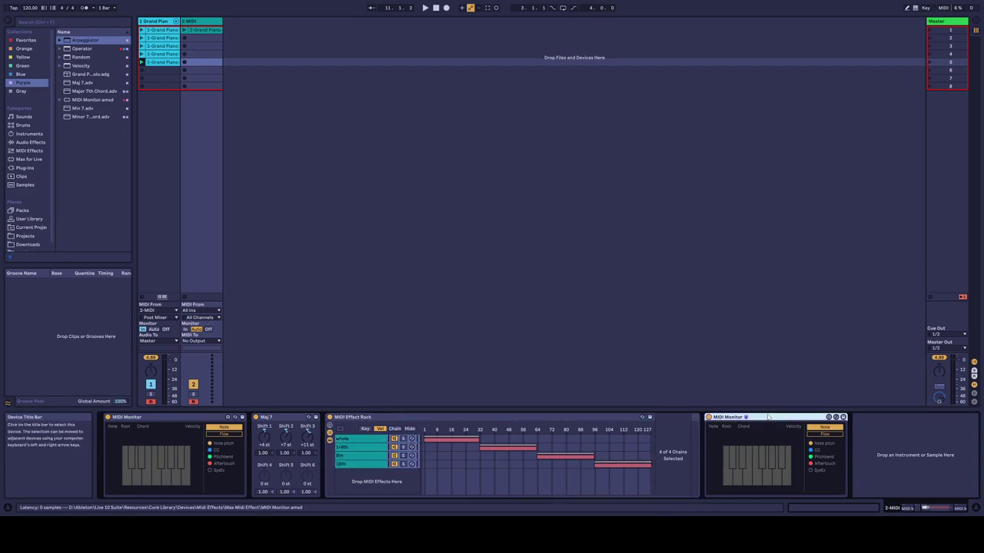
left_click(294, 419)
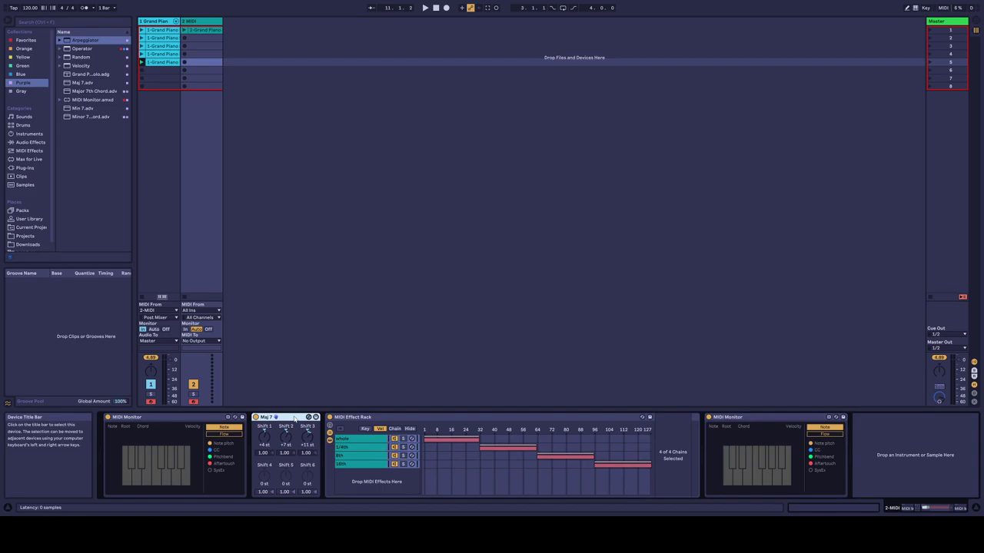
left_click(349, 440)
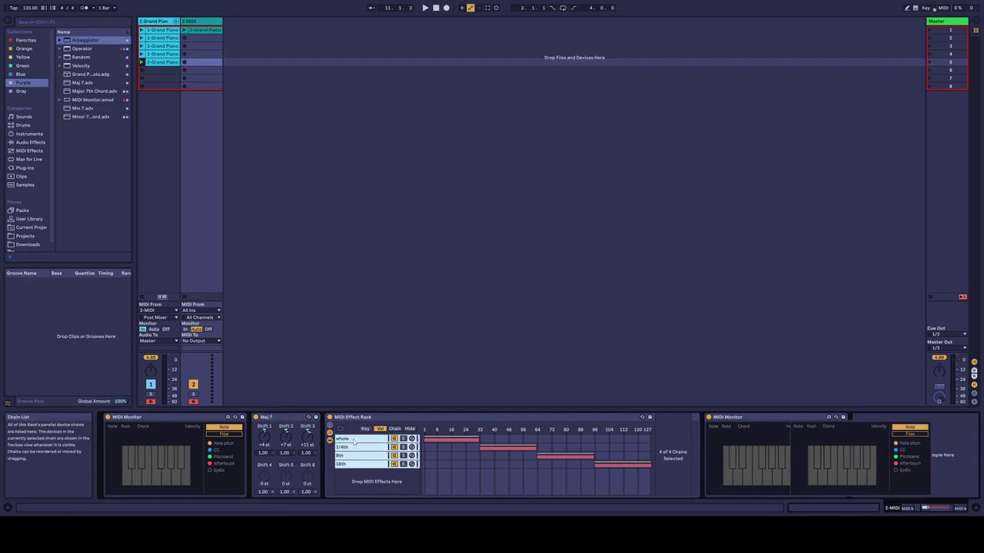
left_click(352, 447)
left_click(353, 456)
left_click(356, 465)
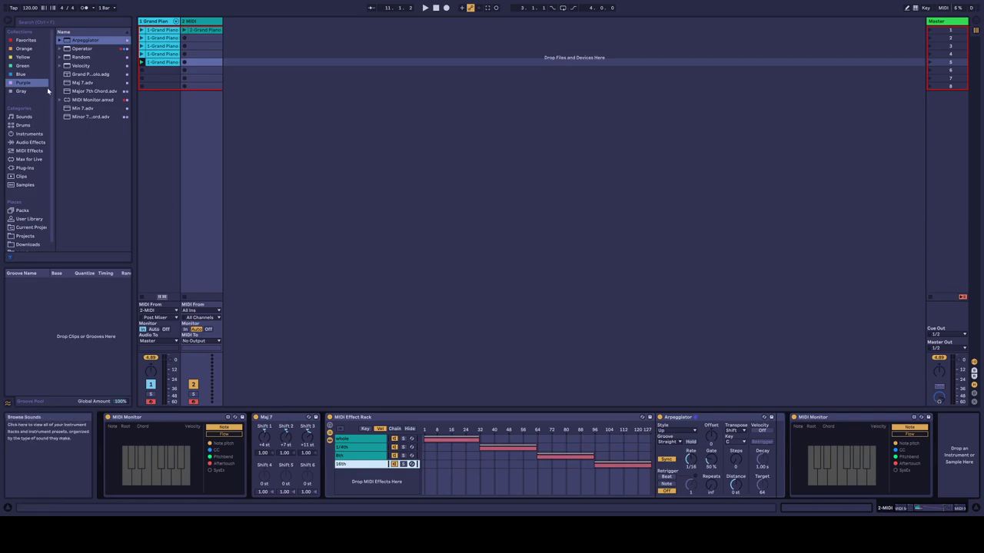
Insert a Velocity device before the MIDI Effect Rack in Fixed mode with Out Hi and Random at 64, and record both tracks' sixth slots.
left_click_drag(81, 66, 332, 487)
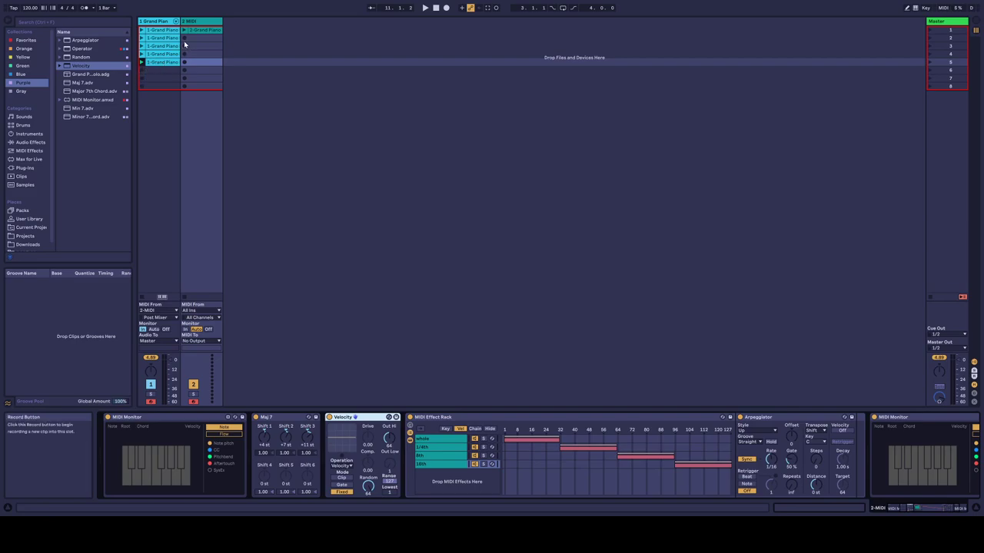
left_click(185, 70)
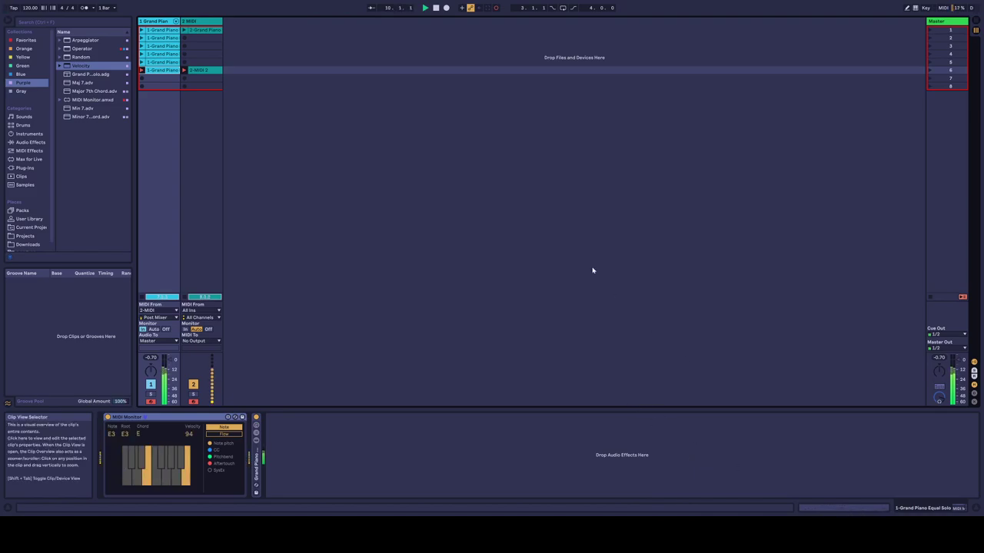
left_click(195, 28)
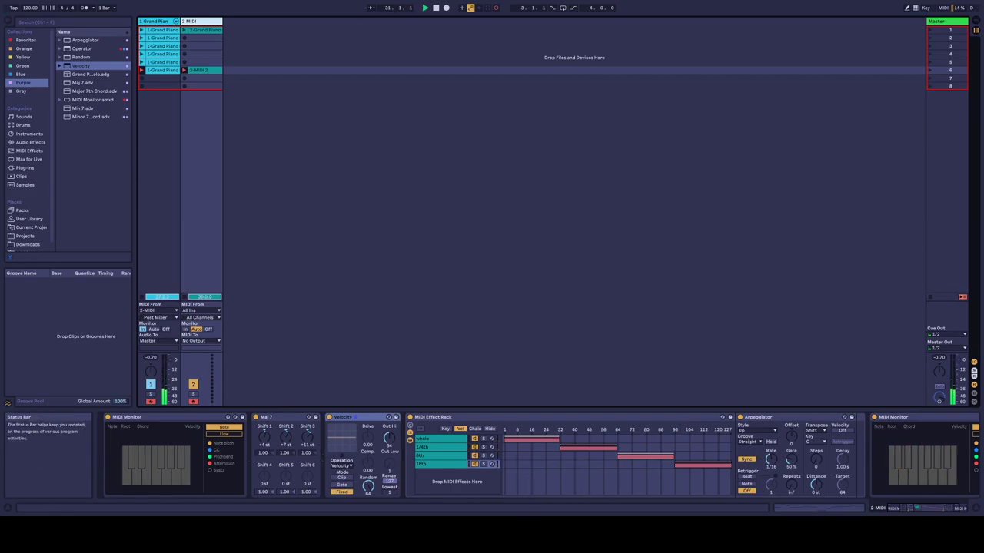
Reorder the chains to 1/4th, 8th, whole, 16th, with velocity zones about 1–28, 88–111, 28–88 and 112–127 respectively.
left_click_drag(674, 466, 702, 470)
left_click_drag(446, 439, 449, 461)
left_click_drag(528, 457, 609, 462)
left_click_drag(664, 467, 551, 444)
left_click_drag(651, 446, 701, 447)
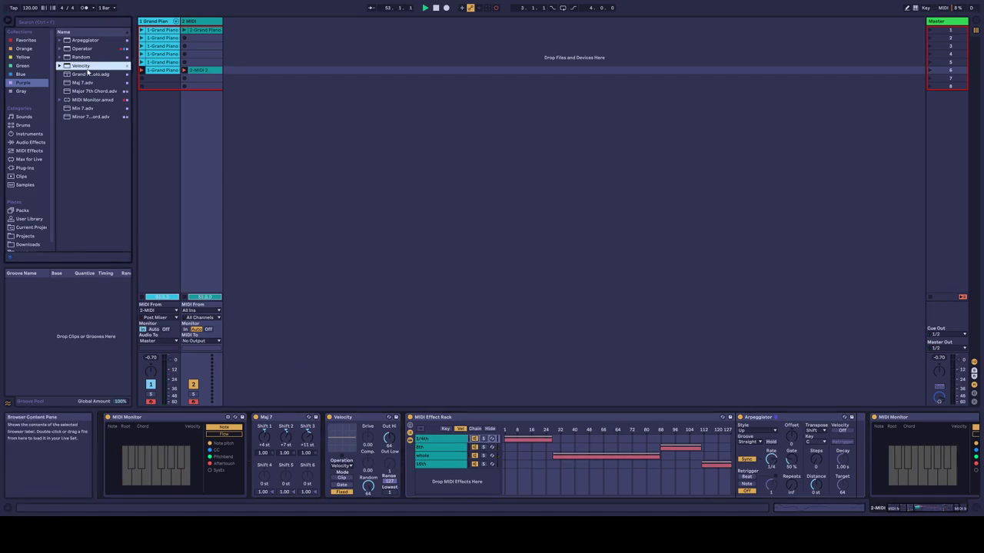
Add a Velocity device before the 1/4th chain's Arpeggiator in Fixed mode, with Out Hi 102 and Random 24.
left_click_drag(917, 413, 737, 445)
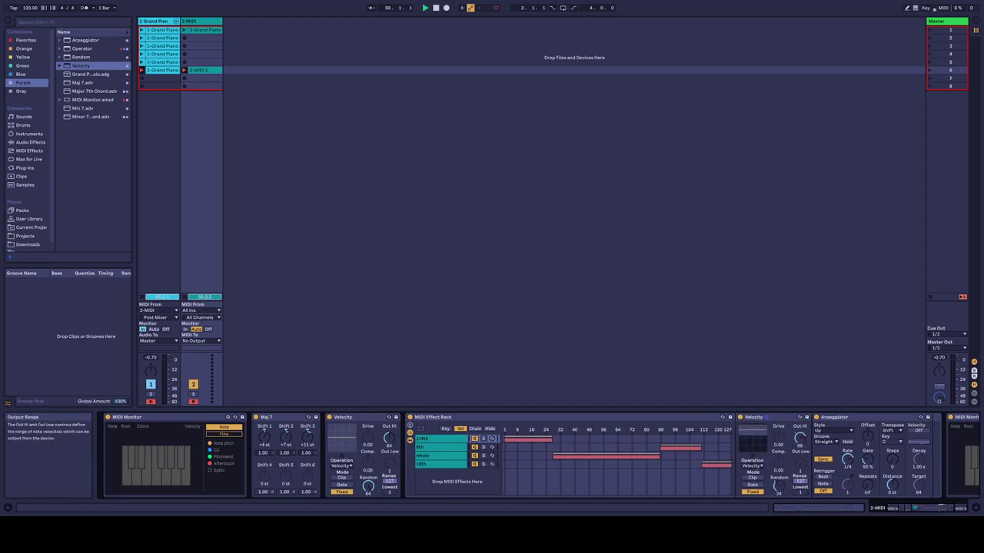
left_click(776, 417)
left_click(428, 448)
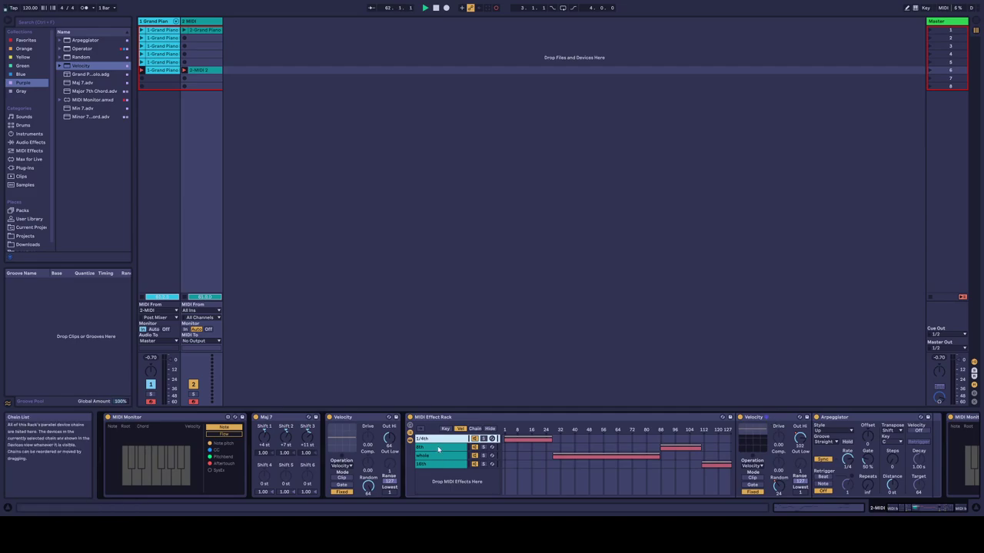
Move the 1/4th chain's Velocity device behind its Arpeggiator.
left_click(439, 449)
left_click(435, 439)
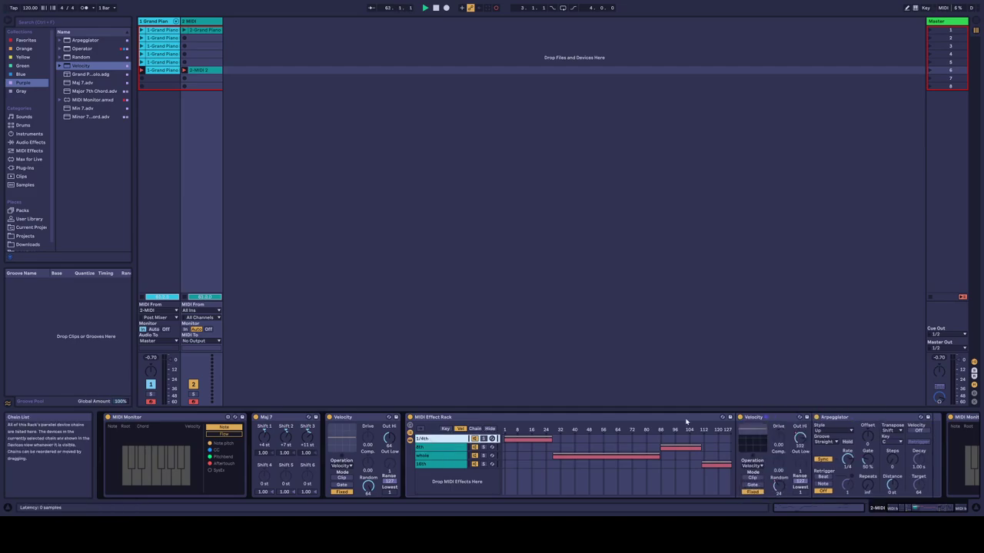
left_click(761, 418)
left_click_drag(930, 431, 931, 431)
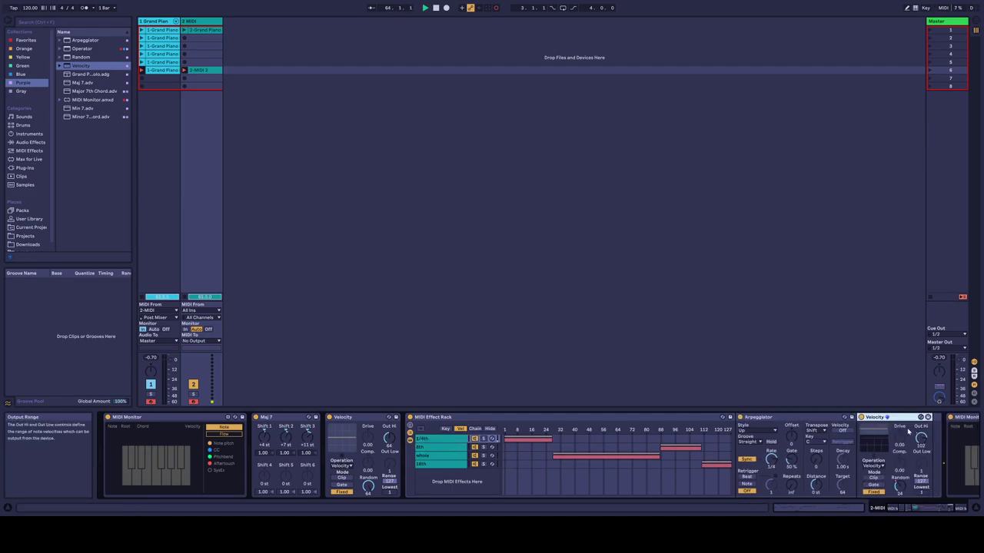
Copy the 1/4th chain's Velocity device behind the Arpeggiators of the 8th, whole and 16th chains.
left_click(428, 449)
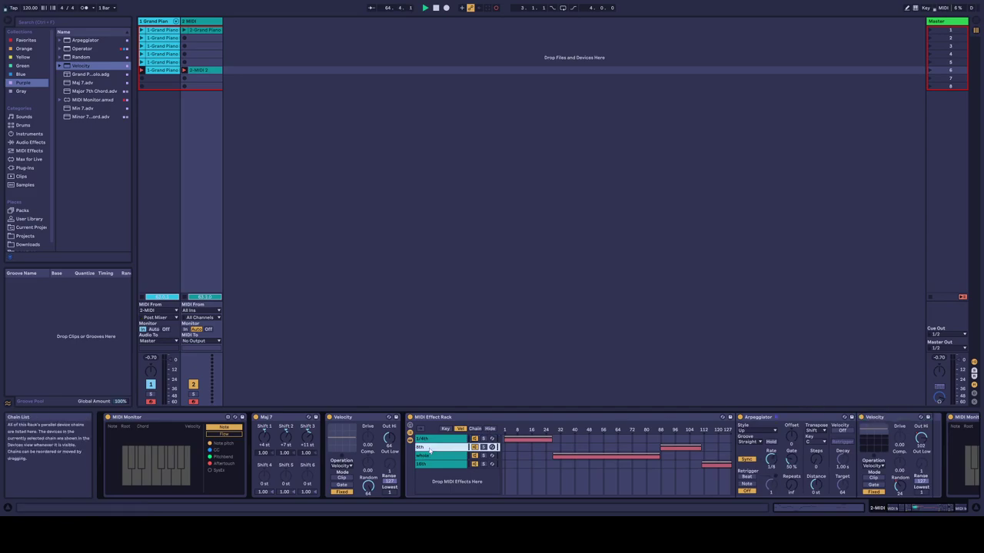
left_click(876, 417)
left_click_drag(454, 462, 453, 461)
left_click(459, 459)
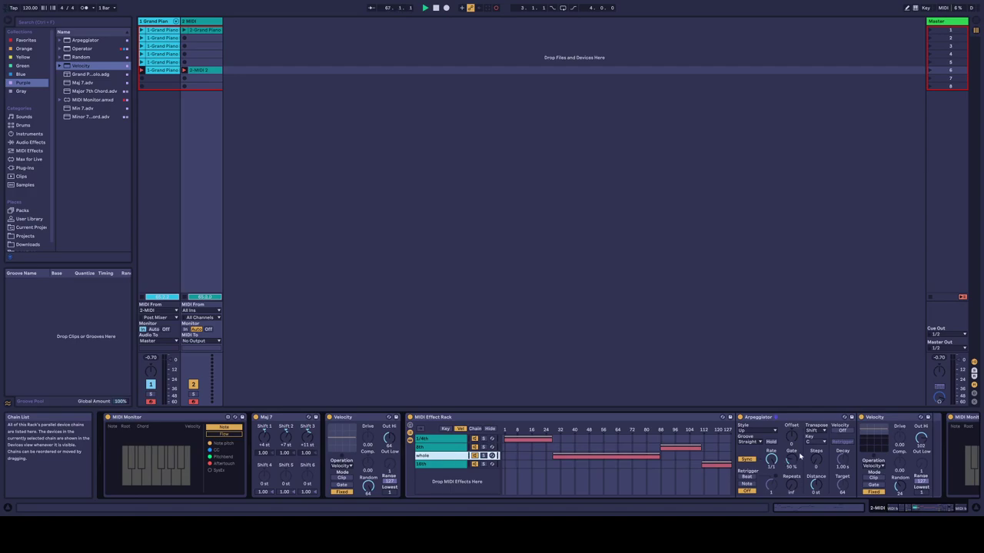
left_click_drag(877, 417, 447, 467)
left_click(430, 465)
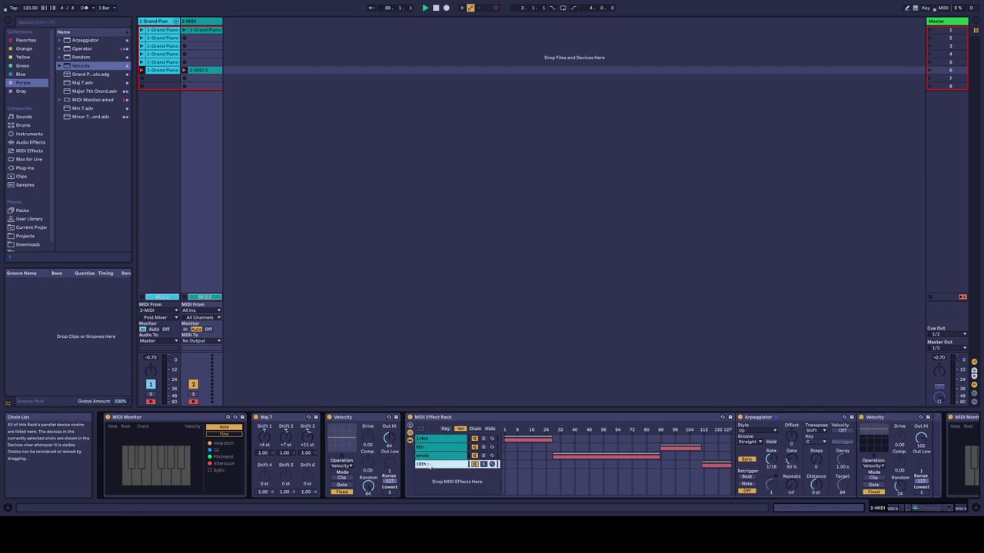
Fold the Arpeggiator and Velocity devices in the 1/4th chain.
left_click(435, 441)
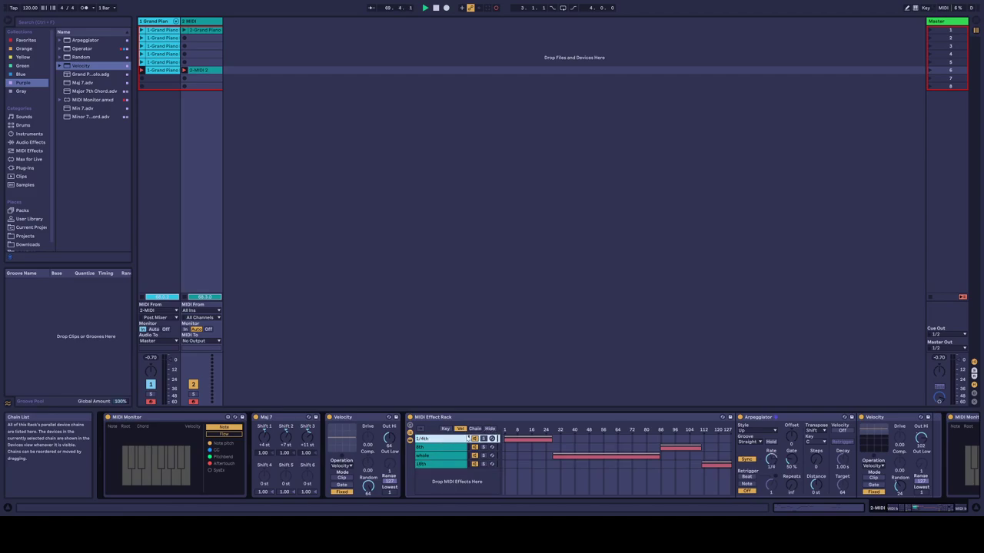
double_click(808, 419)
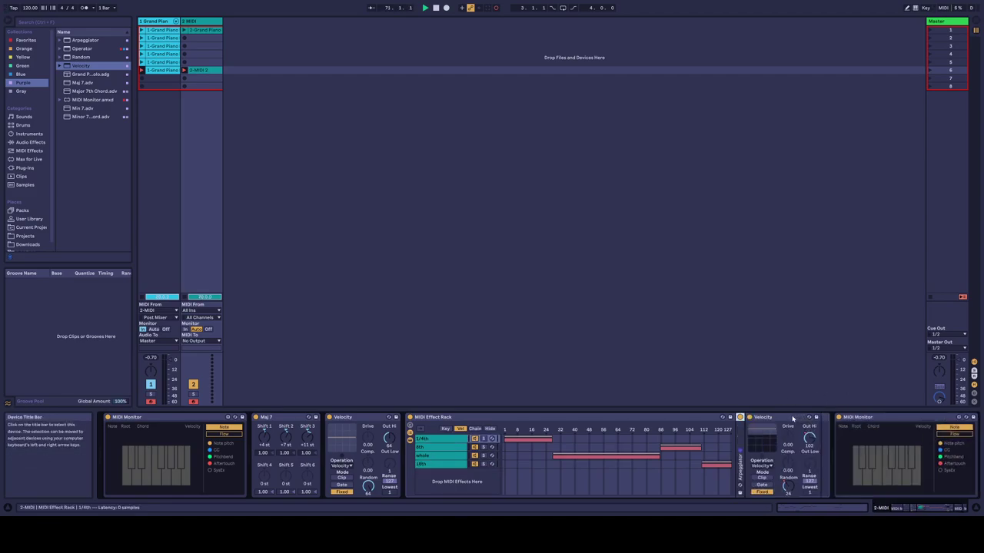
double_click(792, 419)
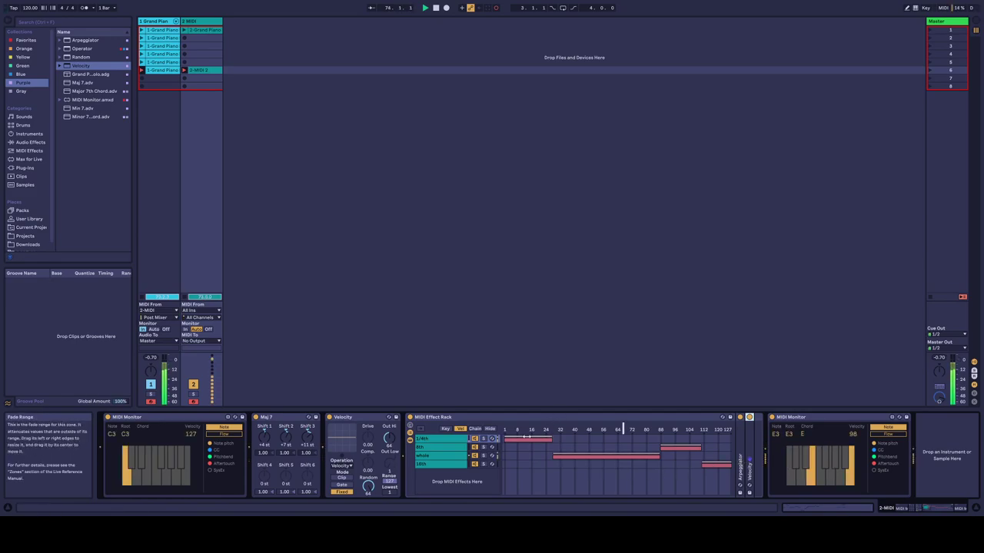
View the notes of the piano track's sixth clip, stop it, and record both tracks' seventh slots.
left_click(146, 73)
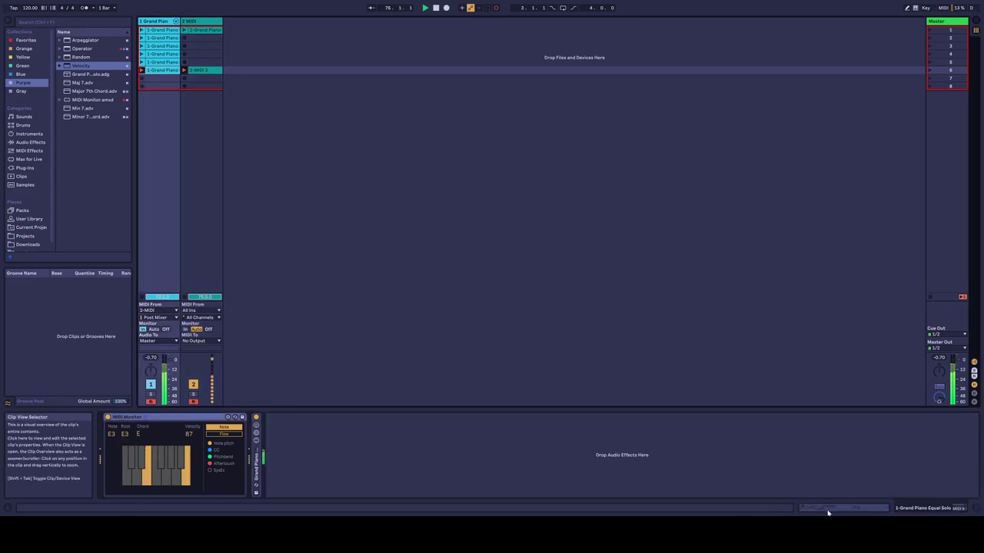
left_click(829, 509)
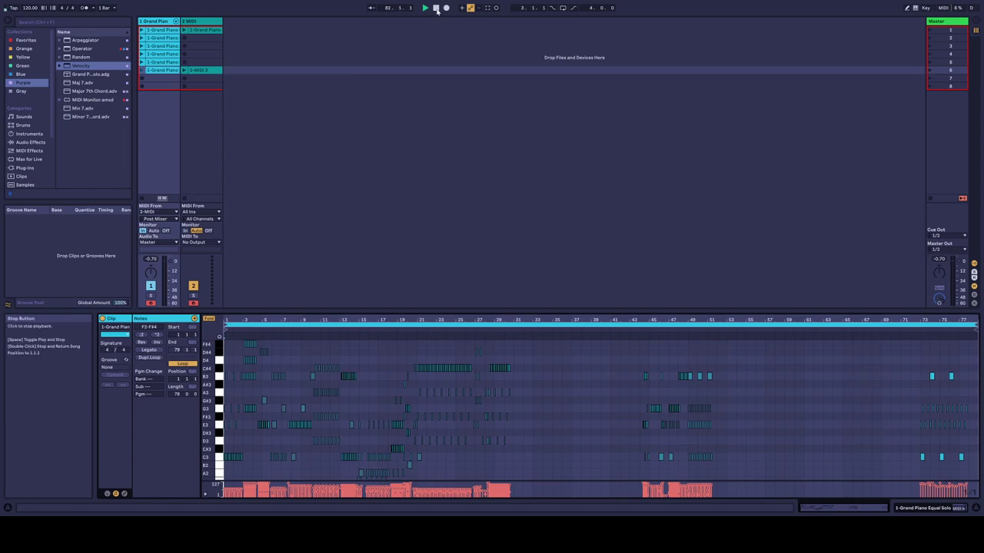
left_click(142, 79)
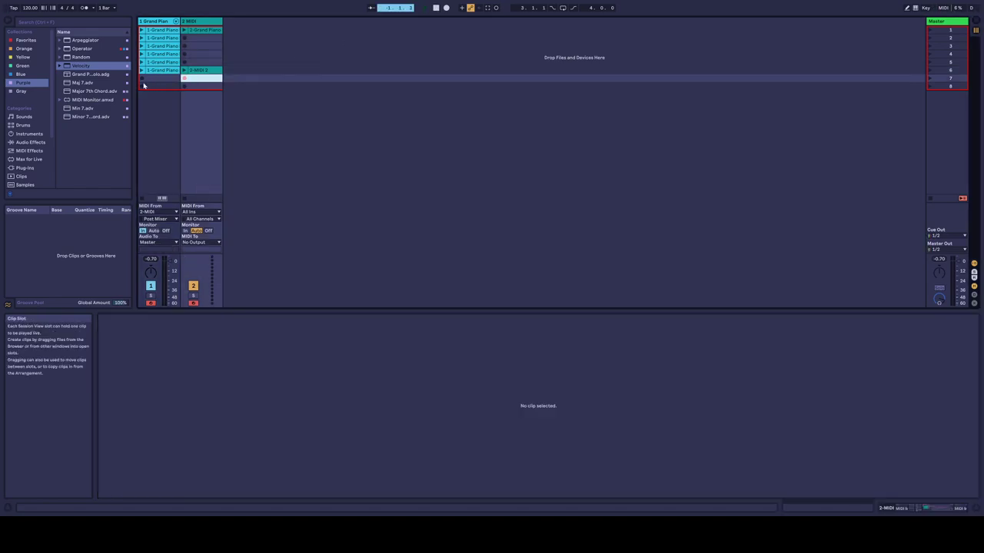
left_click(926, 509)
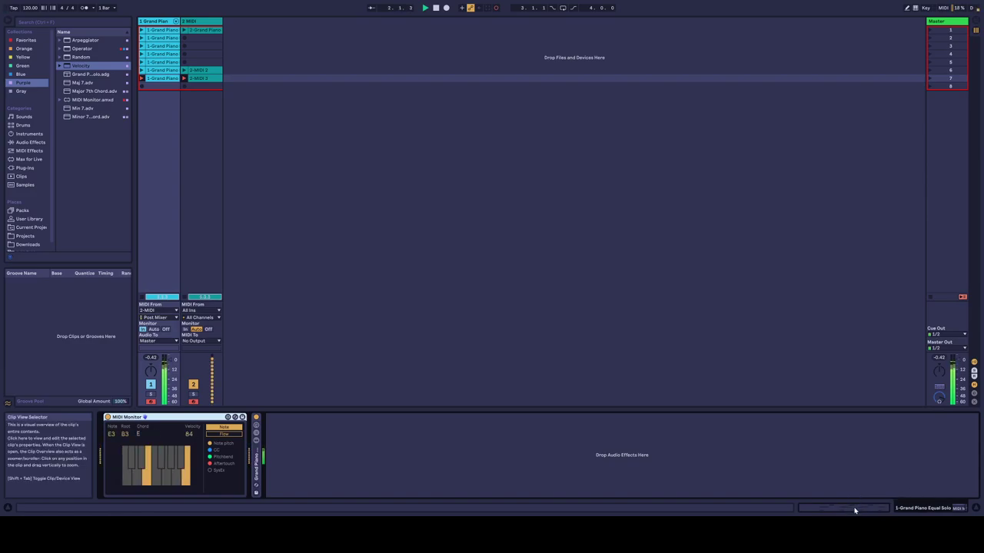
Review the notes recorded in the piano track's seventh clip, stop the recording, and return to the track's devices.
left_click(198, 20)
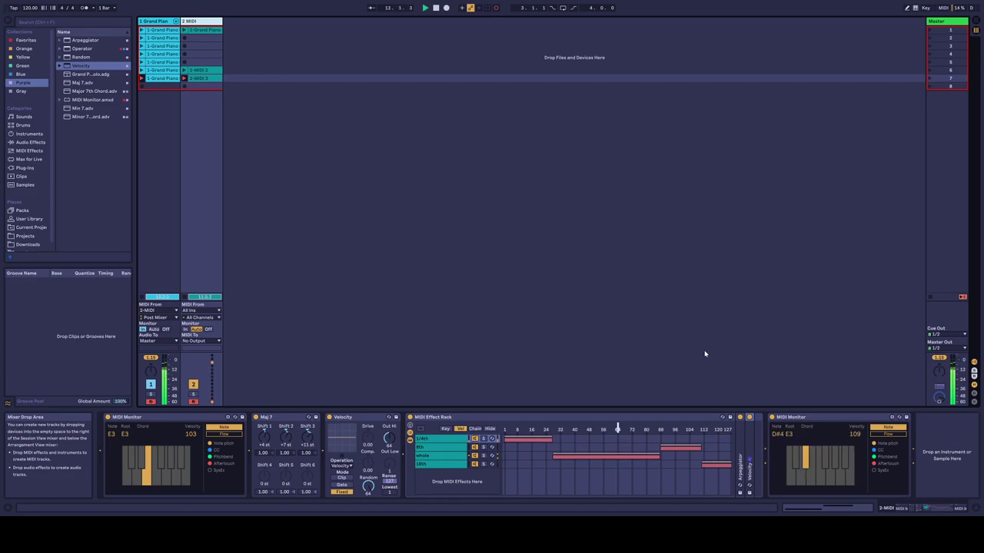
left_click(179, 70)
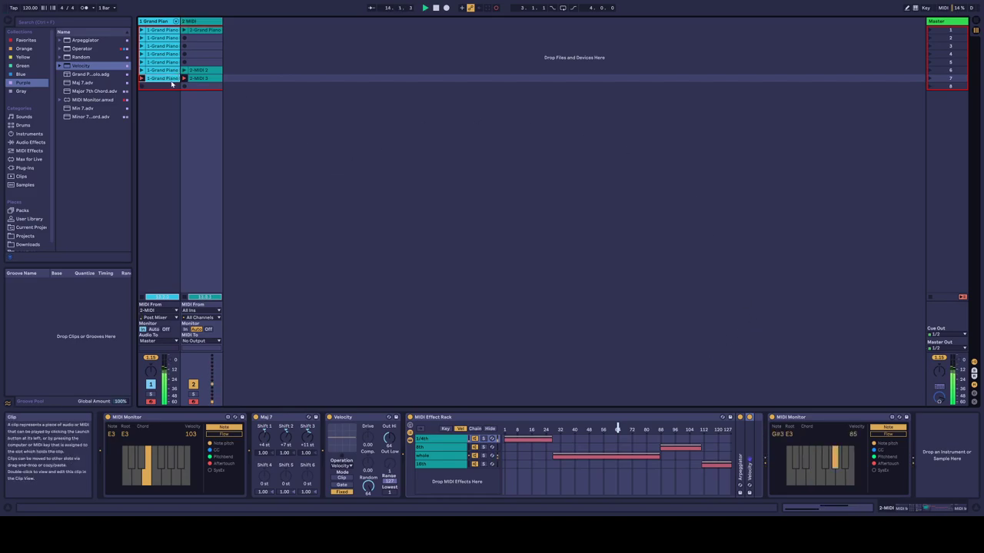
left_click(835, 508)
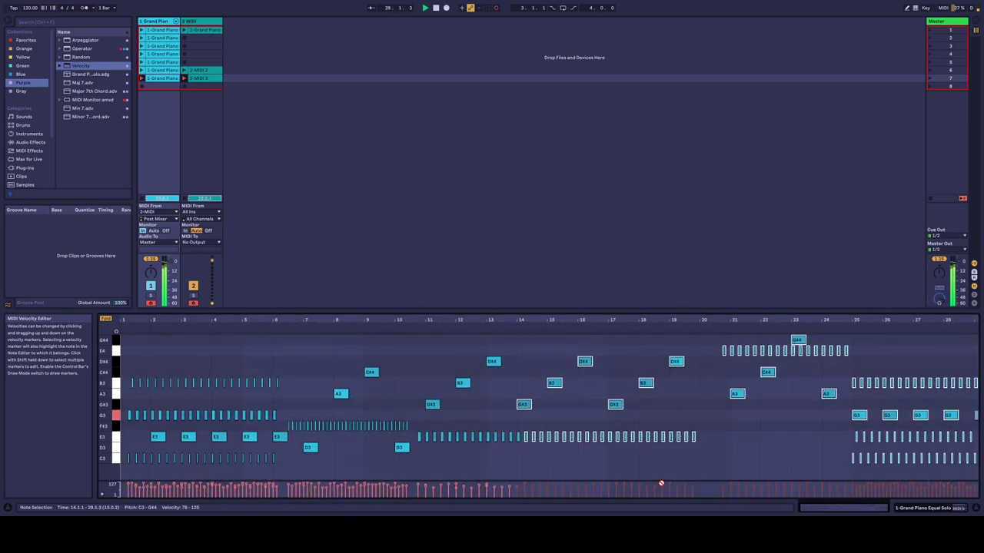
key("space")
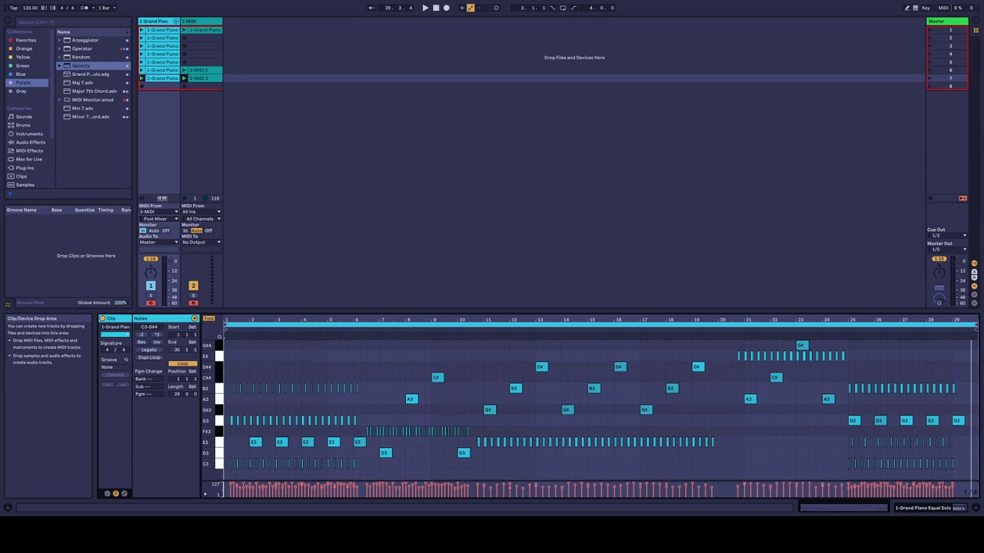
key("shift+Tab")
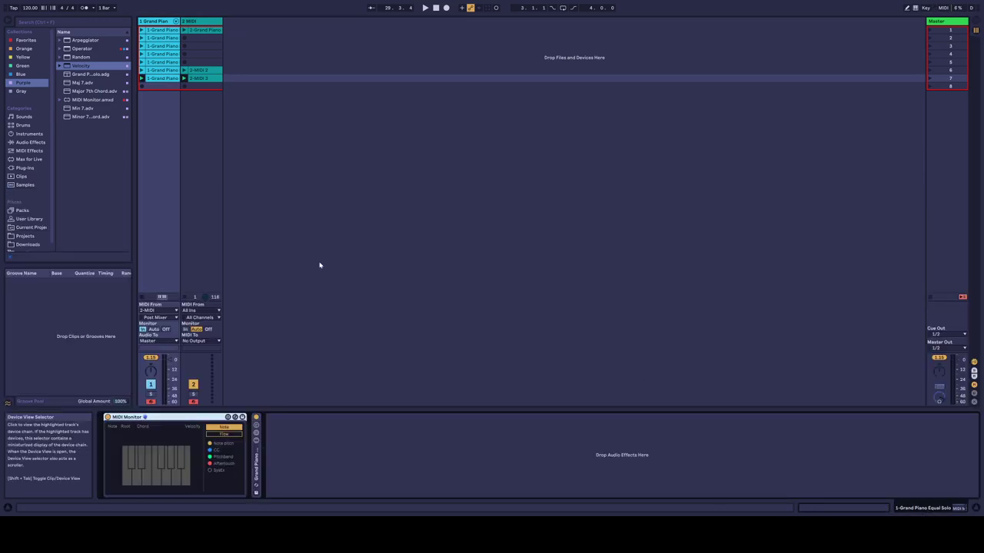
Insert a Random device between Maj 7 and Velocity on the MIDI track with Chance at 100%, and record both tracks' eighth slots.
left_click(194, 22)
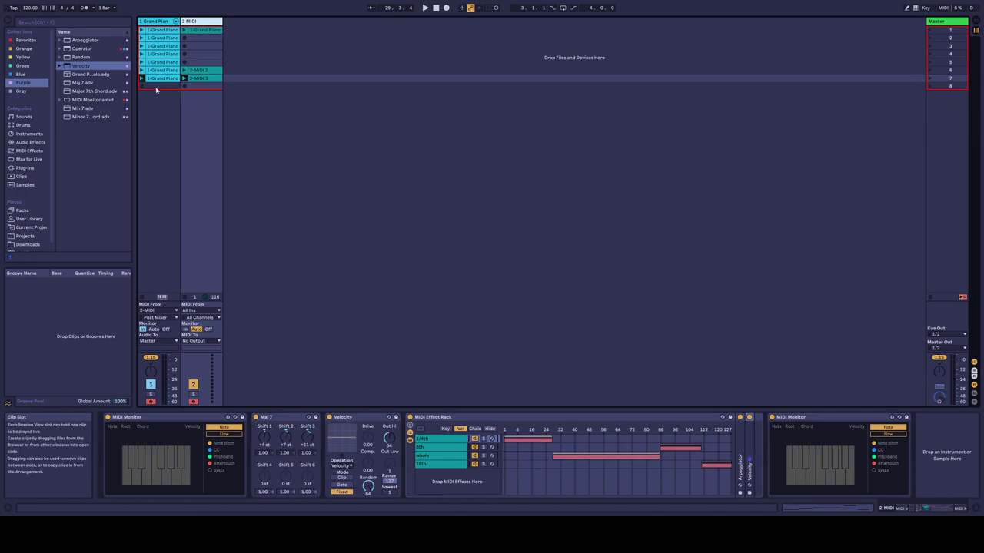
left_click_drag(74, 60, 334, 472)
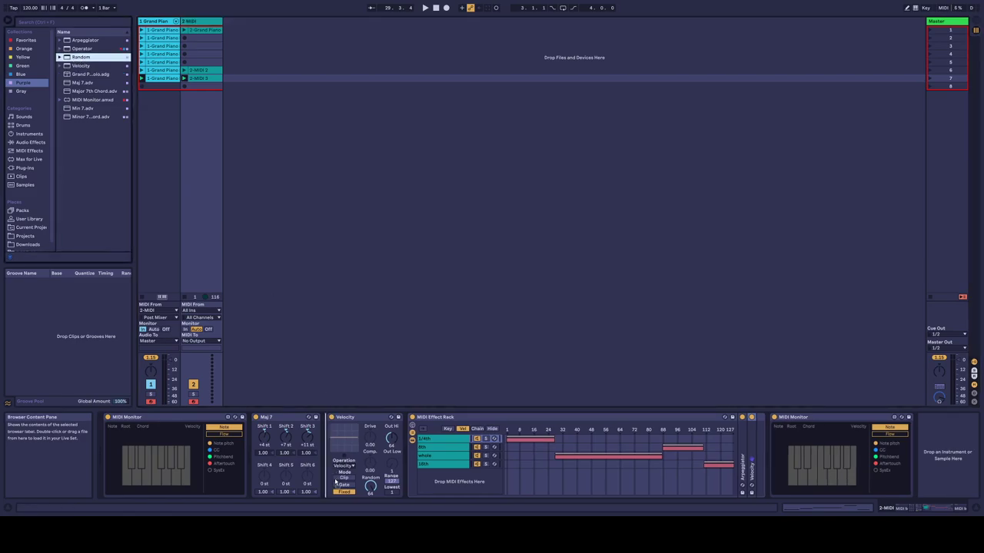
left_click_drag(334, 479, 335, 483)
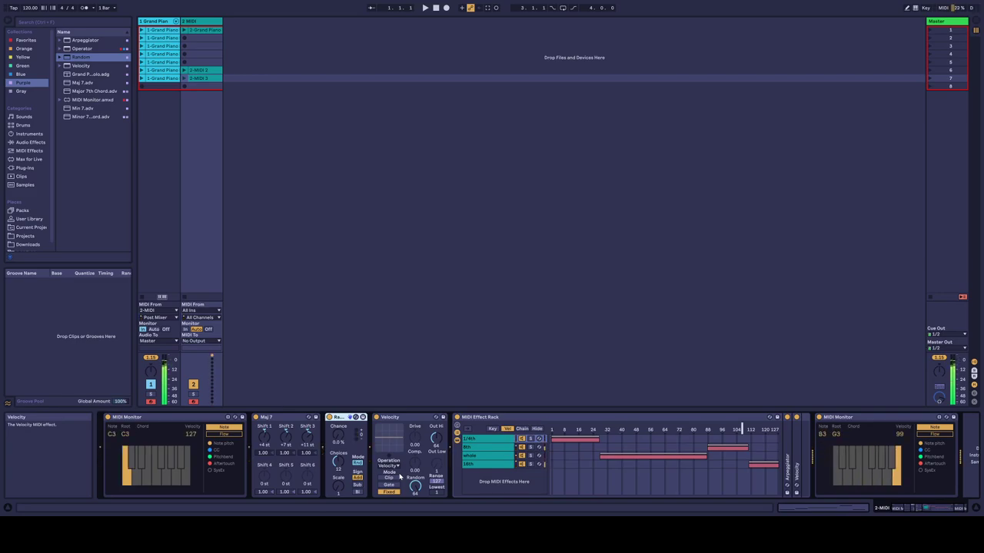
left_click_drag(337, 439, 337, 362)
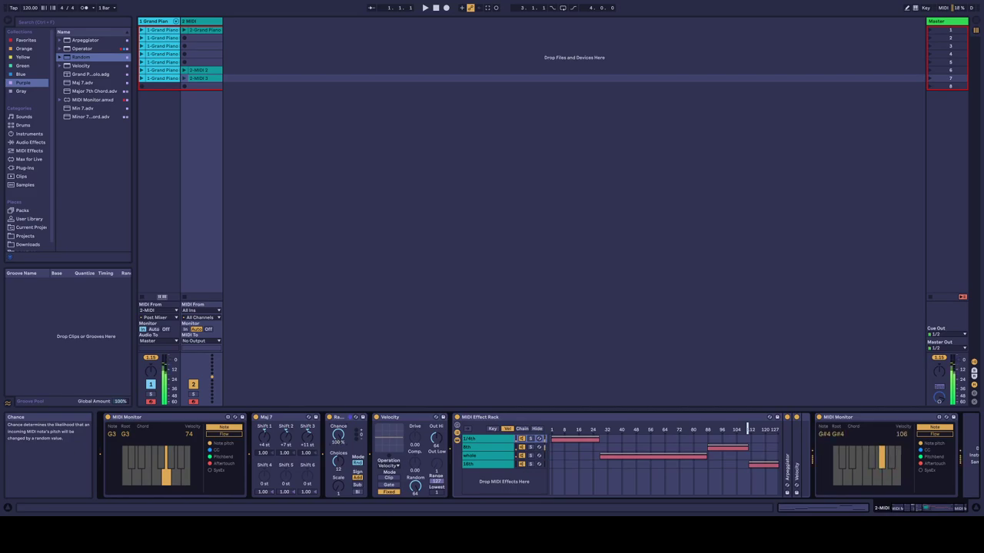
left_click(184, 86)
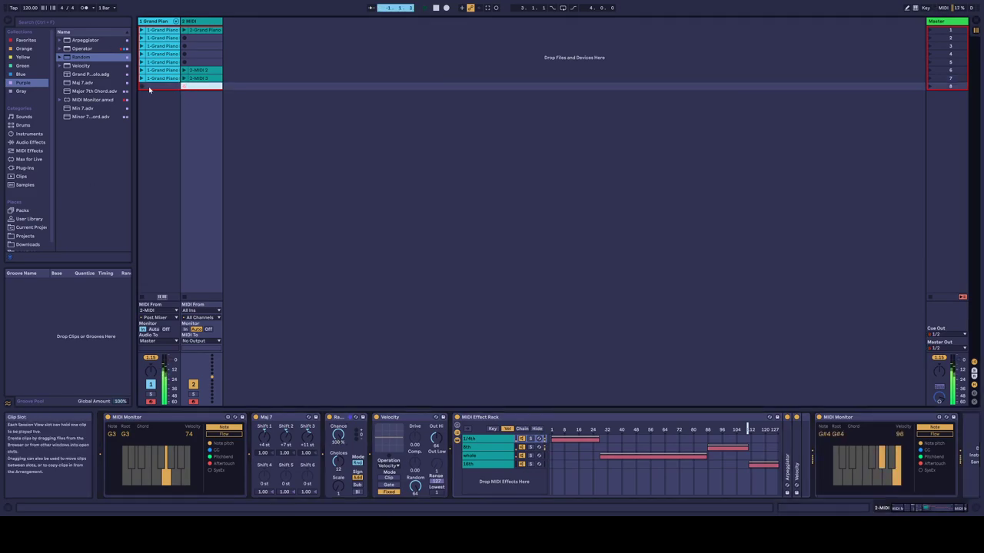
left_click(150, 86)
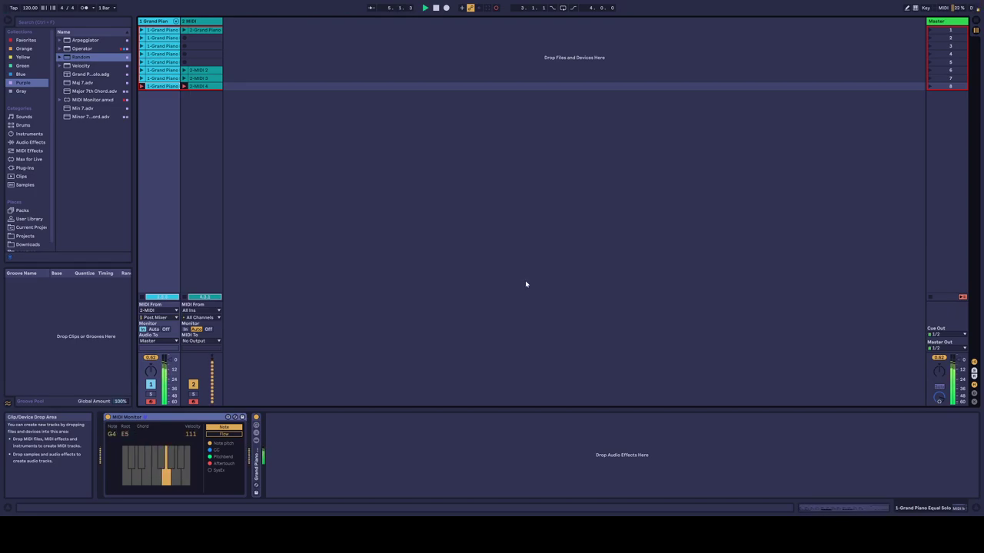
Add the Major 7th Chord scale preset before the Arpeggiator in the MIDI track's 1/4th chain.
left_click(198, 22)
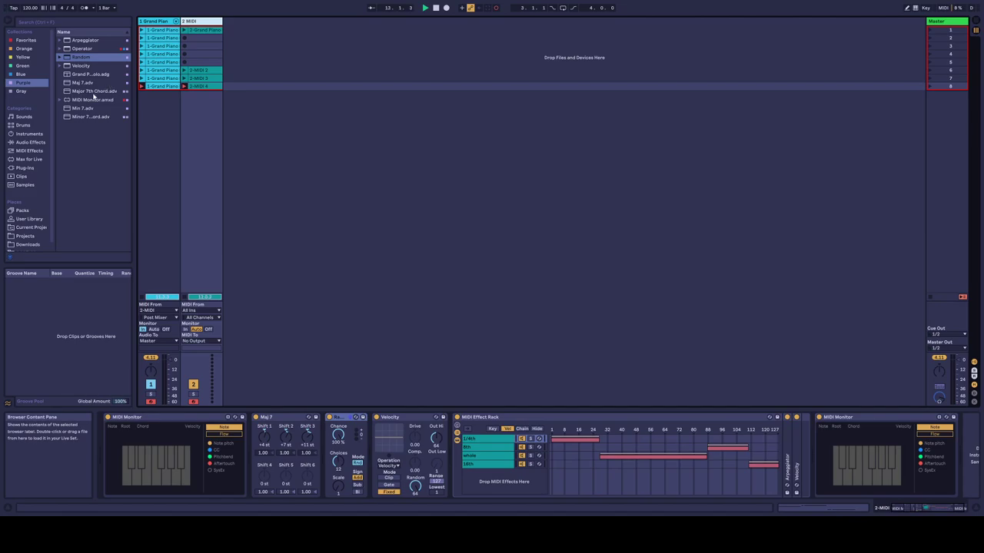
left_click_drag(74, 93, 784, 460)
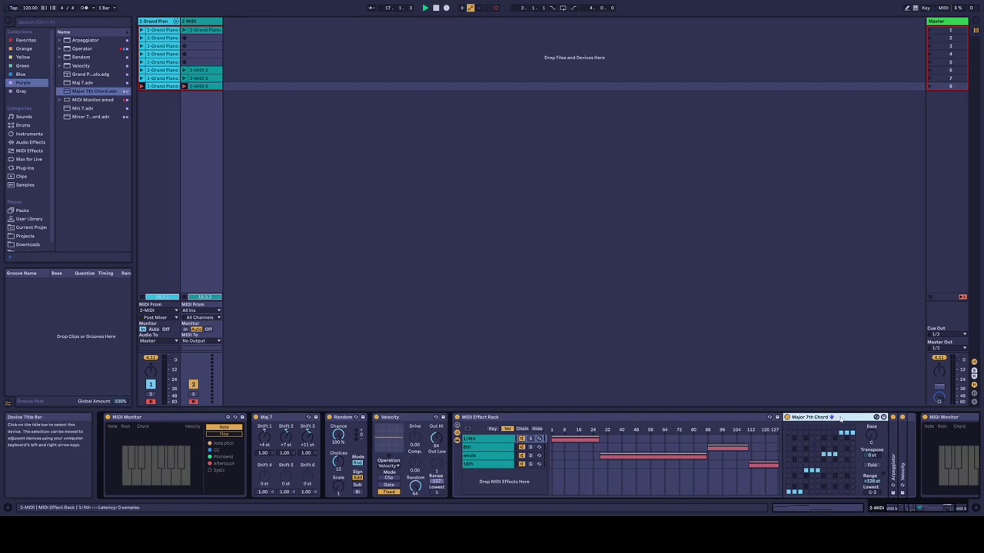
Copy the 8th chain's Arpeggiator into the whole and 16th chains.
left_click(496, 449)
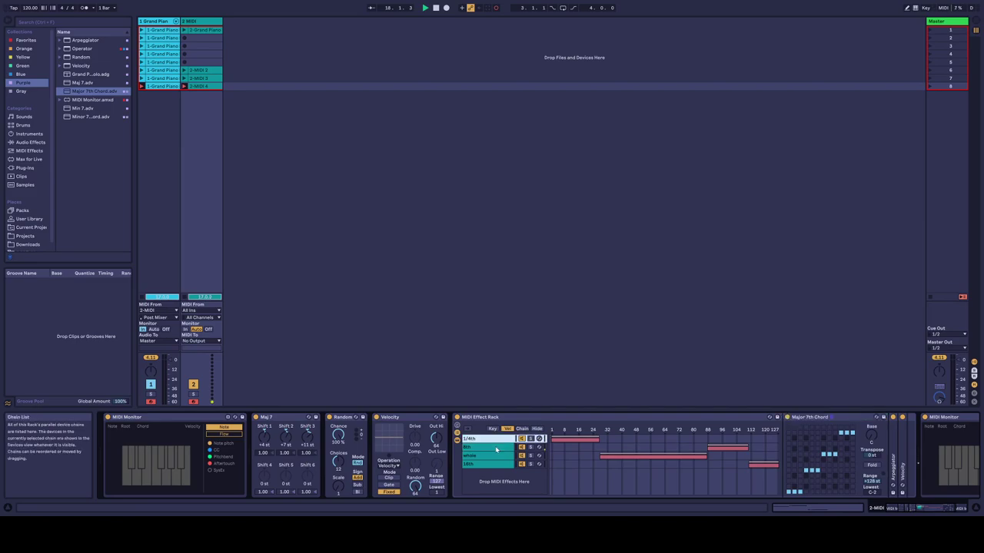
left_click(495, 449)
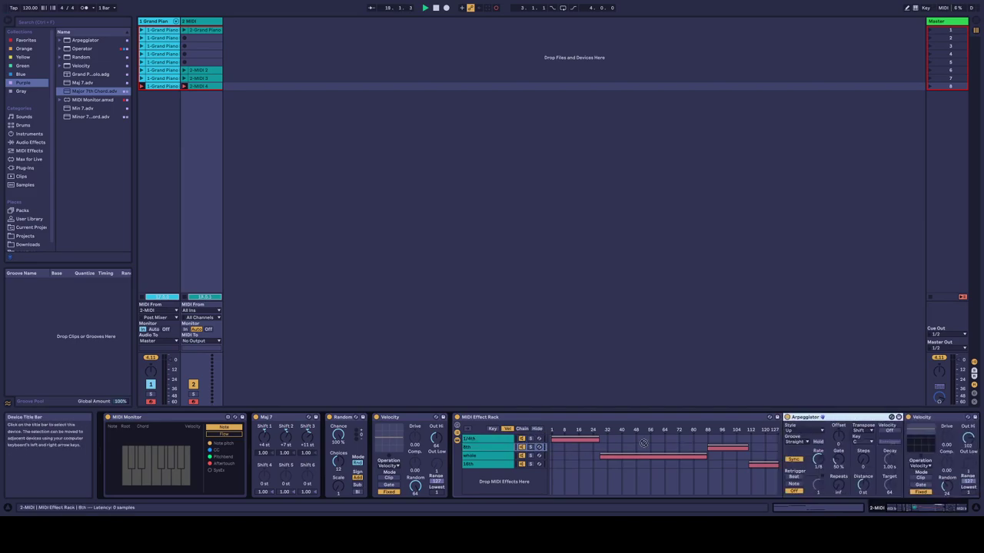
left_click_drag(492, 460, 492, 460)
left_click_drag(837, 417, 480, 468)
left_click(488, 459)
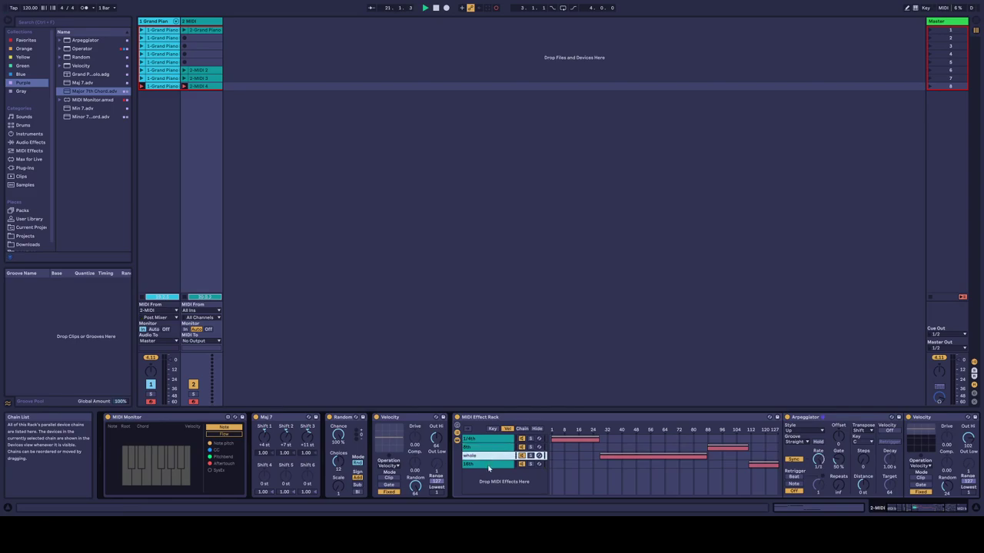
left_click(488, 465)
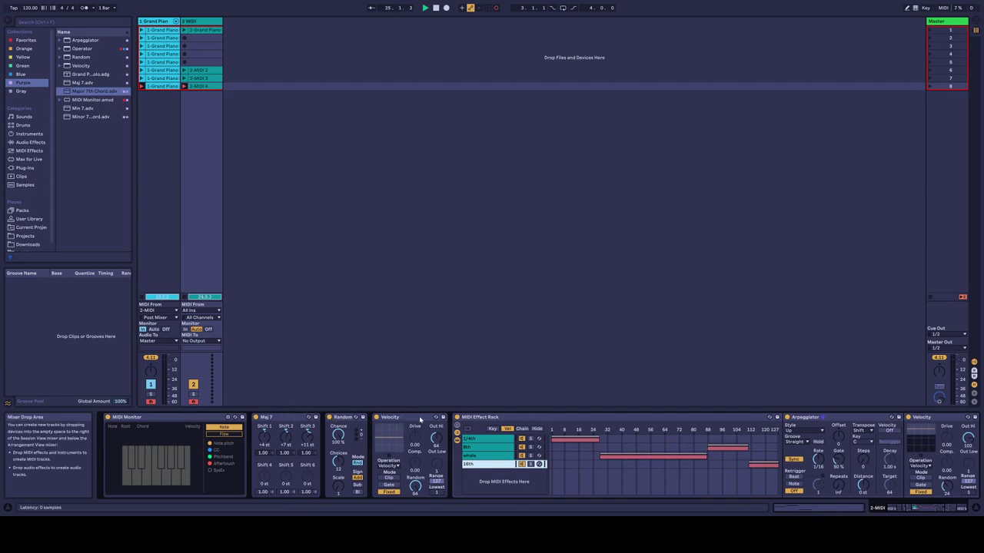
Fold the Velocity device before the rack and the 16th chain's first Arpeggiator, and check which devices each chain contains.
double_click(404, 421)
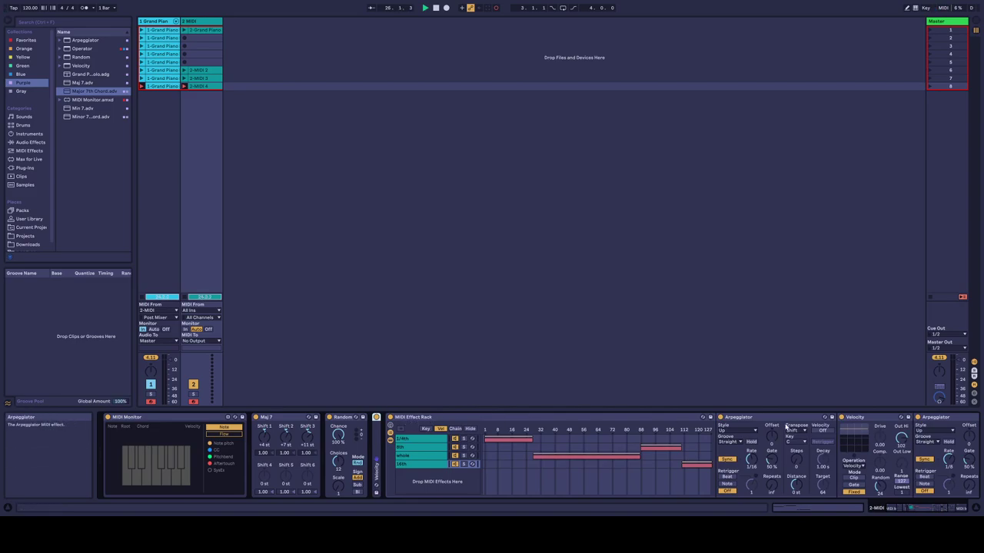
double_click(775, 419)
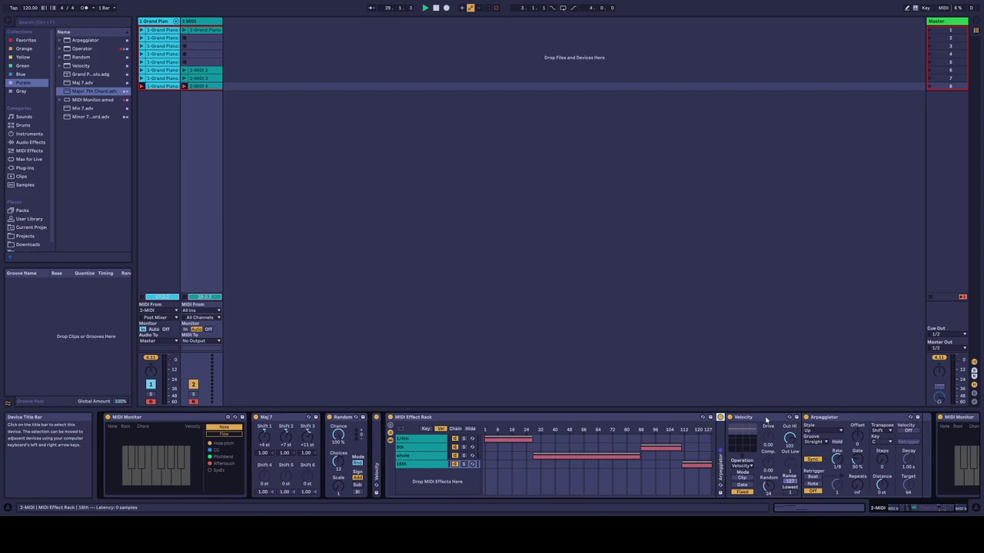
left_click(411, 465)
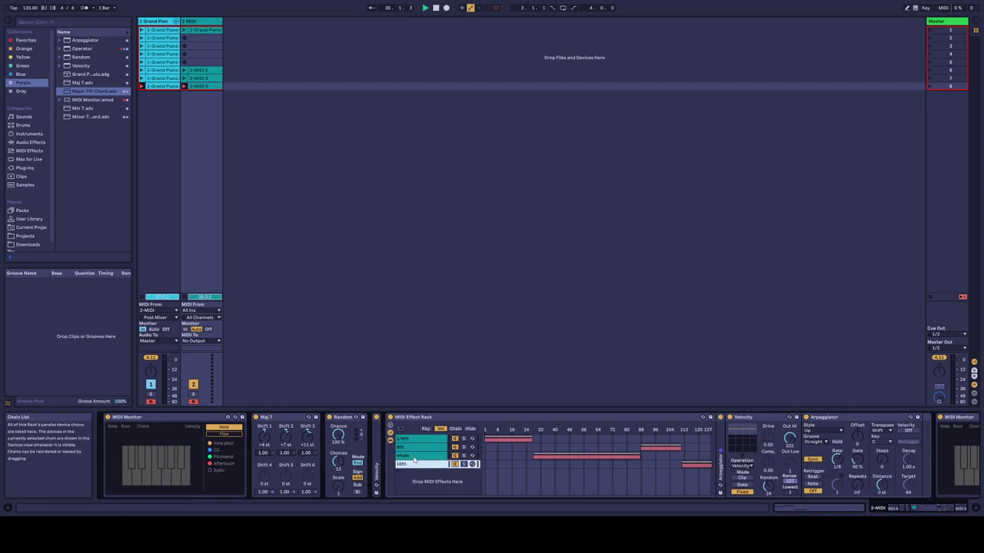
left_click(414, 458)
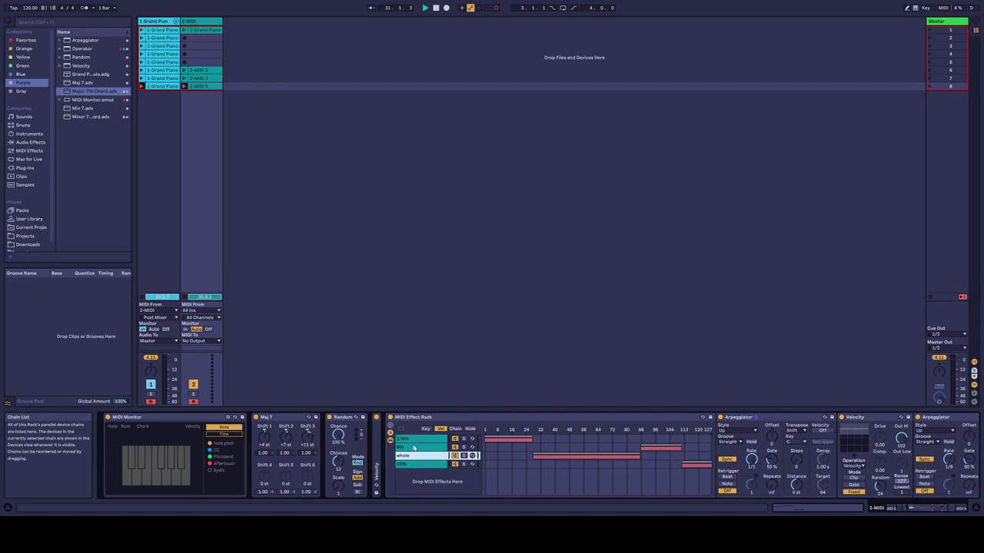
left_click(413, 448)
left_click(413, 440)
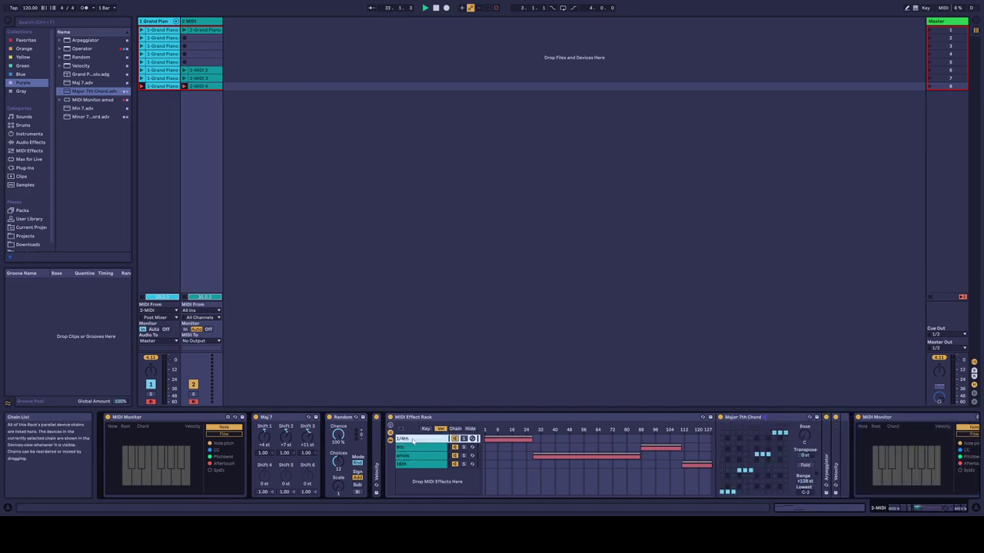
left_click(412, 448)
left_click(413, 458)
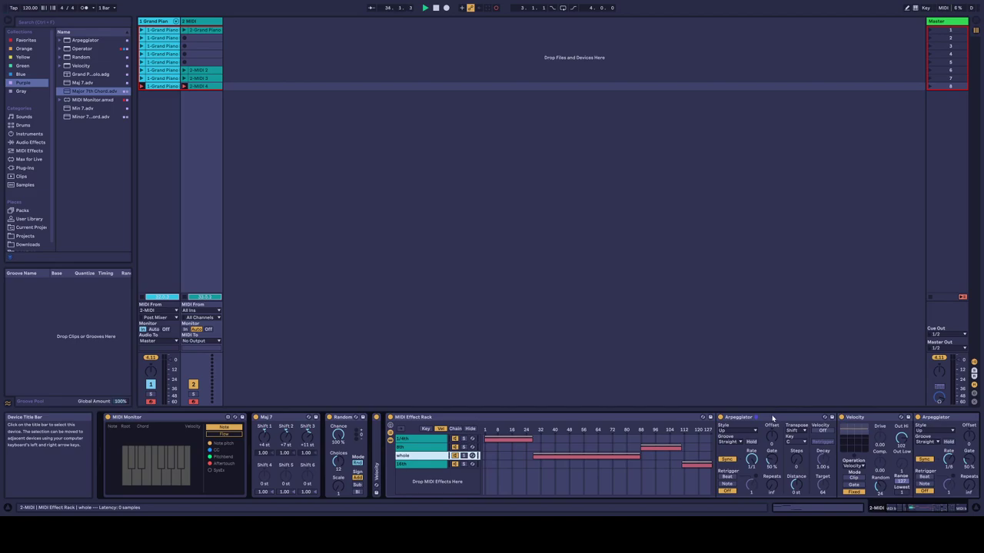
Delete the surplus Arpeggiator at the end of both the whole chain and the 16th chain.
left_click(948, 417)
left_click(365, 466)
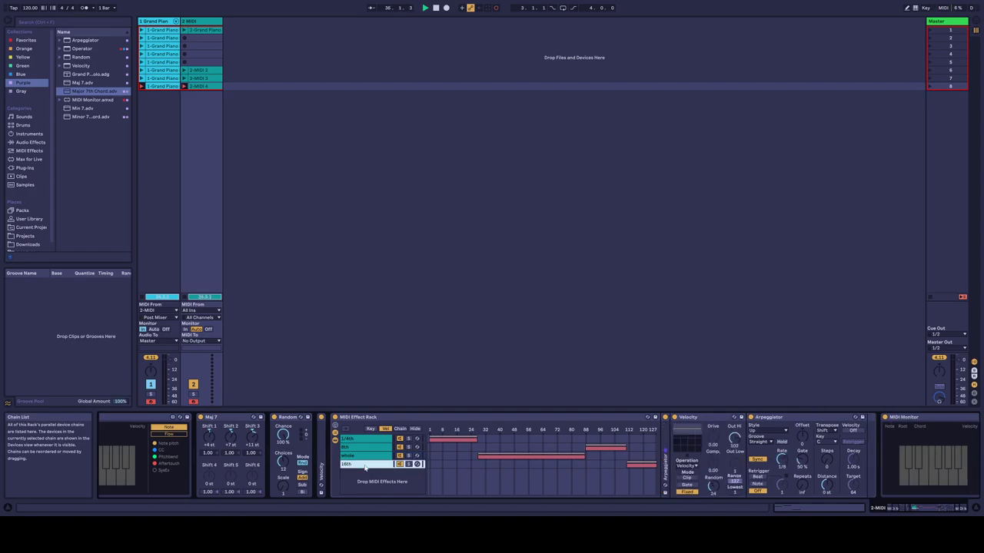
left_click(821, 421)
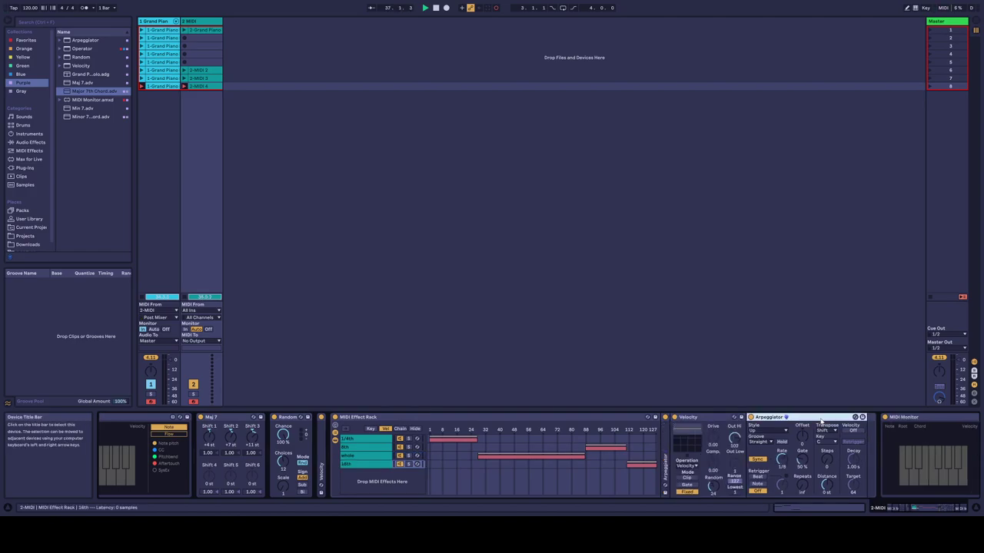
key("Delete")
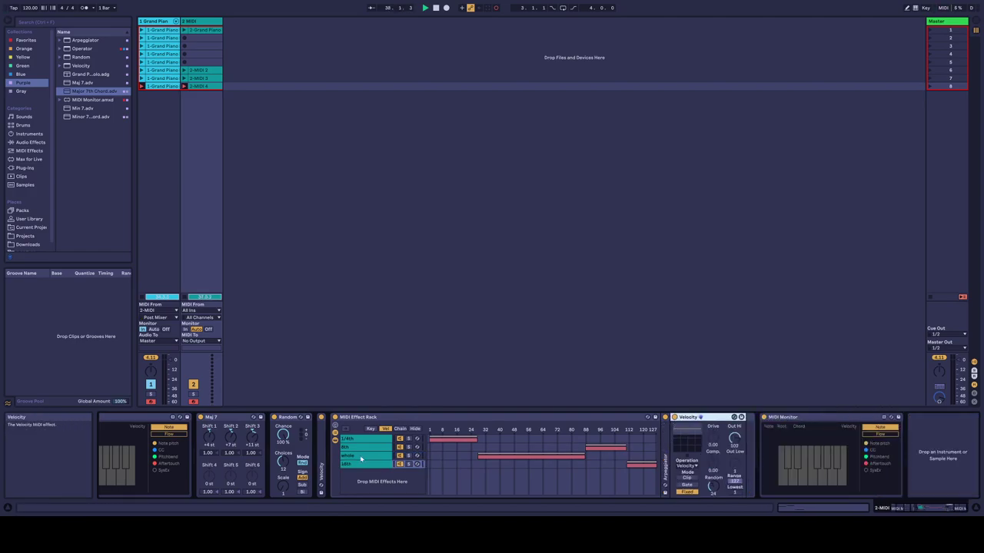
Move the Major 7th Chord scale device after the Velocity device in the 1/4th chain.
left_click(362, 439)
left_click(360, 449)
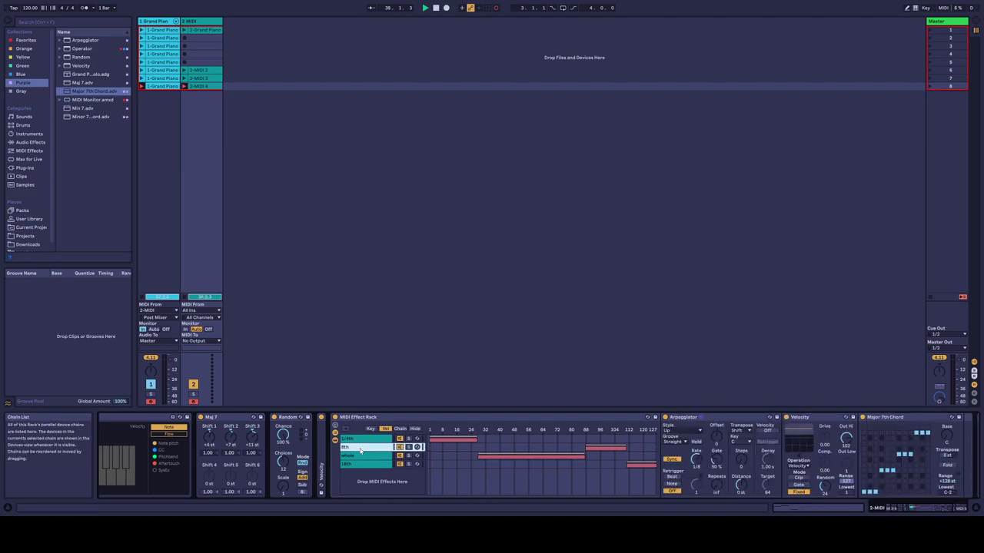
left_click(365, 439)
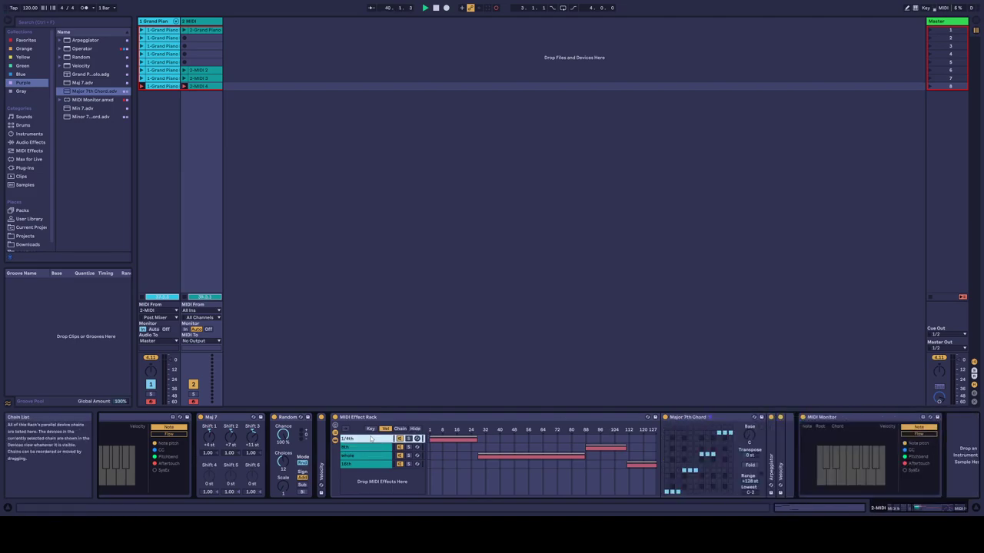
left_click_drag(739, 416, 774, 426)
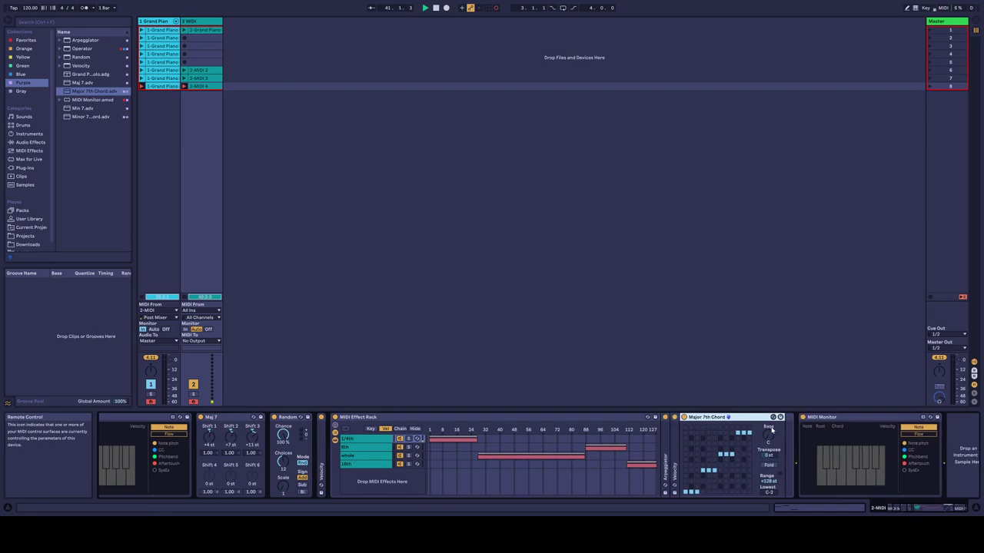
Fold the 8th chain's devices and copy its Major 7th Chord device into the whole chain.
left_click(354, 448)
double_click(720, 419)
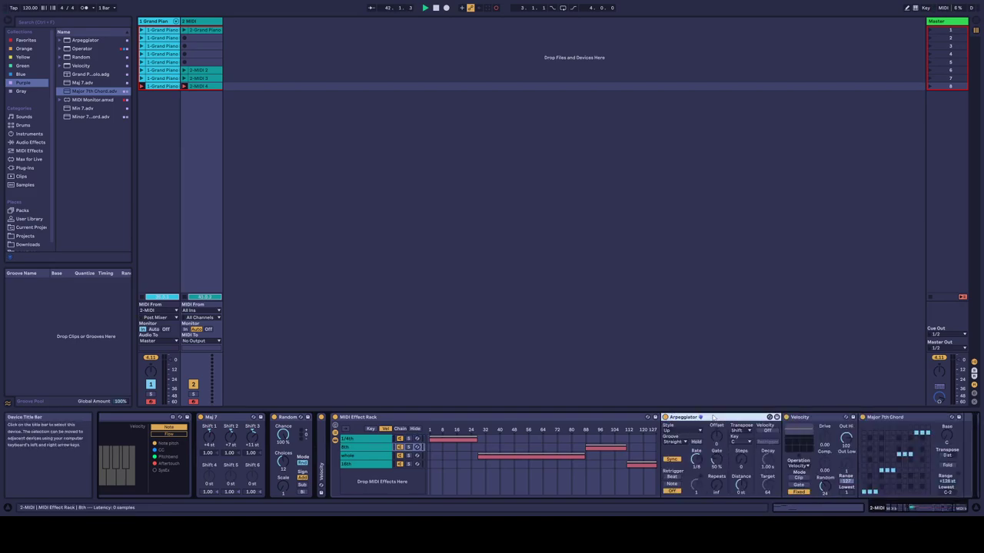
double_click(720, 418)
double_click(720, 418)
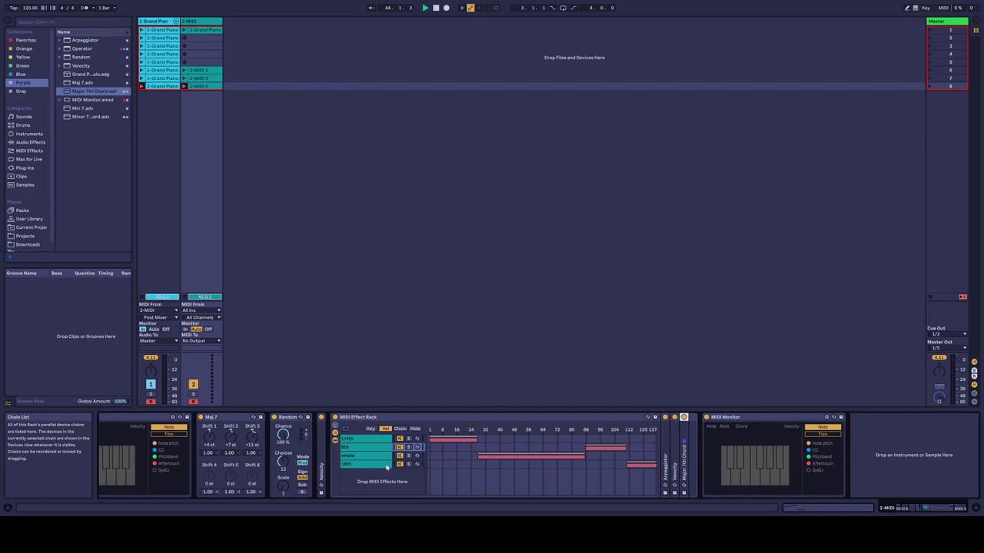
left_click_drag(684, 460, 366, 461)
double_click(685, 460)
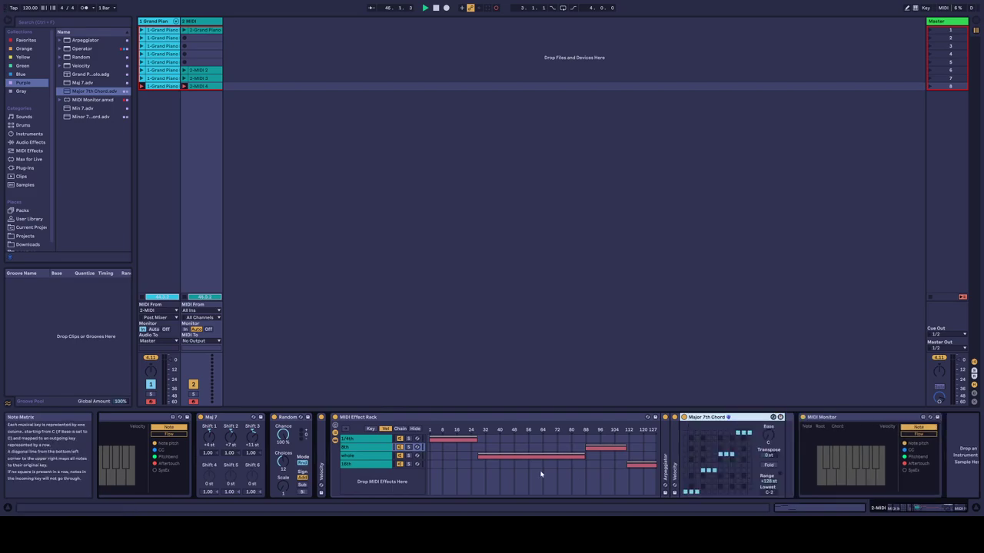
Fold the Arpeggiator and Velocity devices in the whole chain and the Velocity device in the 16th chain.
left_click(367, 457)
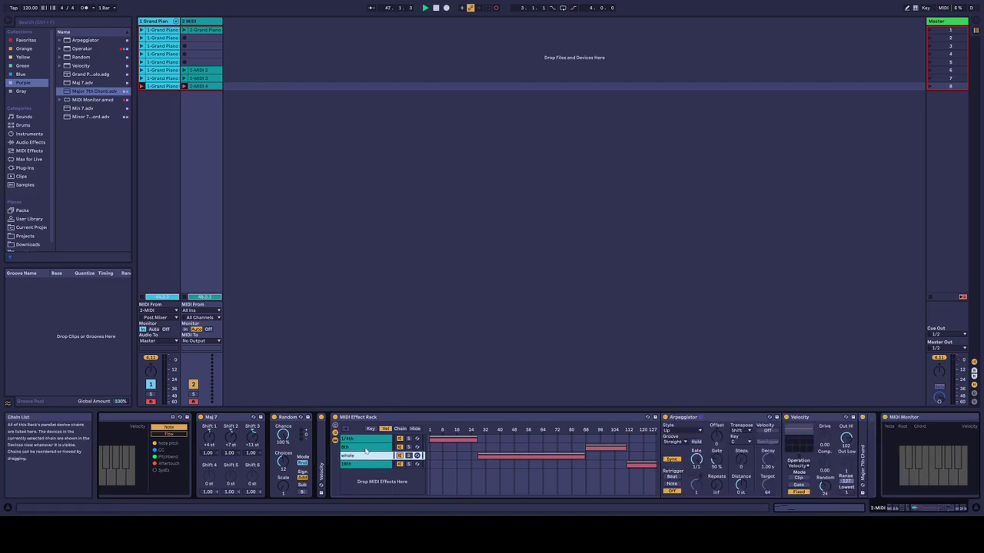
left_click(365, 450)
left_click(367, 457)
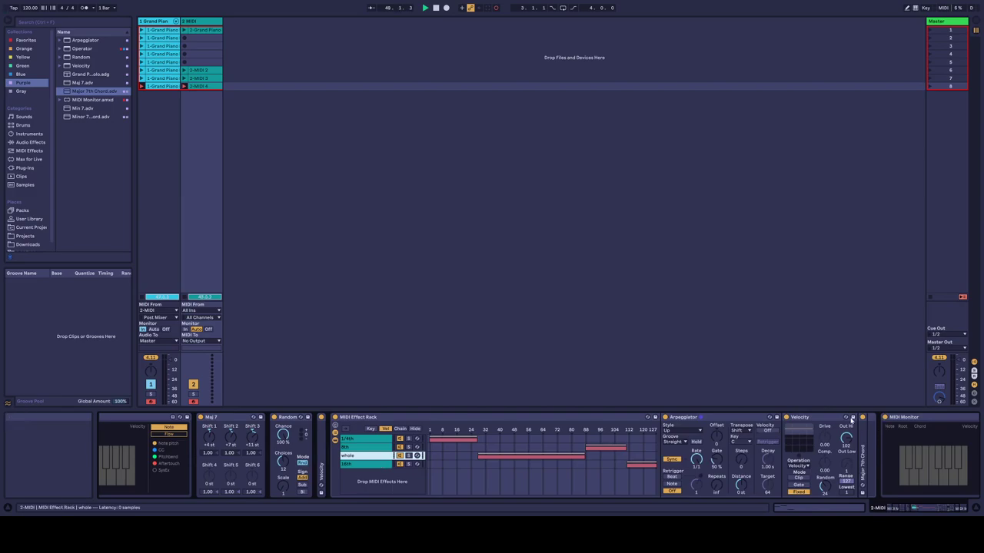
double_click(815, 418)
double_click(703, 419)
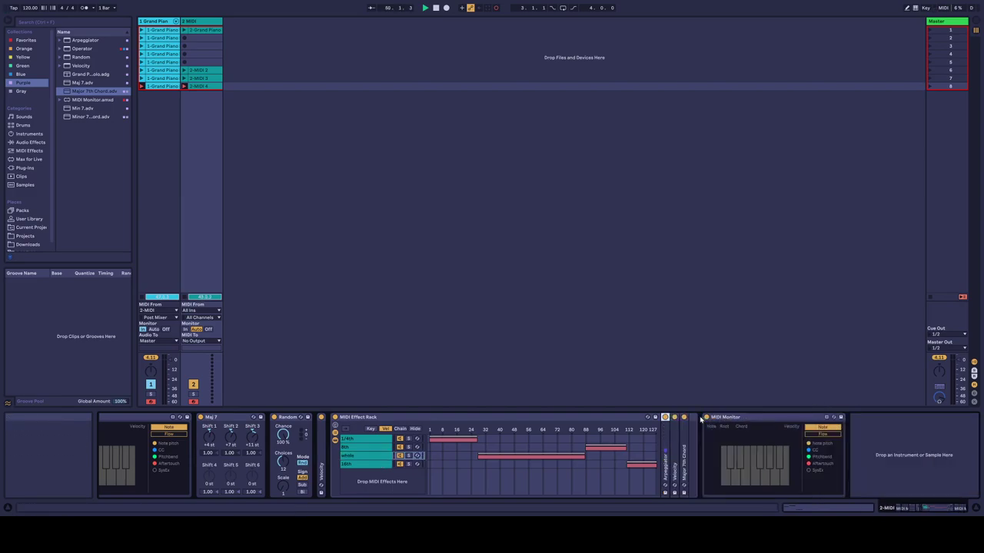
left_click(367, 465)
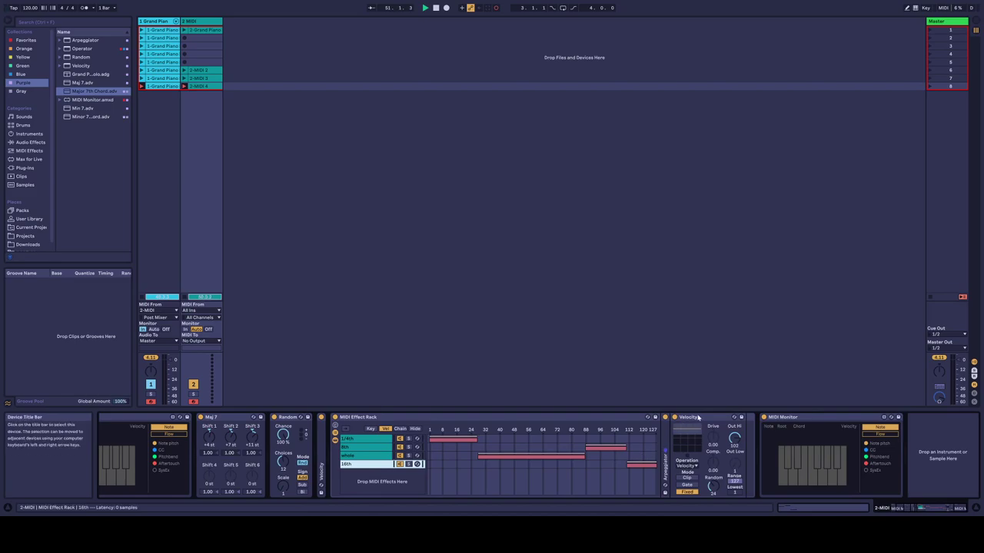
double_click(698, 419)
Copy the whole chain's Major 7th Chord device into the 16th chain, and check the devices in all four chains.
left_click(358, 456)
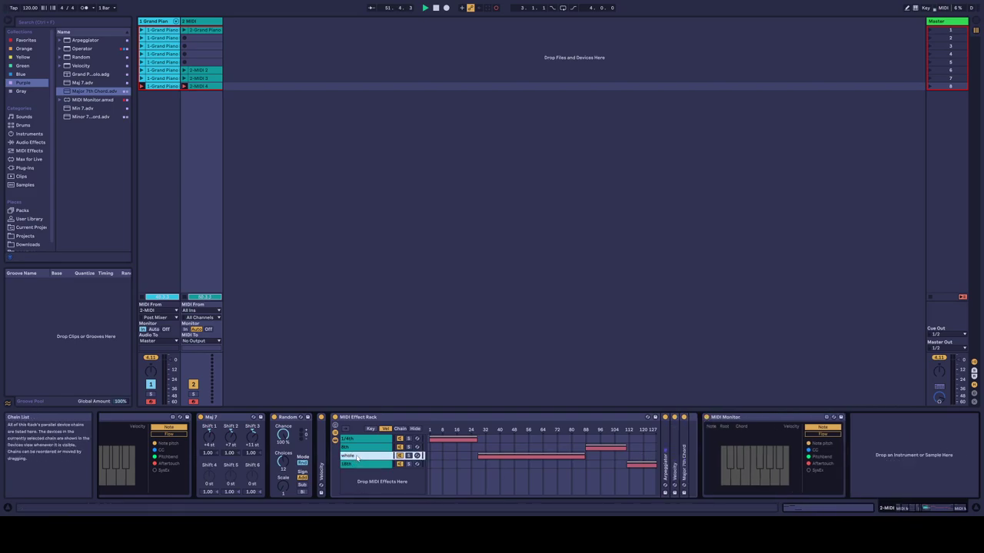
left_click(685, 459)
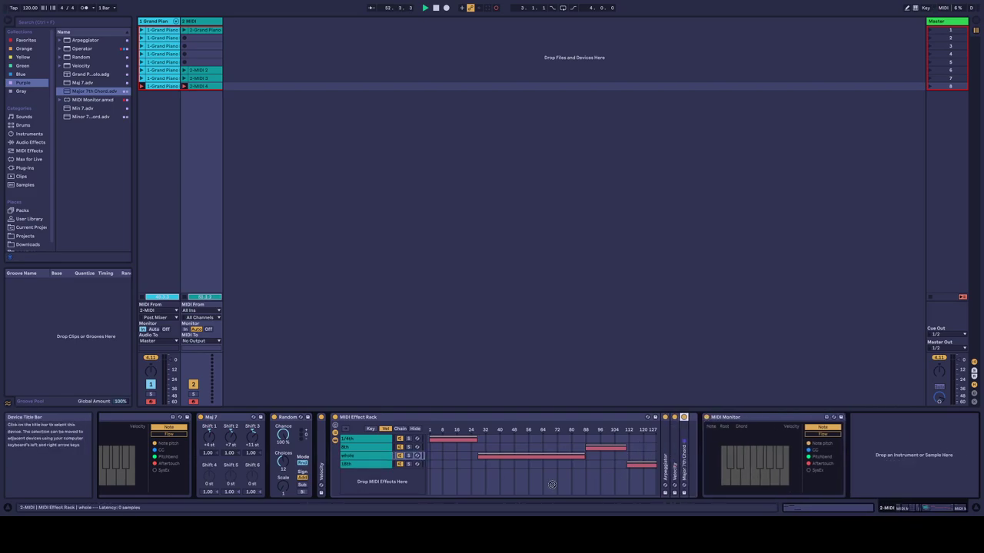
left_click(367, 465)
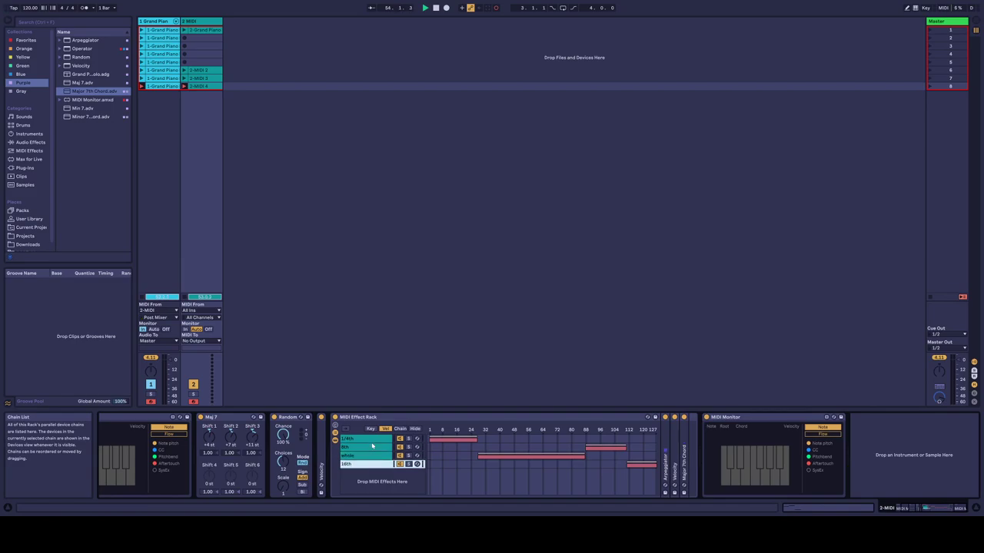
left_click(371, 439)
left_click(371, 448)
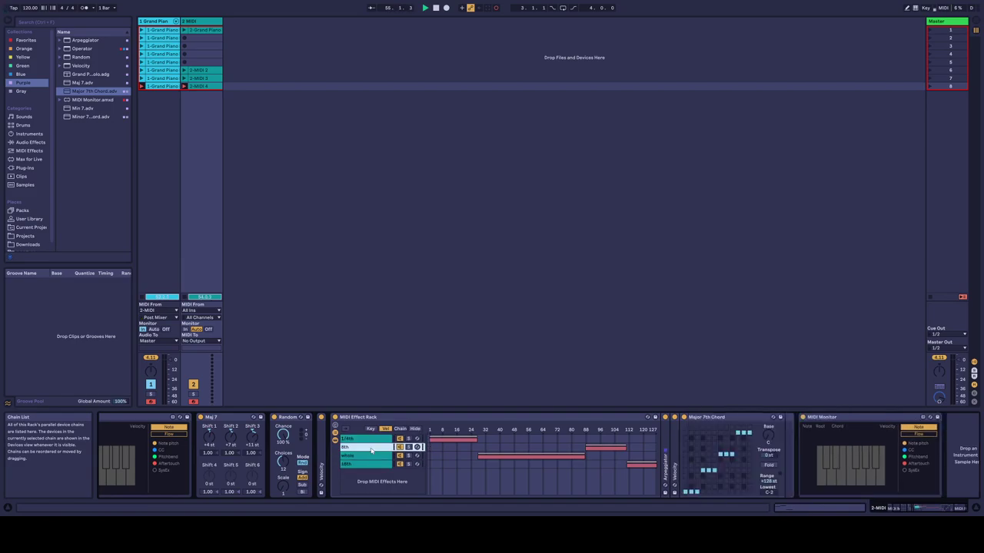
left_click(370, 456)
left_click(369, 464)
left_click(369, 439)
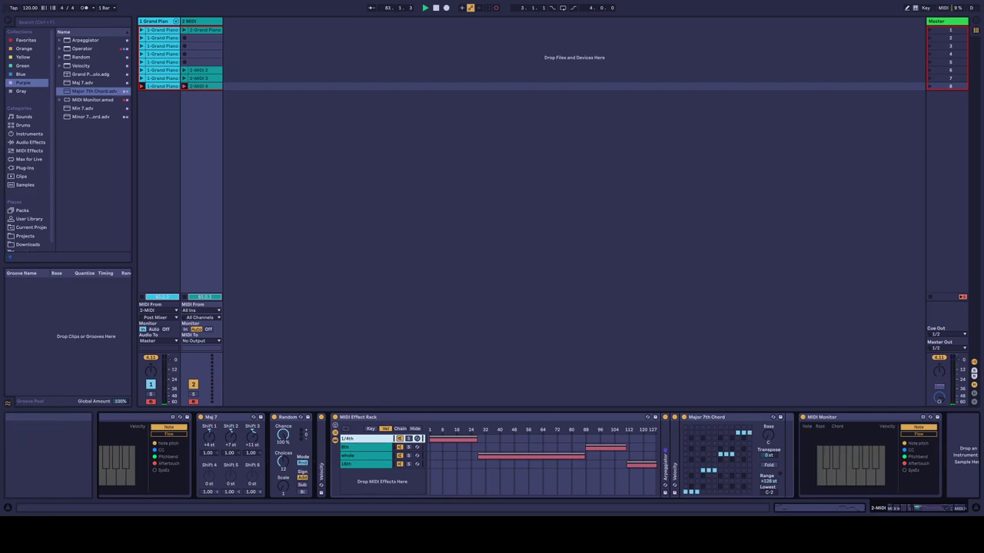
Stop playback and insert a new MIDI track after the 2 MIDI track.
left_click(435, 8)
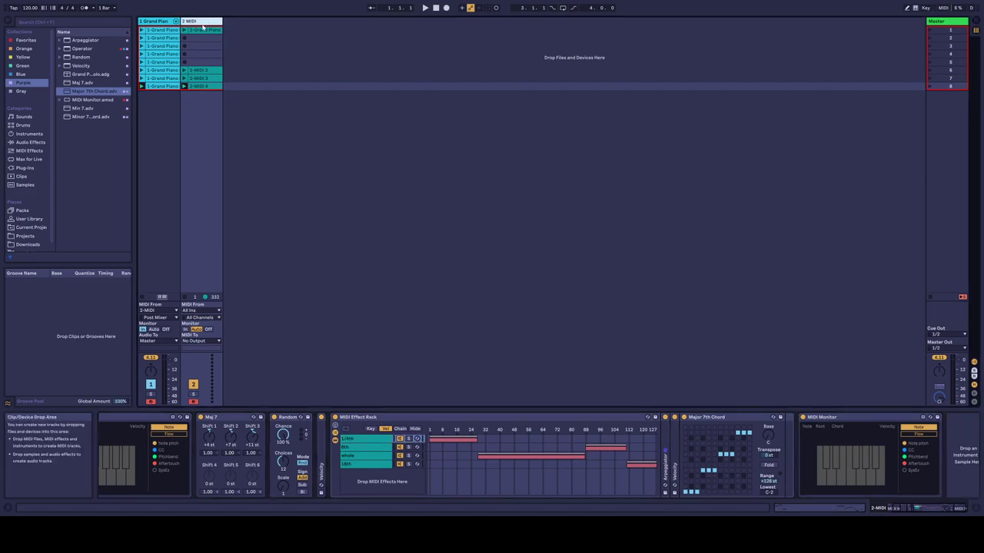
left_click(283, 34)
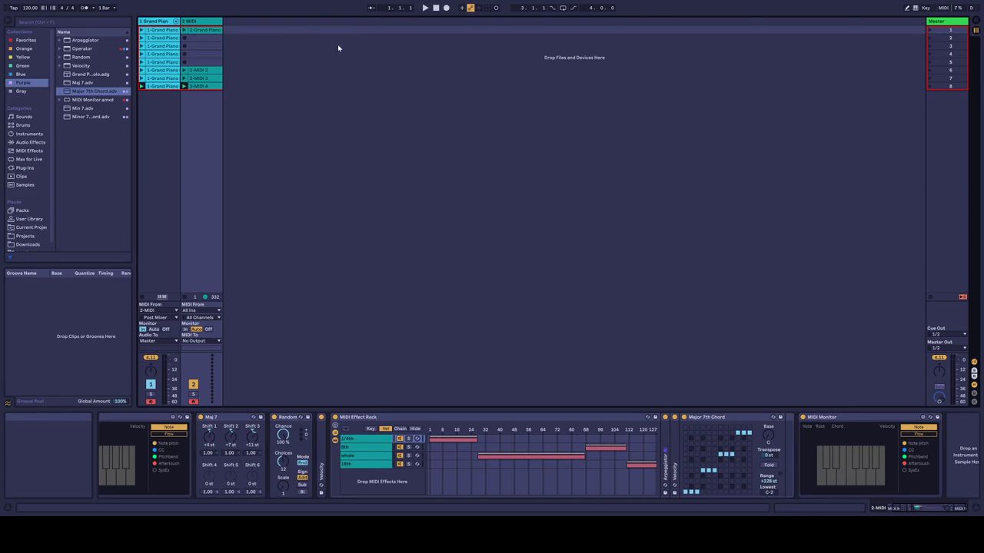
key("ctrl+shift+t")
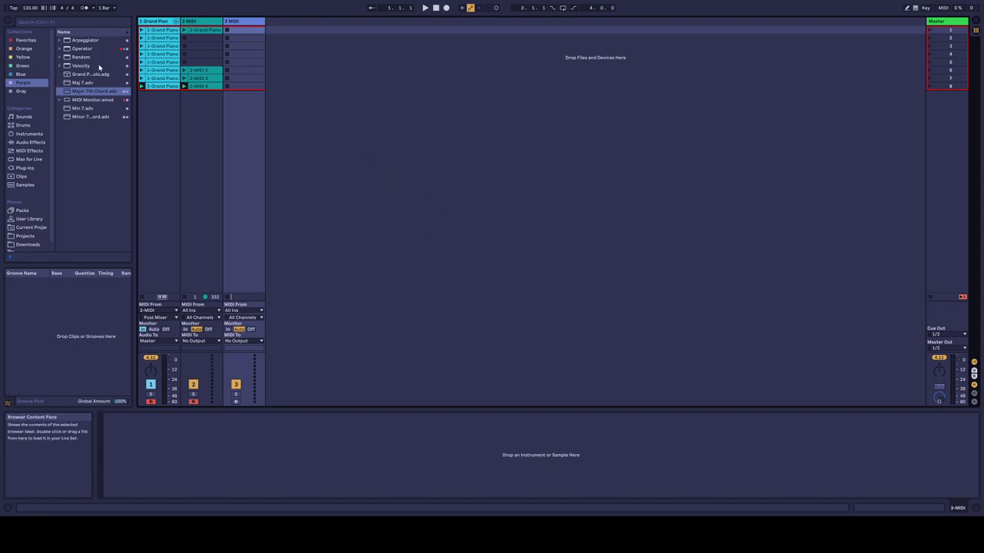
Load the Maj 7 chord preset inside a MIDI Effect Rack on the new track and name its chain Maj 7.
left_click_drag(83, 85, 188, 470)
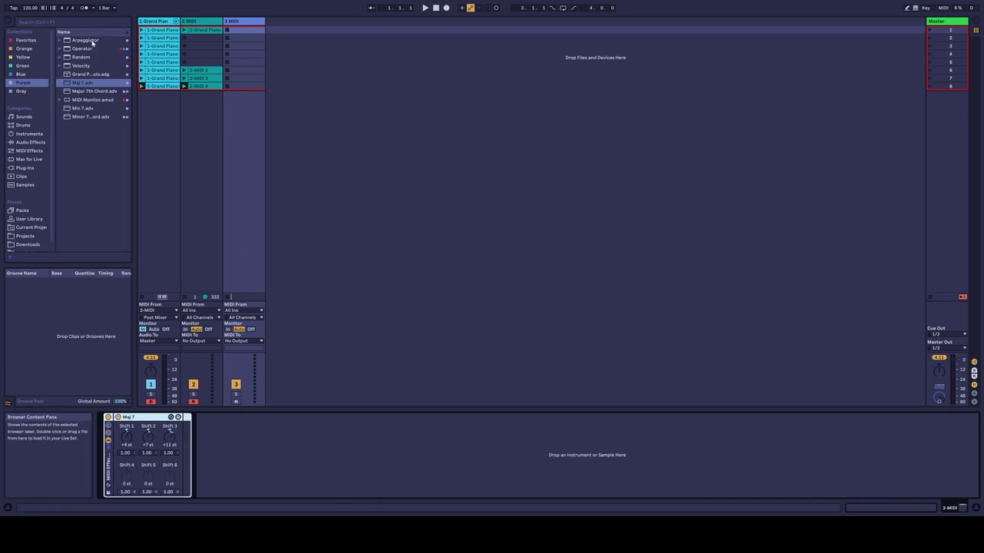
left_click(108, 434)
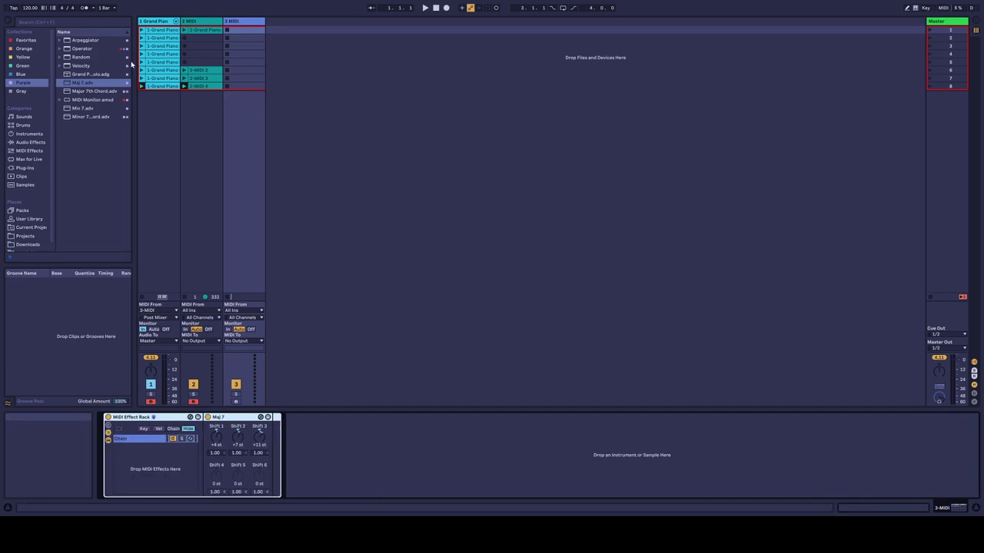
left_click(140, 441)
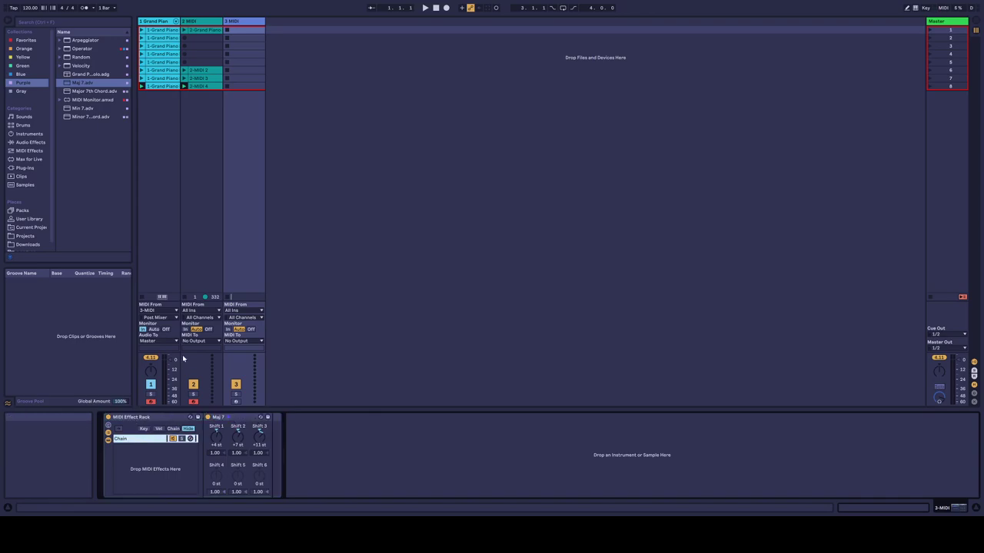
key("ctrl+r")
type("Maj")
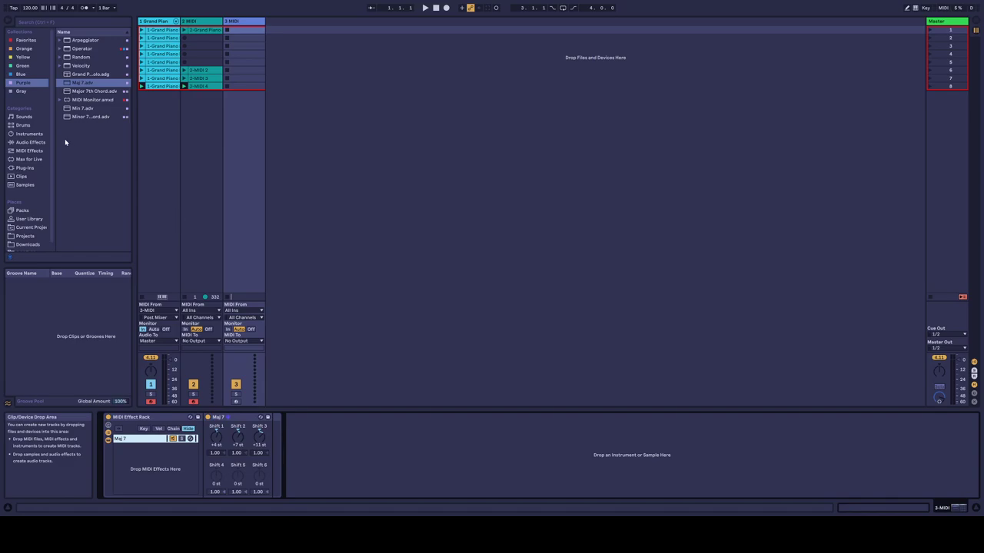
Add the Min 7 chord preset to the rack as a second chain and name it Min 7.
left_click_drag(81, 107, 175, 475)
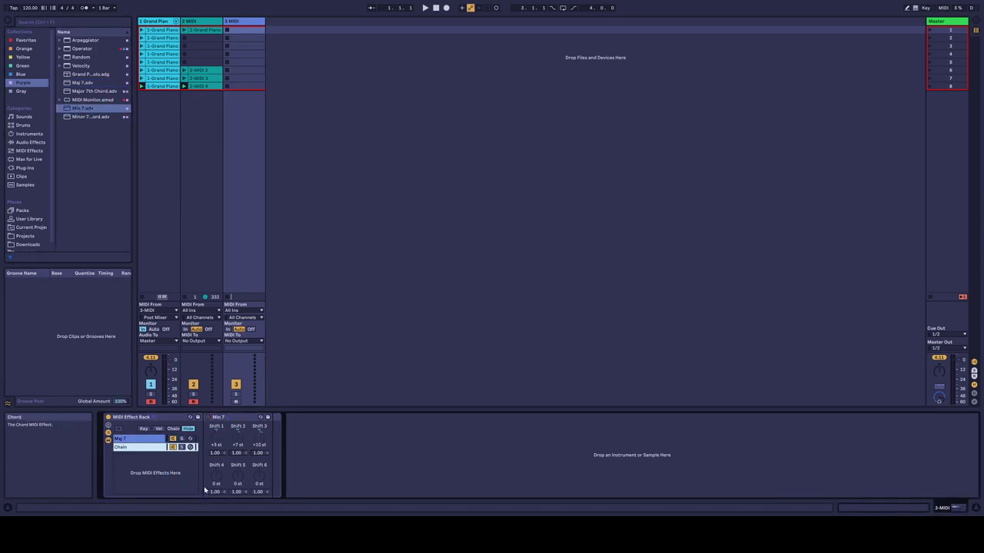
key("ctrl+r")
type("Min 7")
Arm the 3 MIDI track and narrow the Maj 7 chain's key zone to the single note C3.
left_click(143, 429)
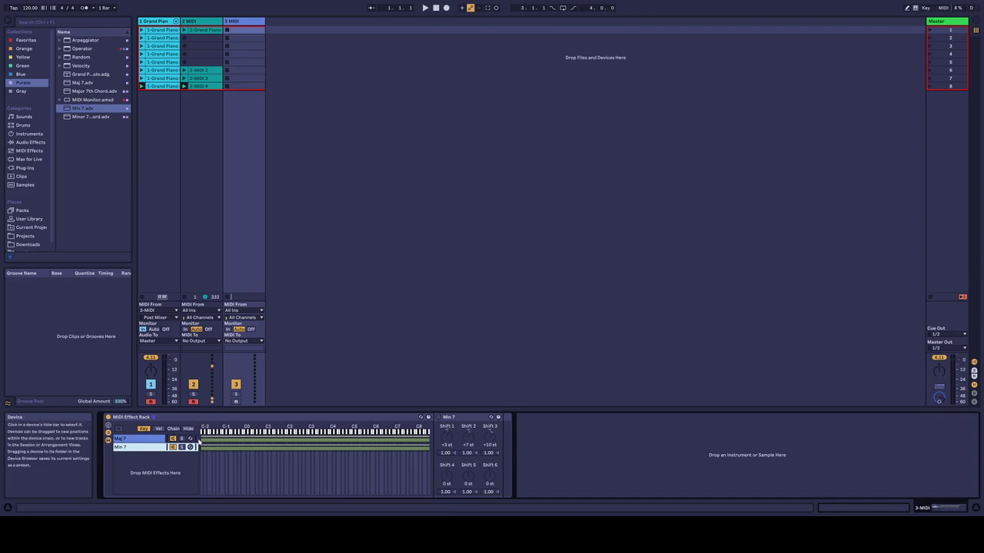
left_click(234, 23)
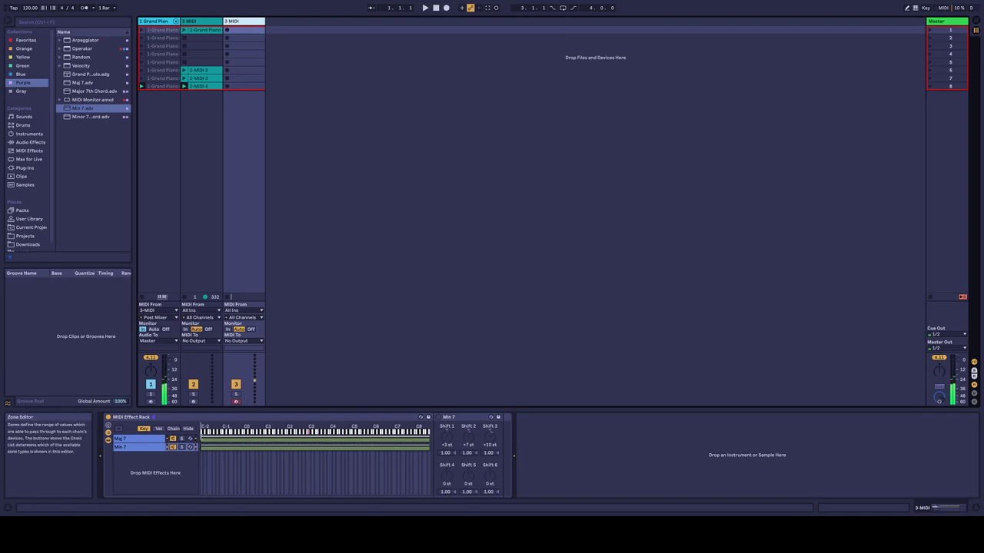
left_click(219, 439)
left_click_drag(219, 446, 309, 446)
left_click_drag(428, 440, 309, 444)
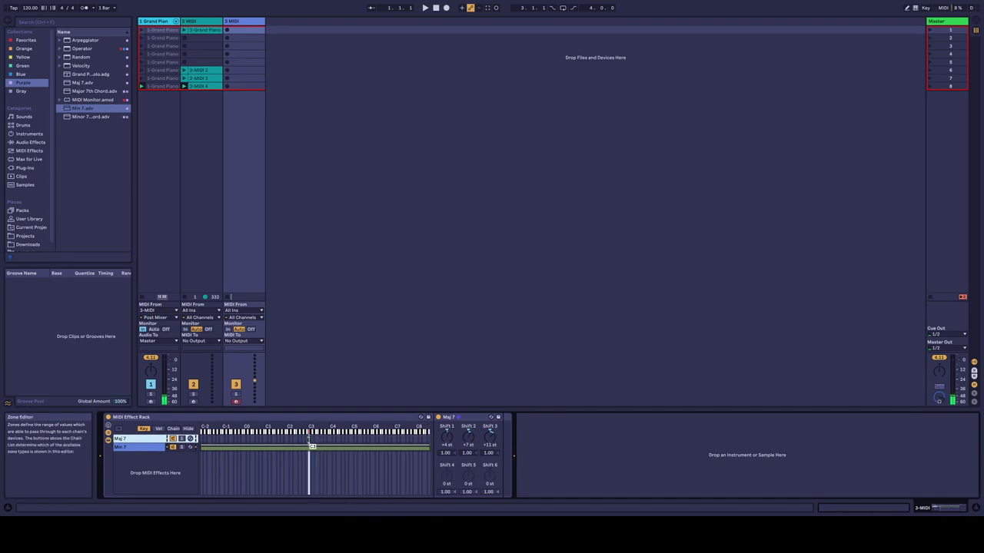
Narrow the Min 7 chain's key zone to a few notes just above C3.
left_click(204, 450)
left_click_drag(203, 452, 312, 454)
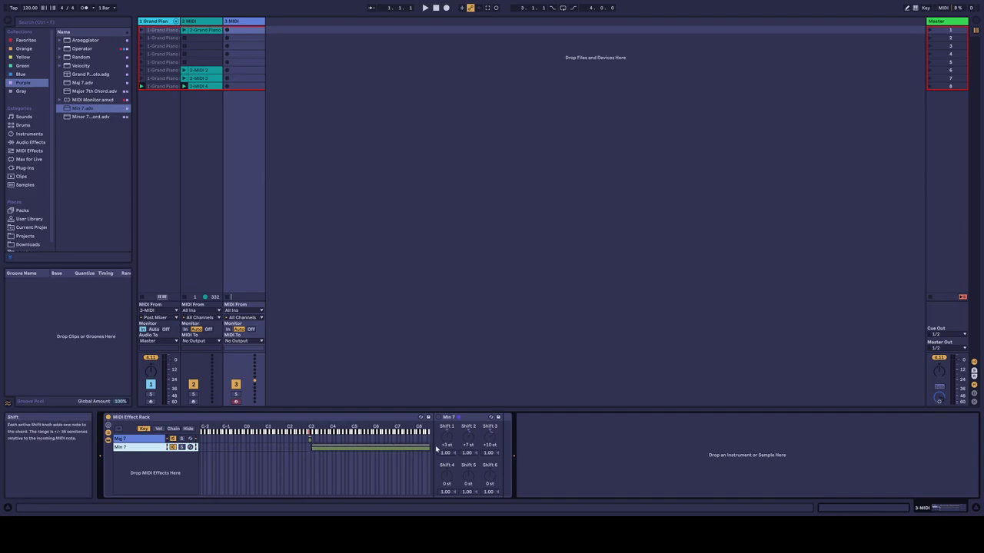
left_click_drag(429, 449, 317, 448)
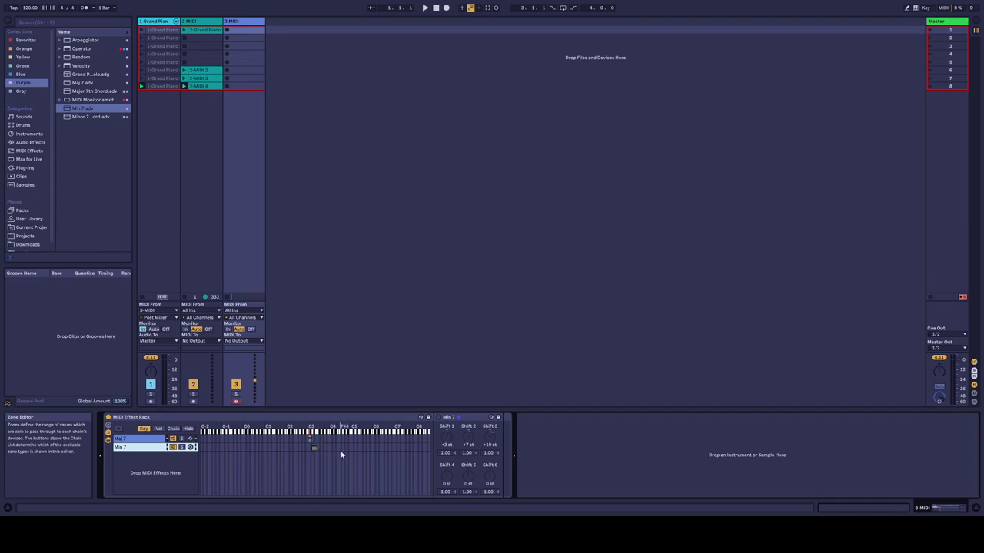
Duplicate the Maj 7 chain and shift the copy's key zone just above the Min 7 zone, reaching up to about A3.
left_click(149, 439)
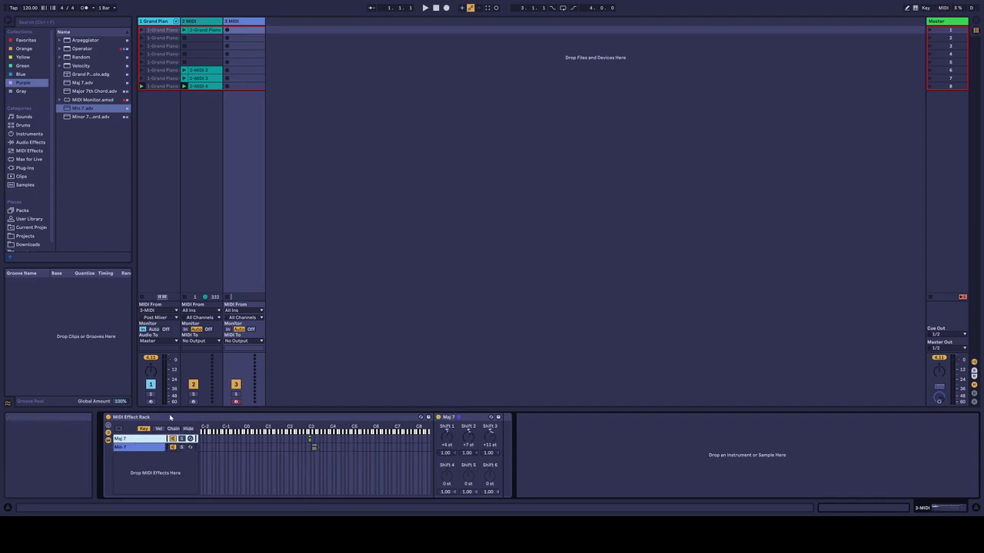
key("ctrl+d")
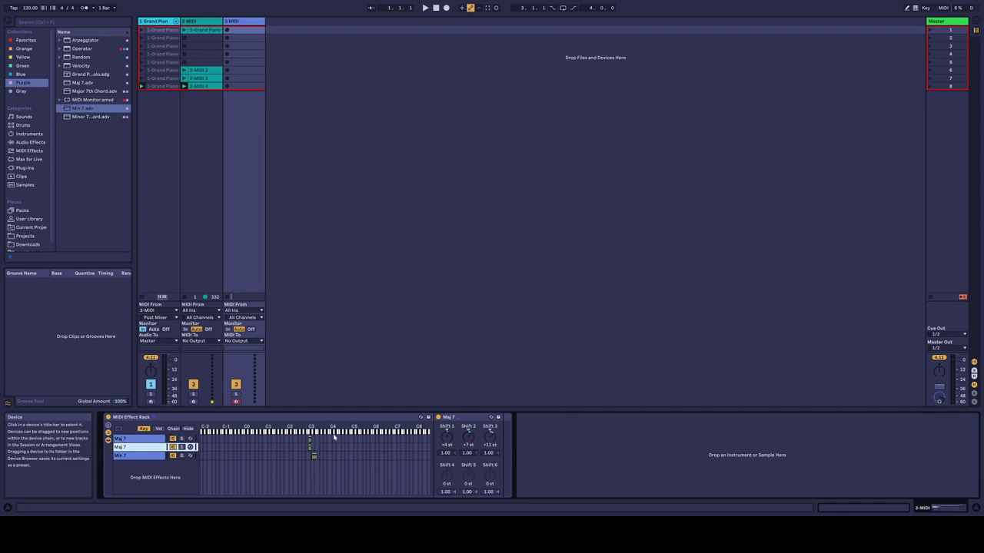
left_click_drag(310, 448, 329, 449)
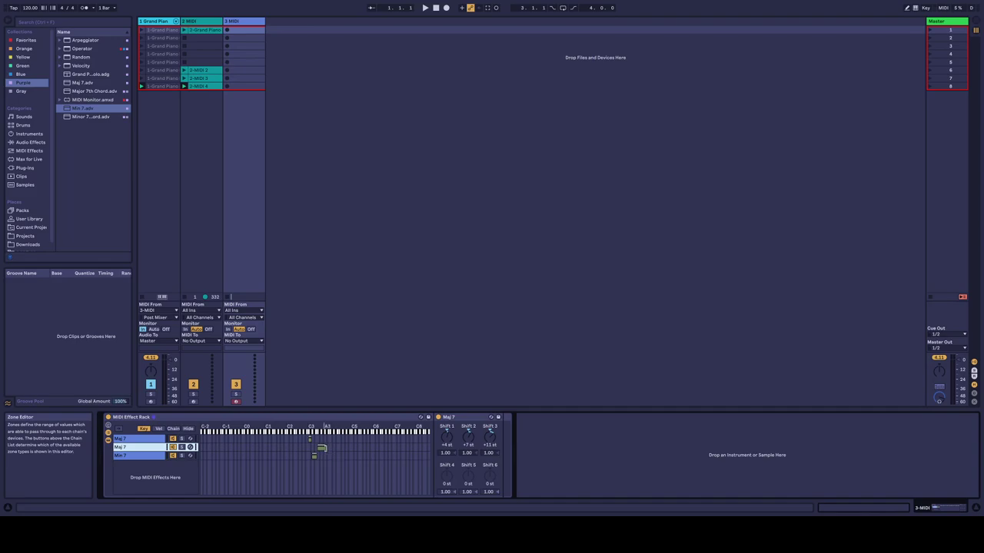
left_click(123, 456)
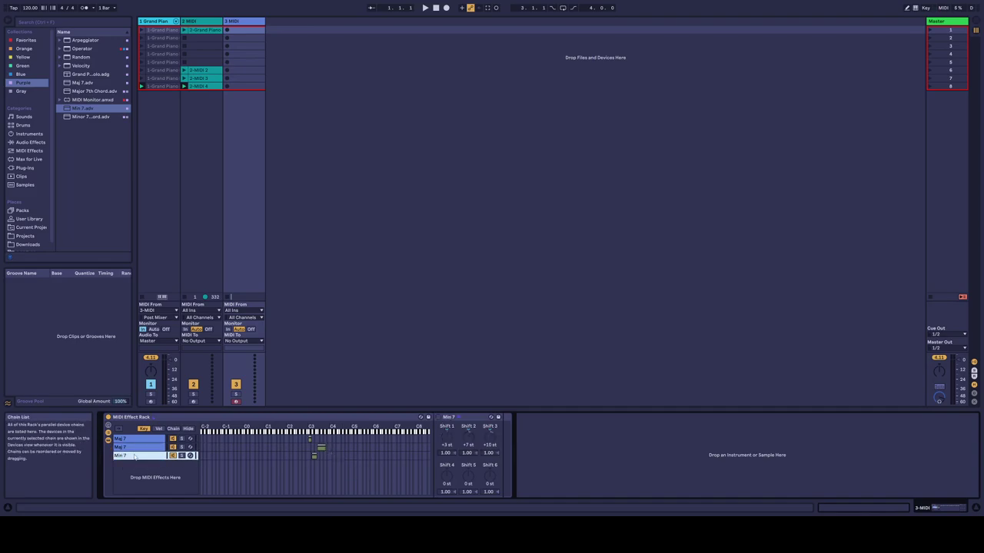
Duplicate the Min 7 chain with its key zone moved to about A#3, and shift the second Maj 7 zone slightly lower.
key("ctrl+d")
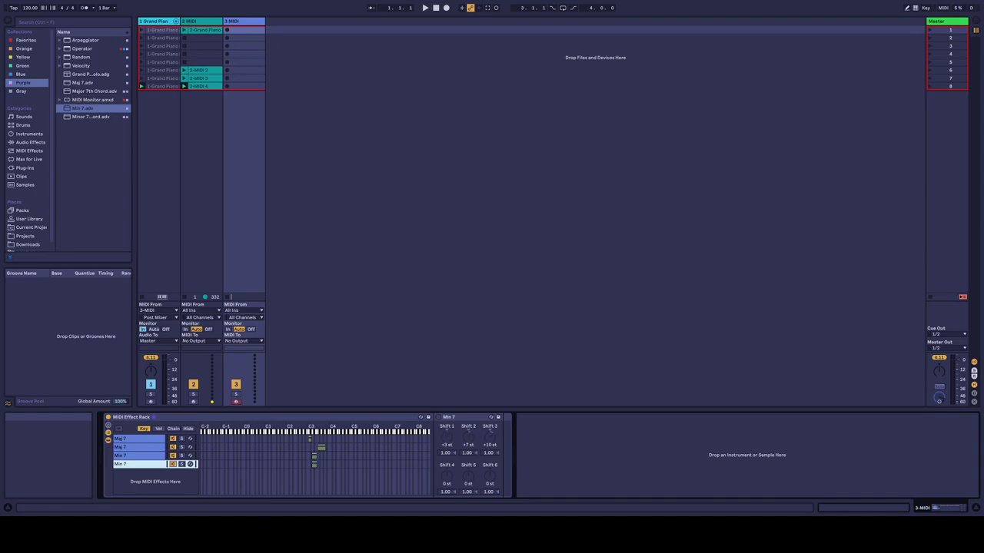
left_click_drag(316, 464, 326, 466)
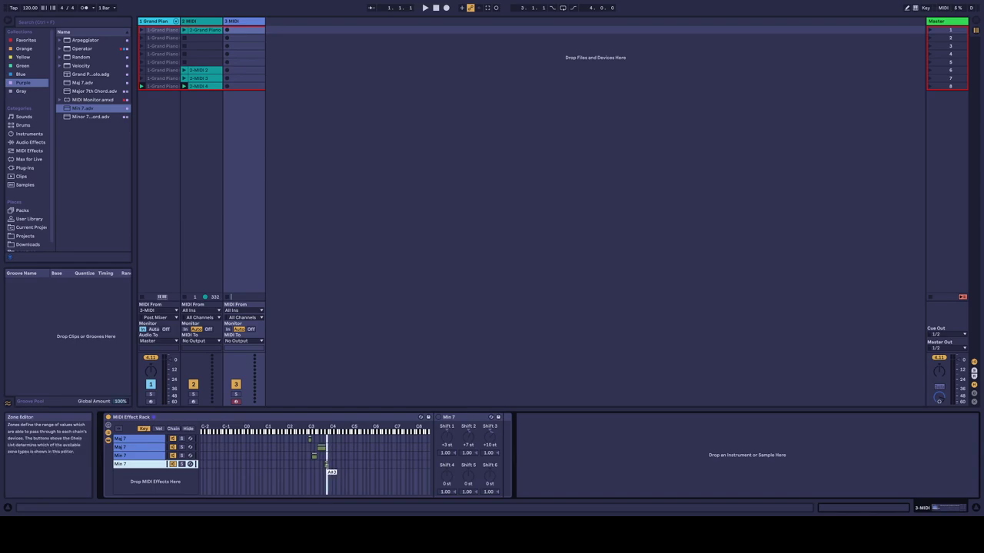
left_click(322, 449)
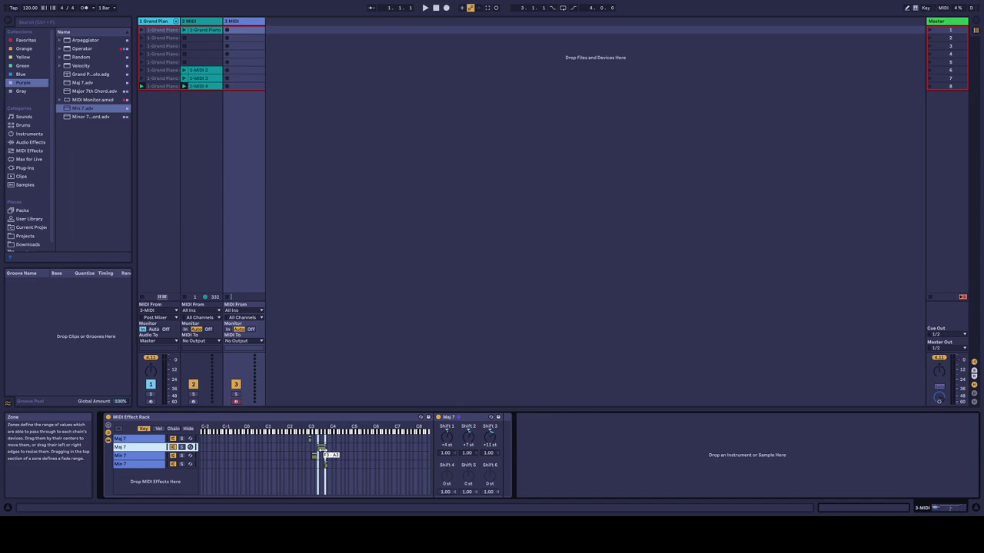
left_click_drag(321, 450, 319, 450)
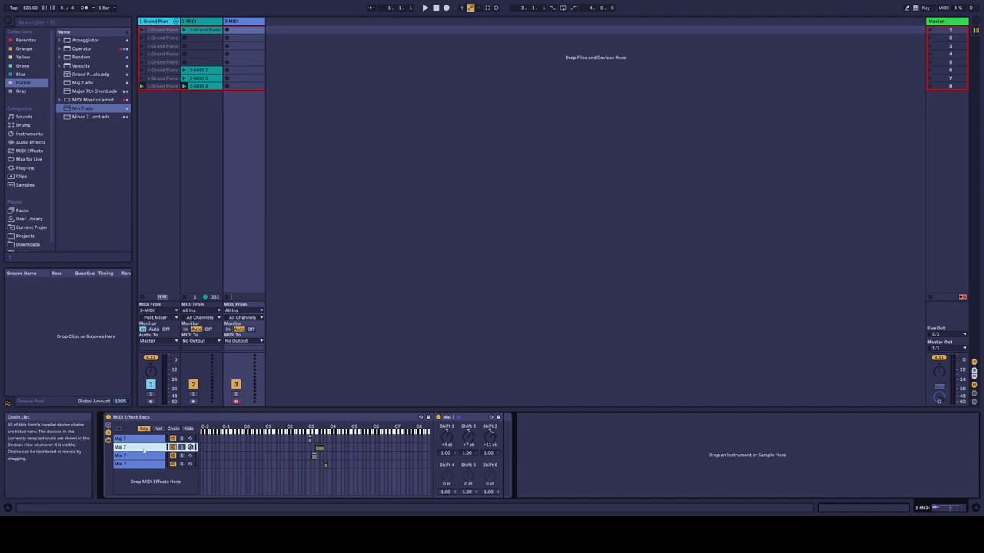
Duplicate the second Maj 7 chain with a narrow key zone just above the copied Min 7 zone, and extend the first Maj 7 zone slightly below C3.
key("ctrl+d")
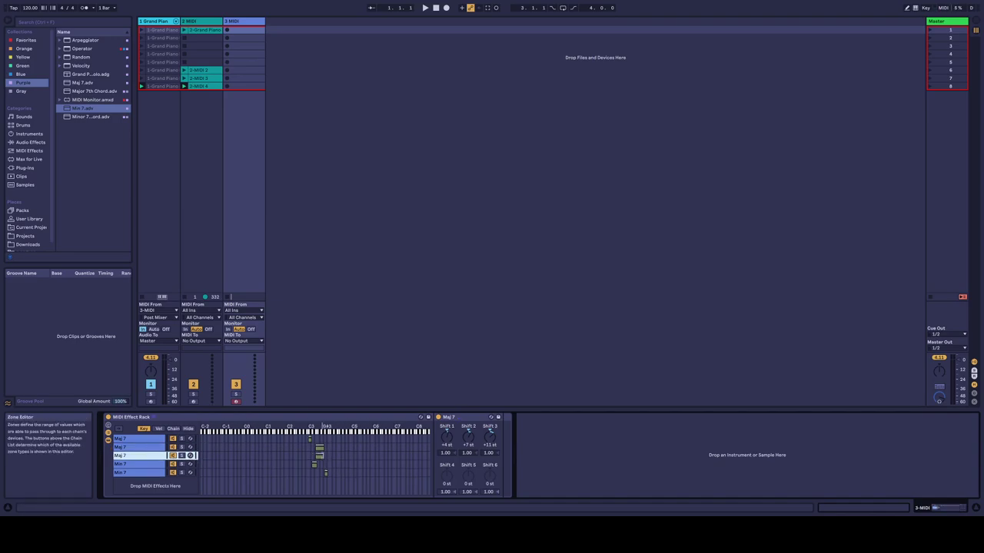
left_click_drag(325, 456, 476, 453)
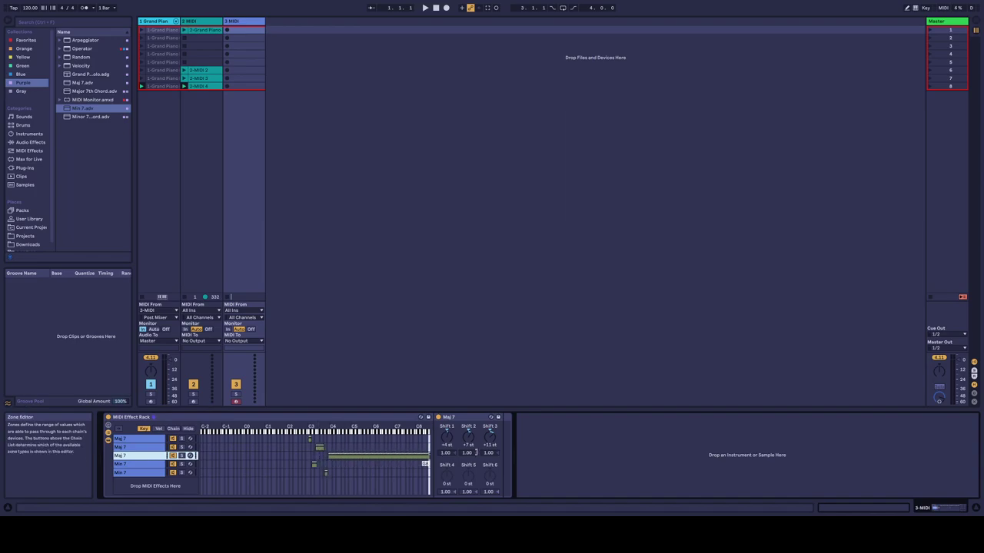
left_click_drag(308, 439, 201, 439)
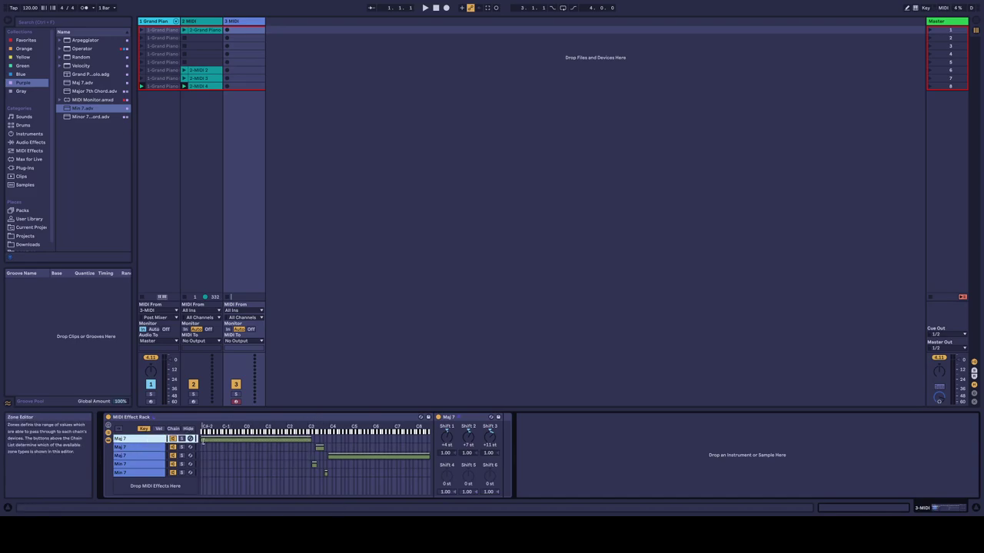
left_click_drag(202, 440, 310, 445)
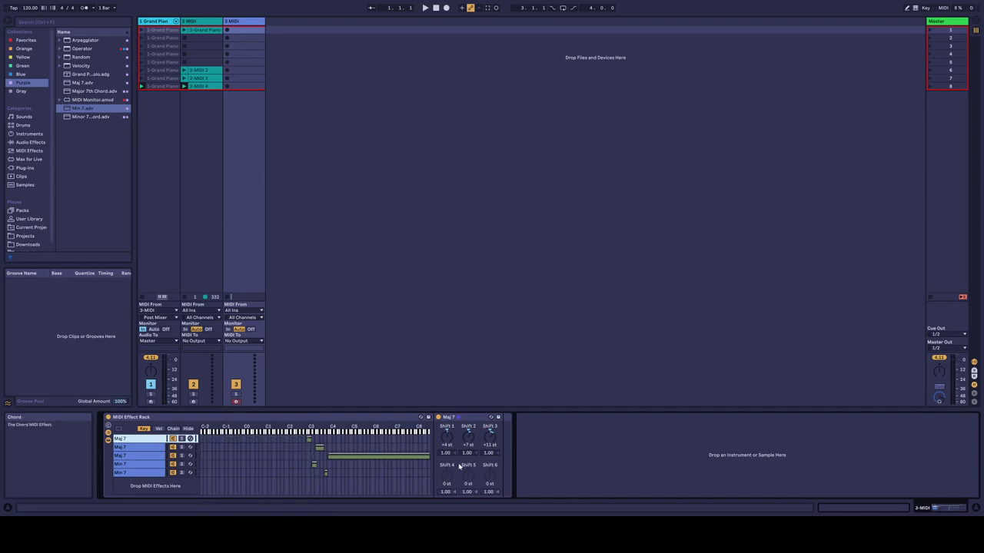
left_click_drag(430, 457, 333, 464)
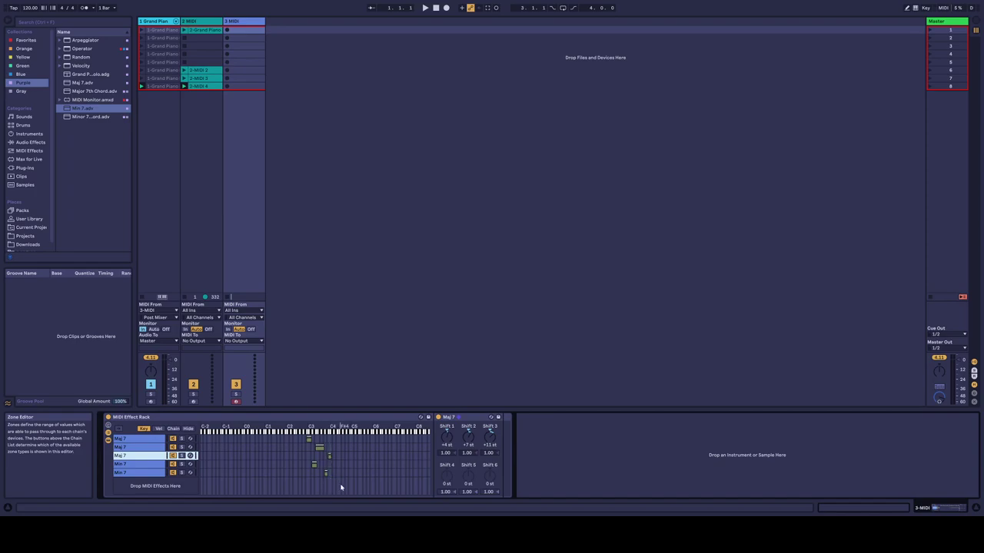
Duplicate all five Maj 7 and Min 7 chains in the rack together.
left_click(129, 438)
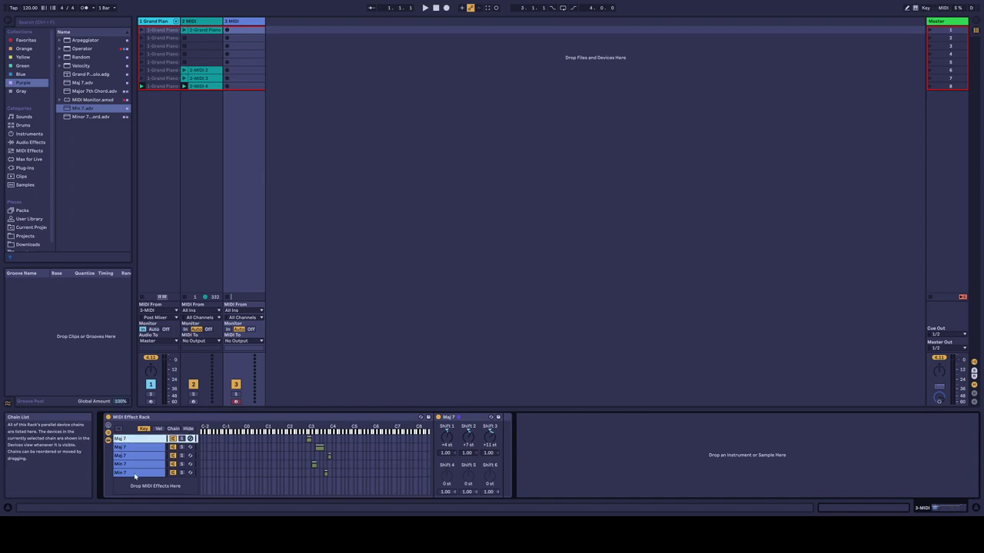
left_click(135, 473, "shift")
key("ctrl+d")
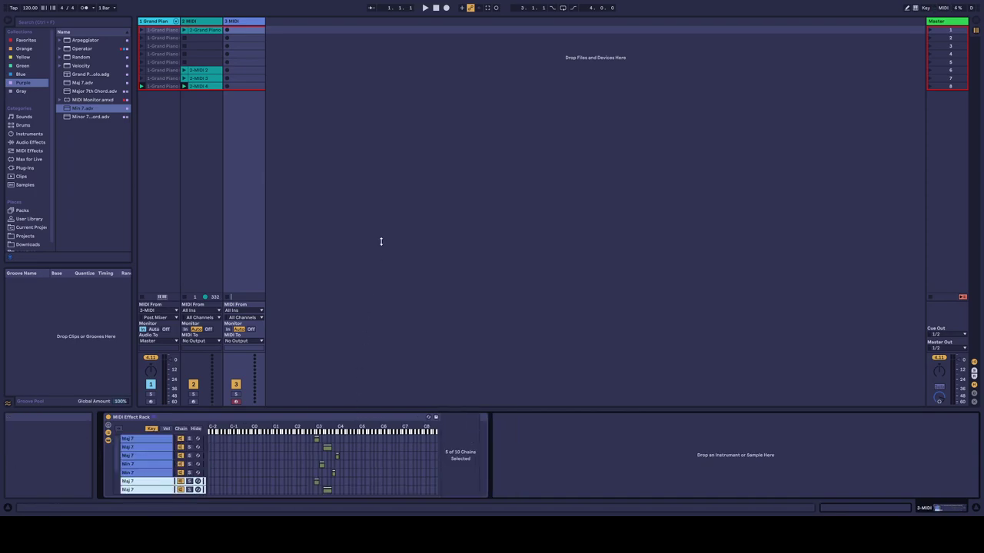
scroll(402, 467, "down", 4)
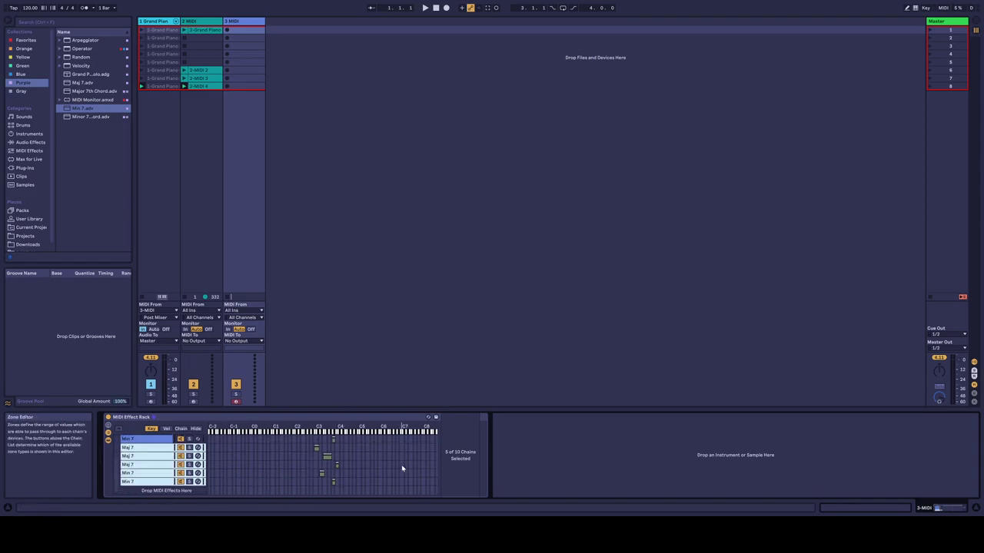
Shift the key zones of the five duplicated chains up together by about an octave, starting around C4.
left_click(302, 450)
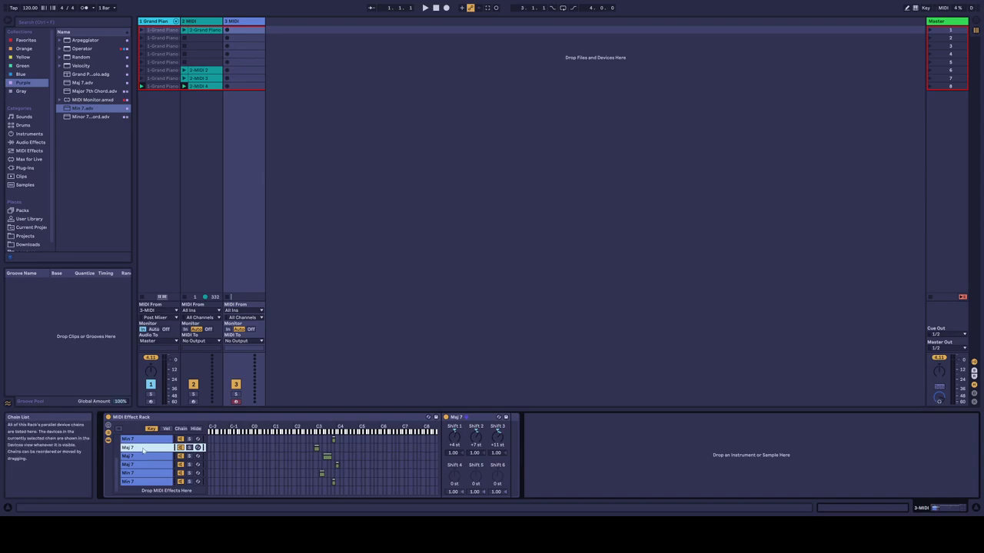
left_click(143, 482, "shift")
left_click_drag(316, 449, 337, 454)
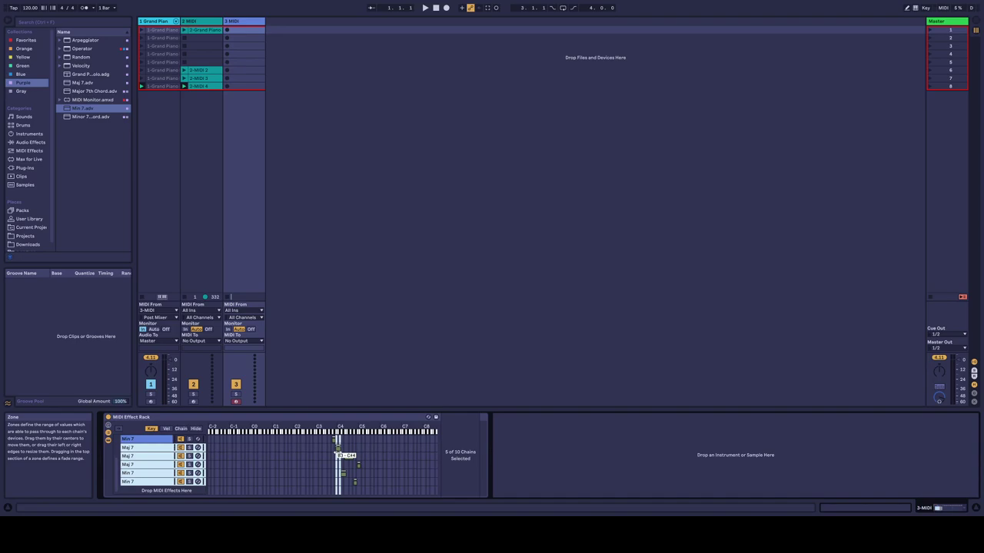
left_click_drag(338, 453, 341, 455)
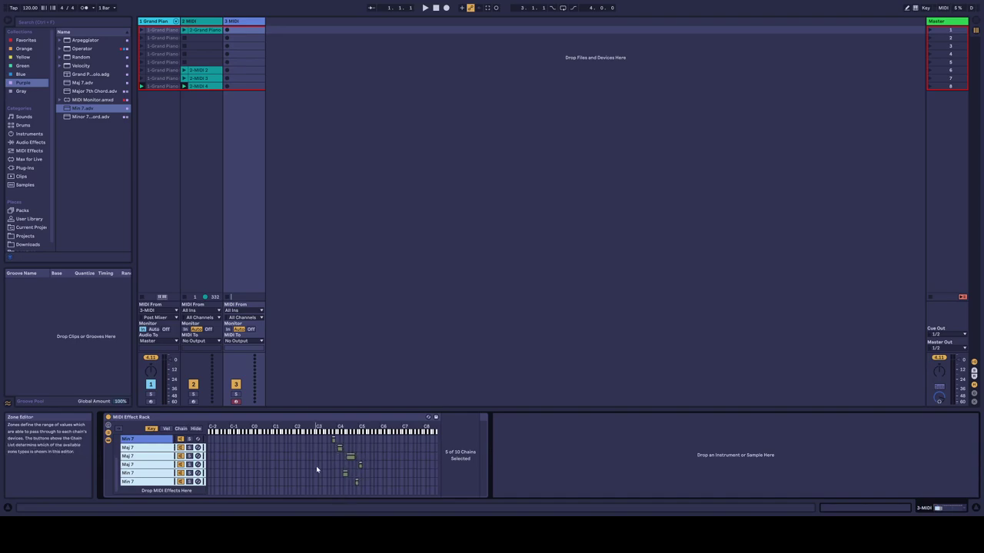
Delete the first duplicated Maj 7 chain, whose key zone sits around C4.
left_click(133, 449)
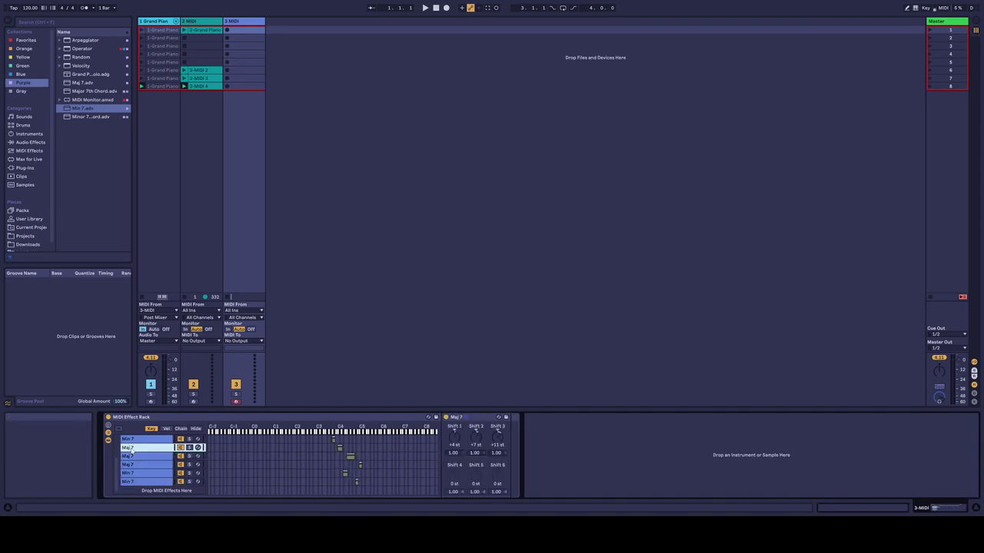
left_click(349, 458)
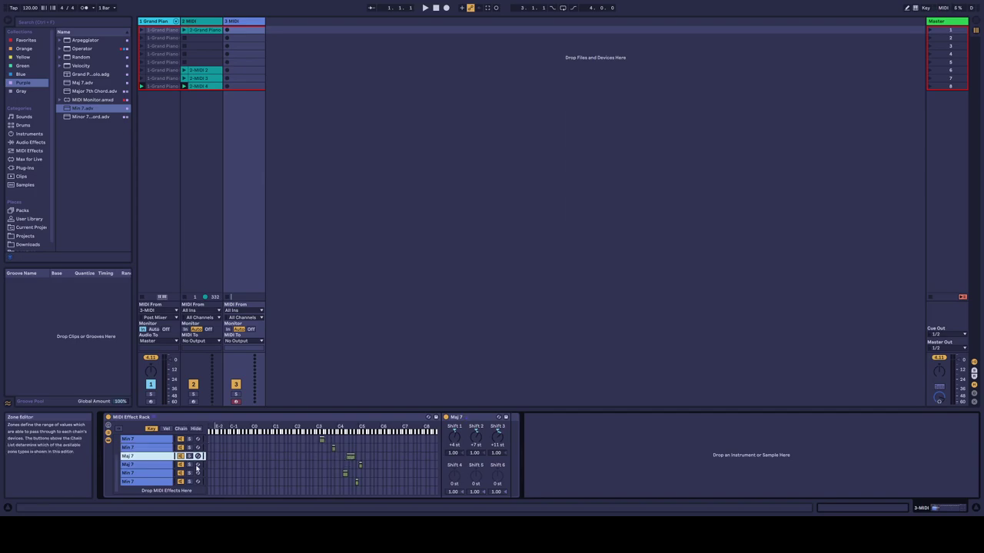
left_click(136, 475)
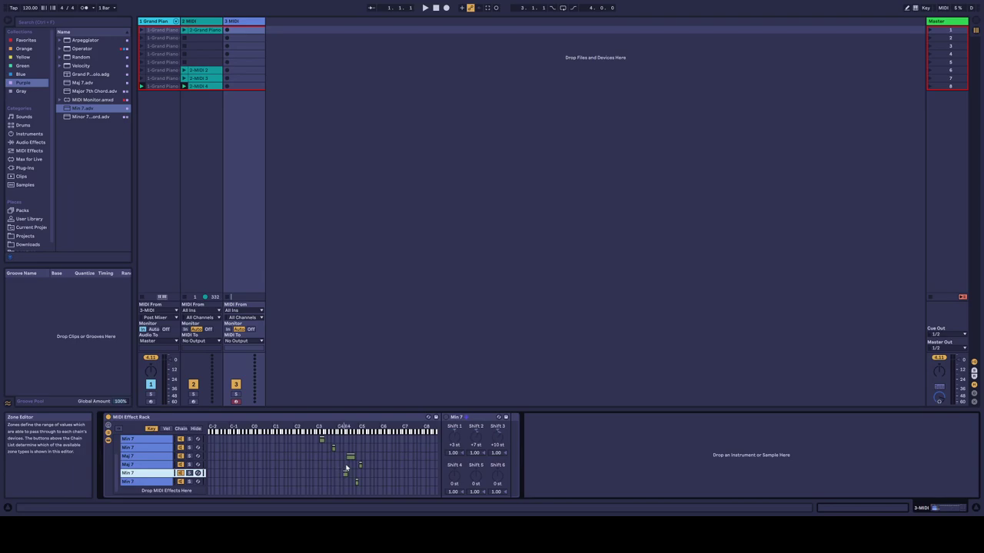
left_click(152, 457)
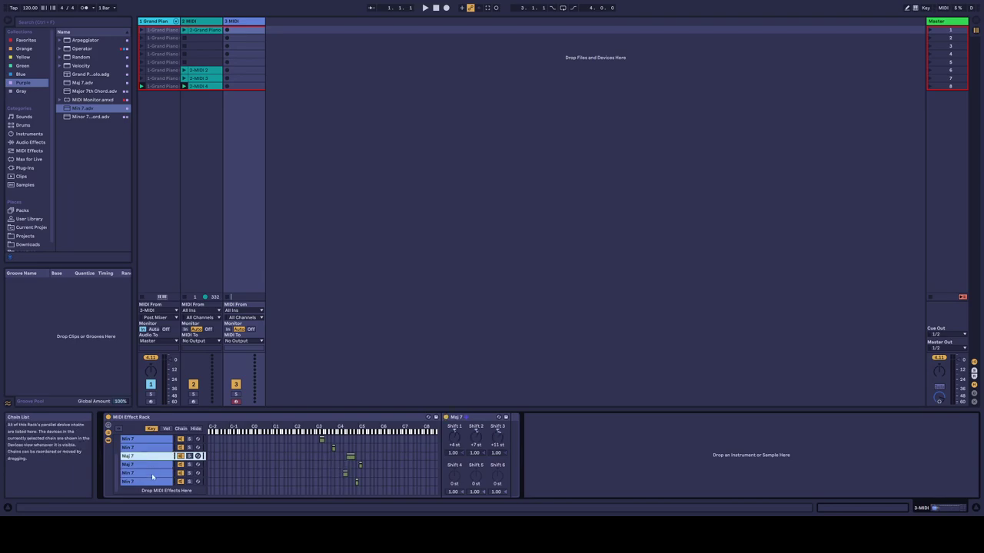
left_click(152, 482, "shift")
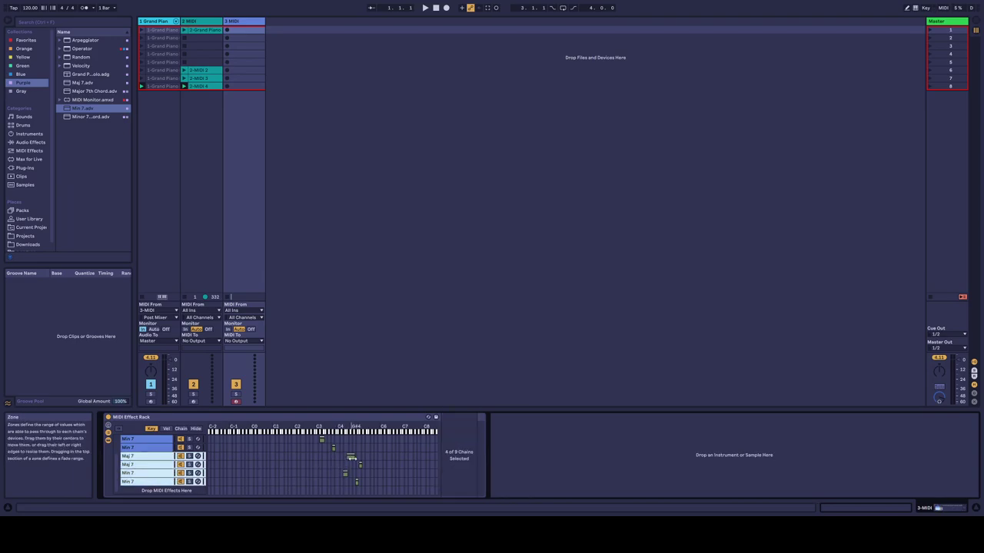
left_click_drag(348, 456, 345, 458)
left_click_drag(345, 457, 352, 457)
Widen the second Min 7 chain's key zone up to about C4 and shift the four duplicated chains' zones slightly lower.
left_click(338, 449)
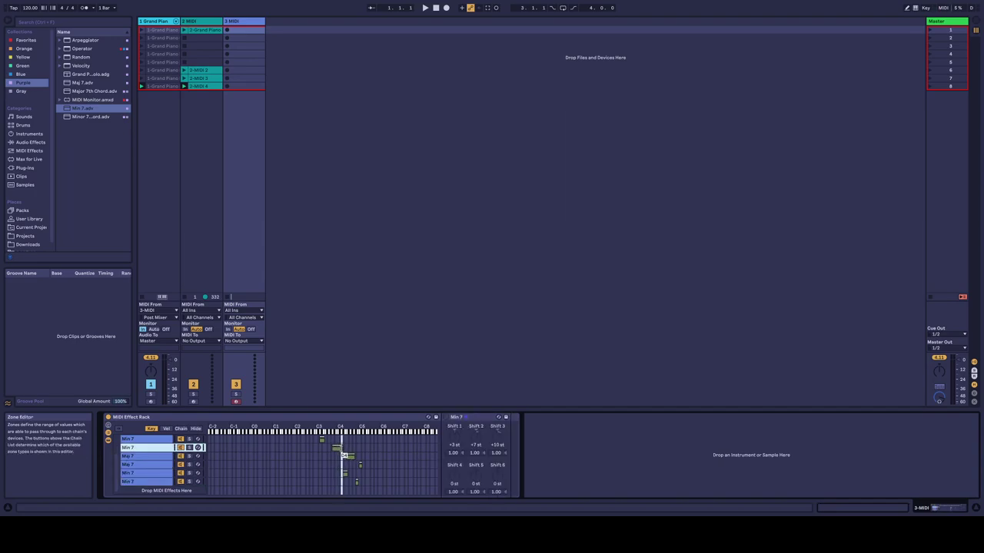
left_click_drag(342, 453, 340, 455)
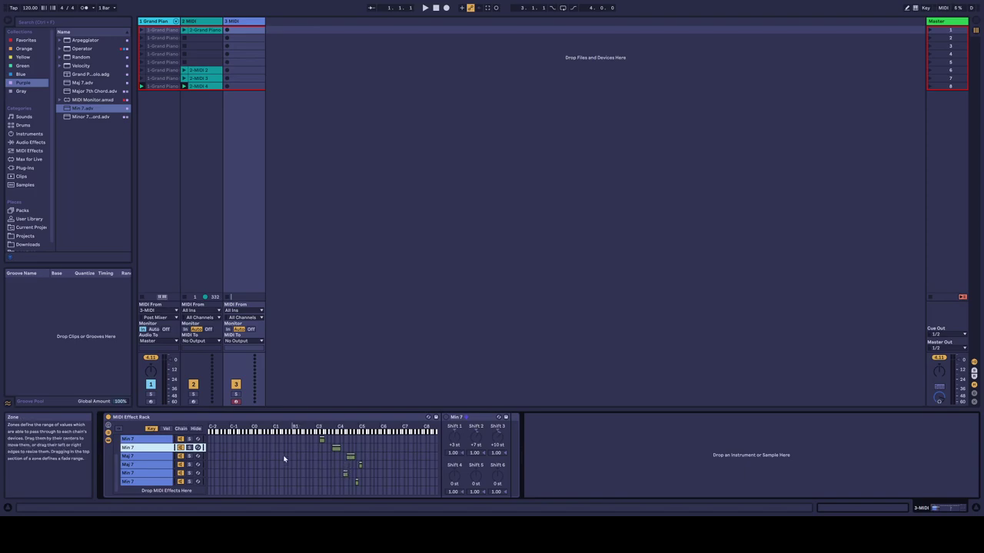
left_click(132, 459)
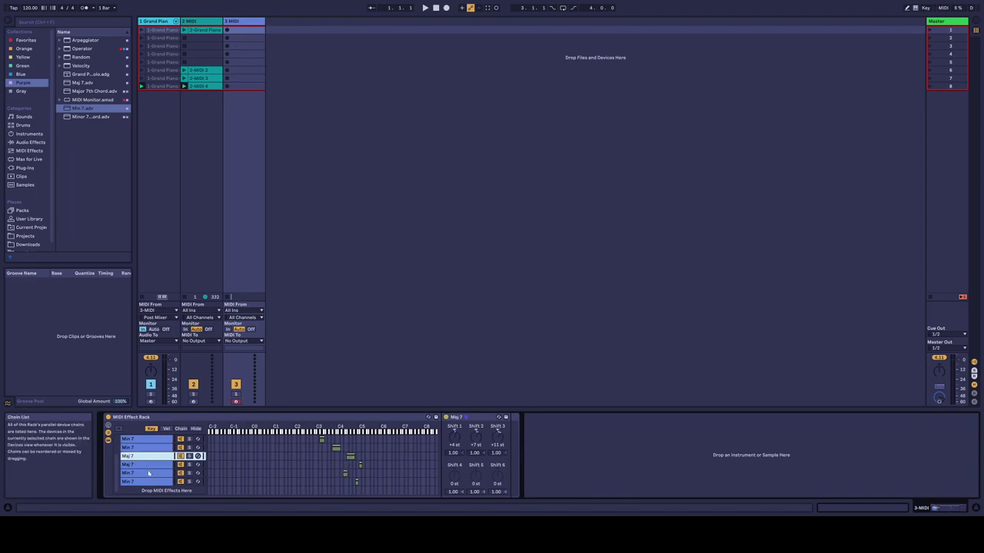
left_click(146, 484, "shift")
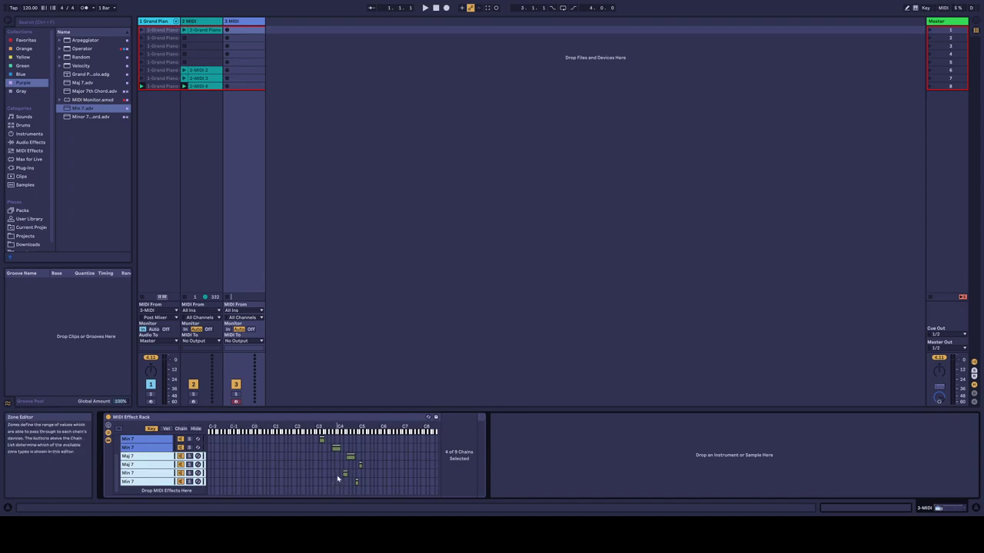
left_click_drag(344, 475, 340, 476)
Extend only the highest Maj 7 chain's key zone to the top of the keyboard, and the first Maj 7 zone down to C-2.
left_click_drag(359, 465, 490, 469)
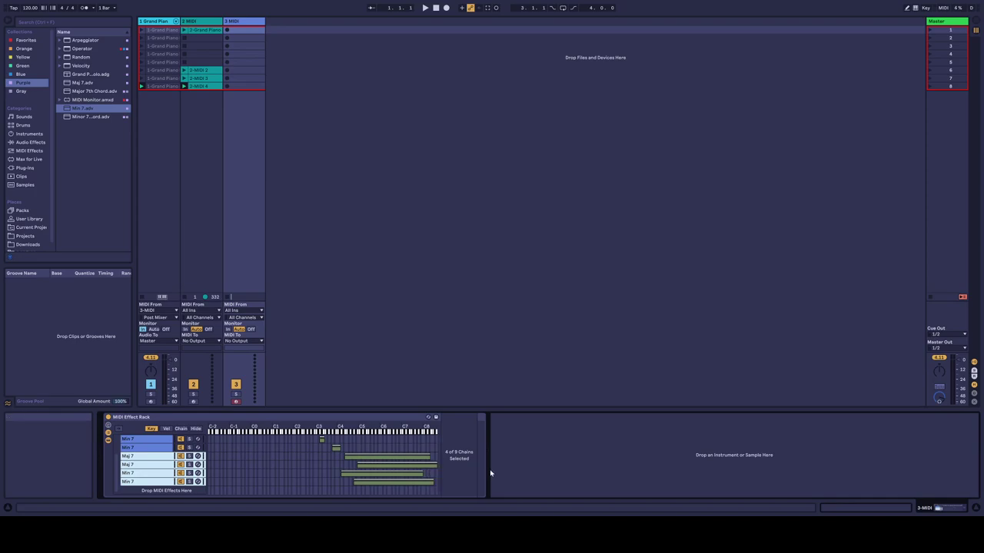
key("ctrl+z")
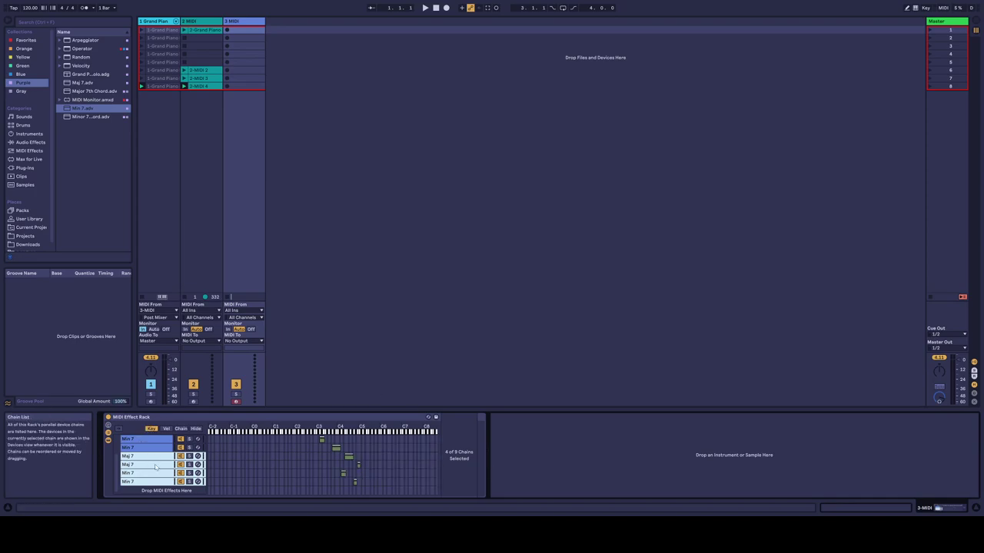
left_click(156, 465)
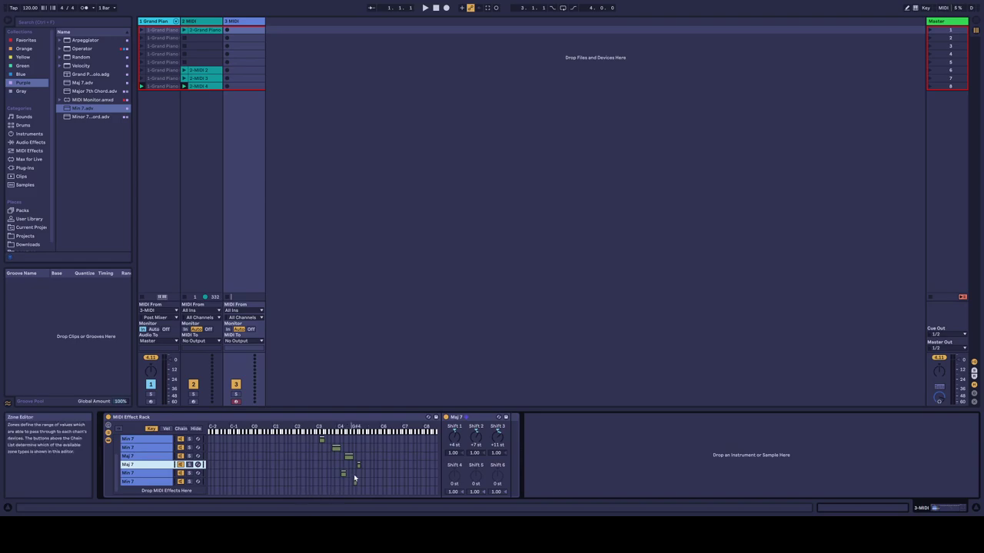
left_click_drag(358, 464, 437, 464)
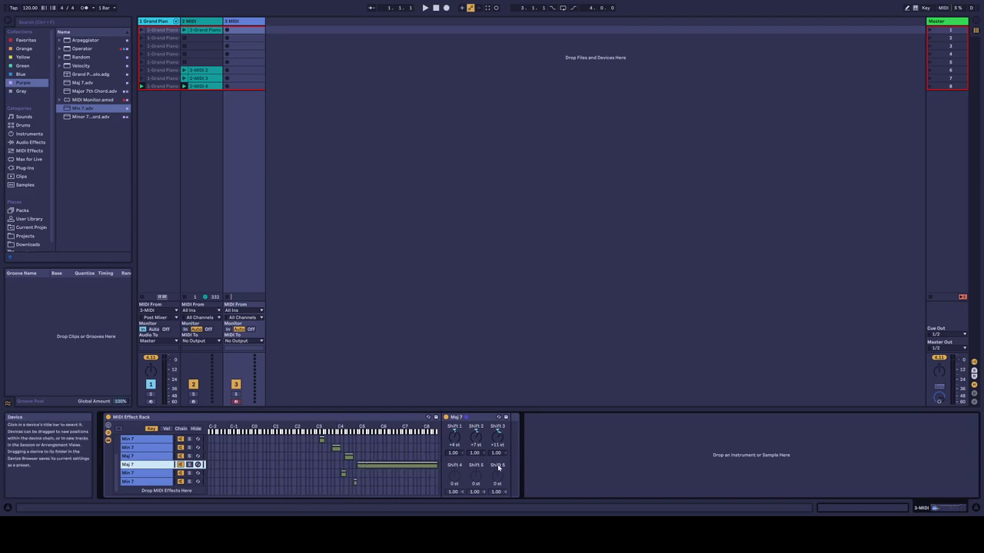
key("ctrl+d")
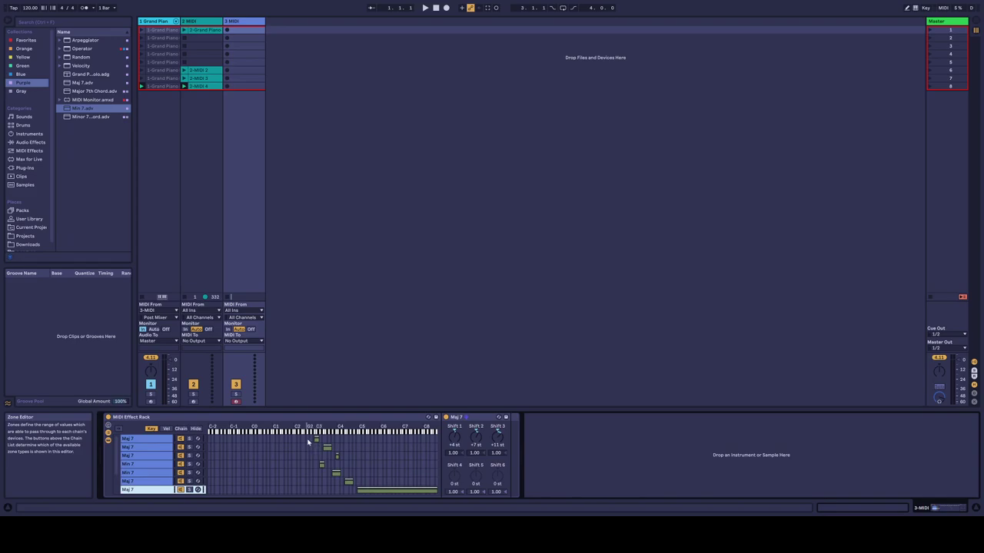
left_click_drag(315, 439, 209, 440)
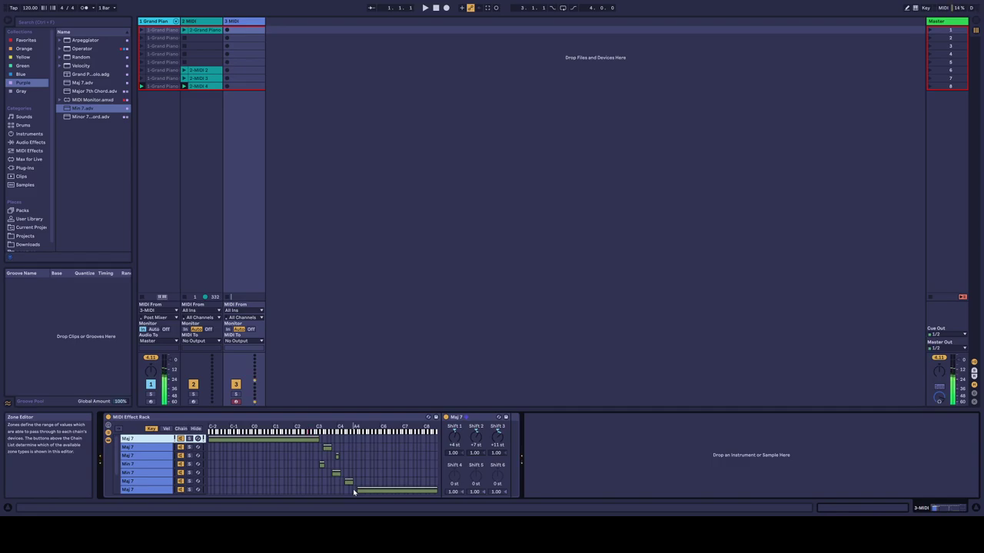
Add a MIDI Monitor before the MIDI Effect Rack and another one after it.
left_click_drag(92, 100, 113, 458)
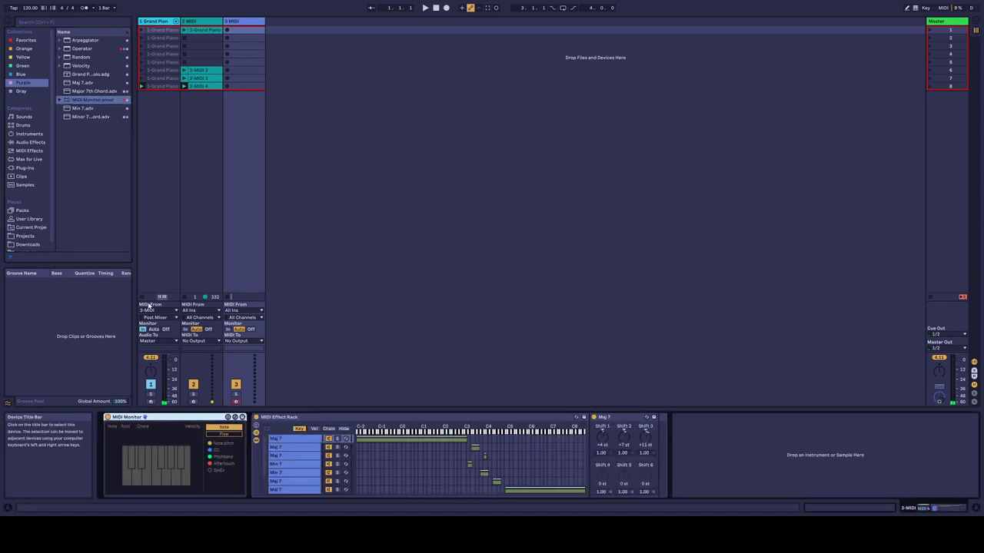
left_click_drag(89, 104, 713, 433)
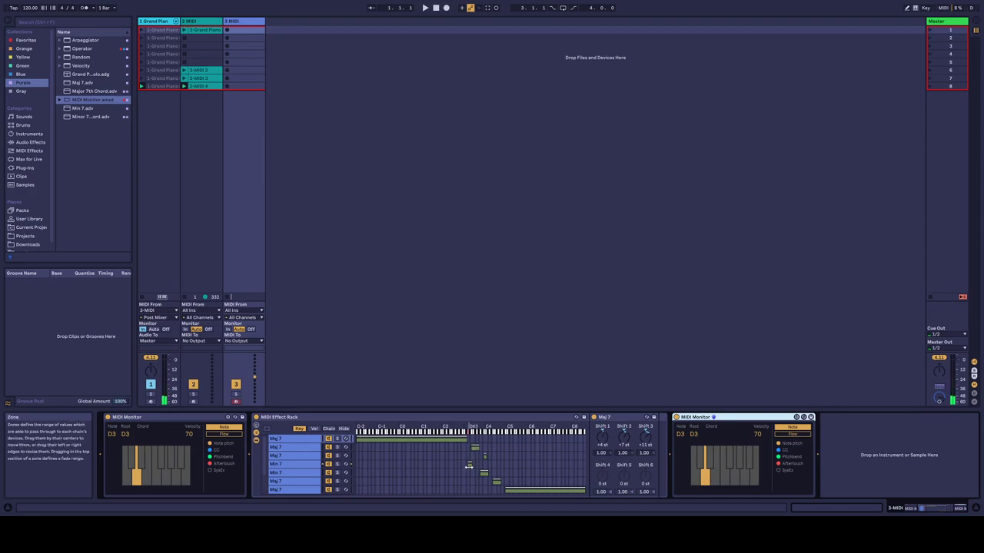
Inspect the chord shift settings of the two Min 7 chains and the following Maj 7 chain.
left_click(292, 465)
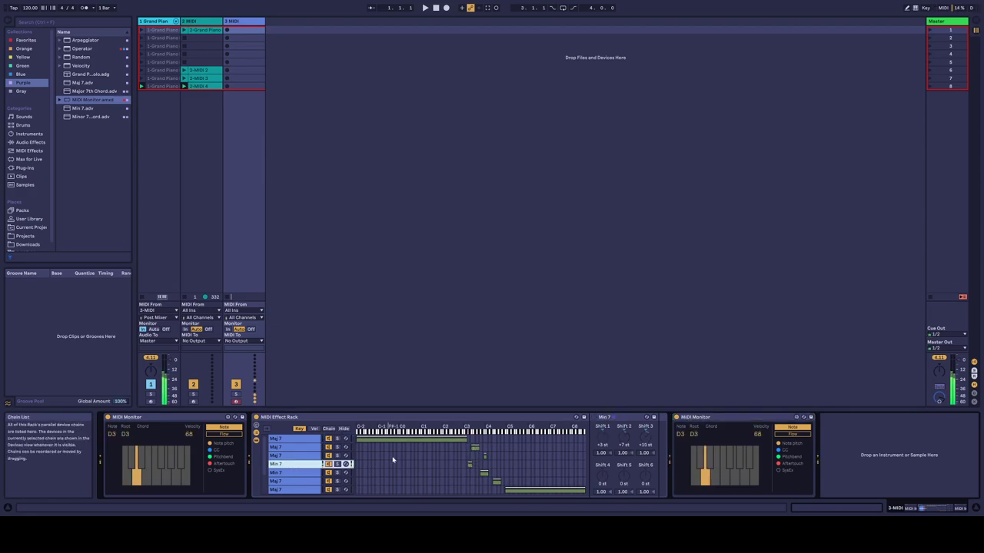
left_click(292, 473)
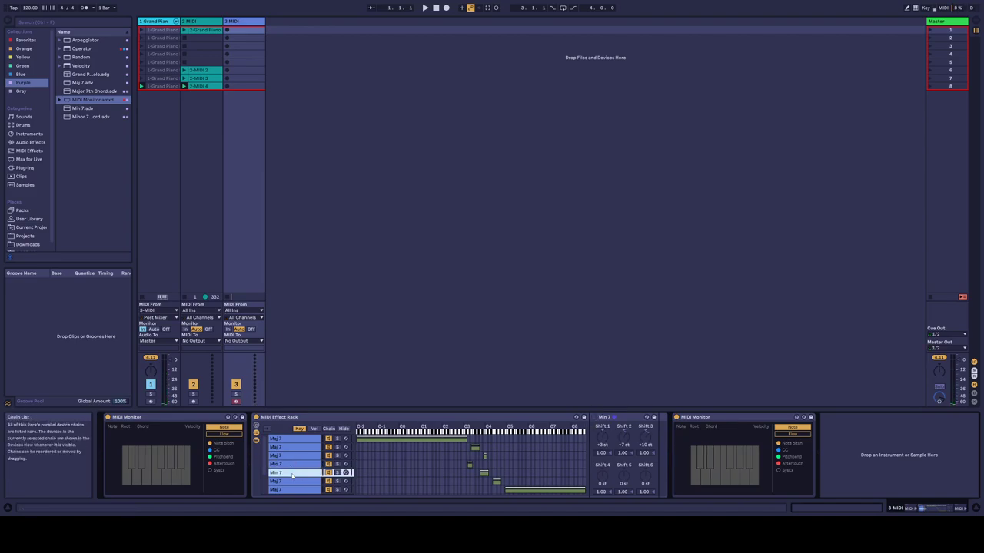
left_click(595, 418)
left_click(306, 482)
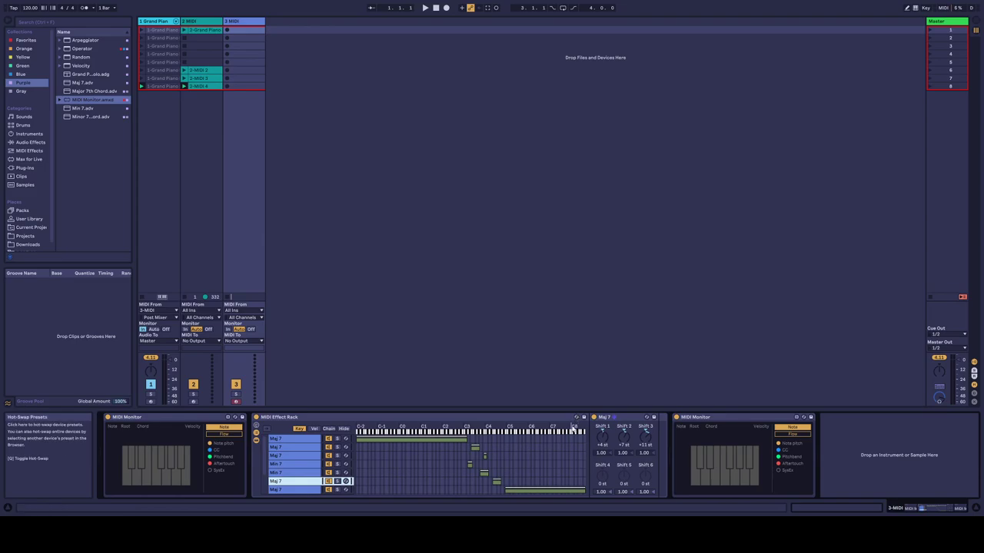
Inspect the chord shift settings of the highest Maj 7 chain and the last two Min 7 chains.
left_click(300, 490)
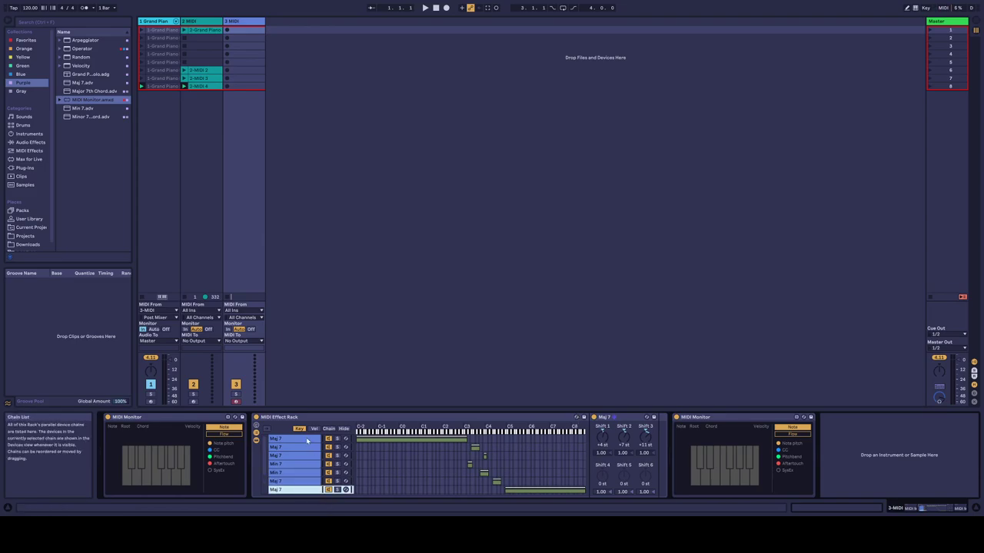
scroll(307, 441, "down", 3)
left_click(297, 473)
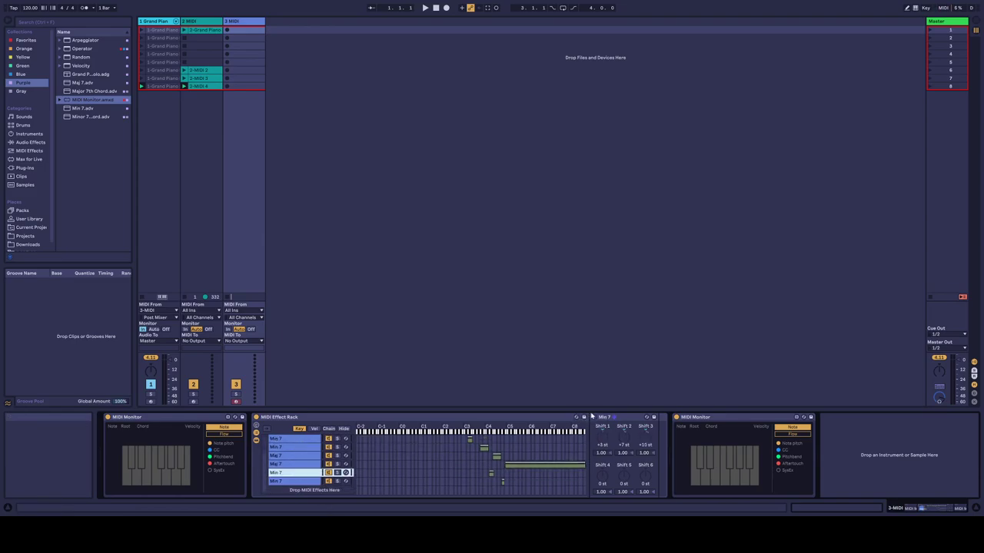
left_click(279, 483)
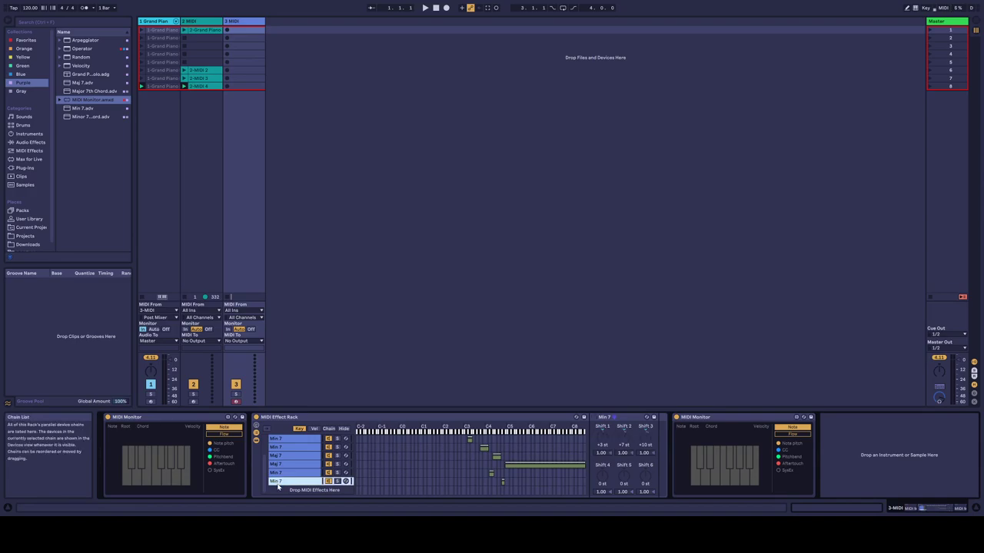
left_click(594, 418)
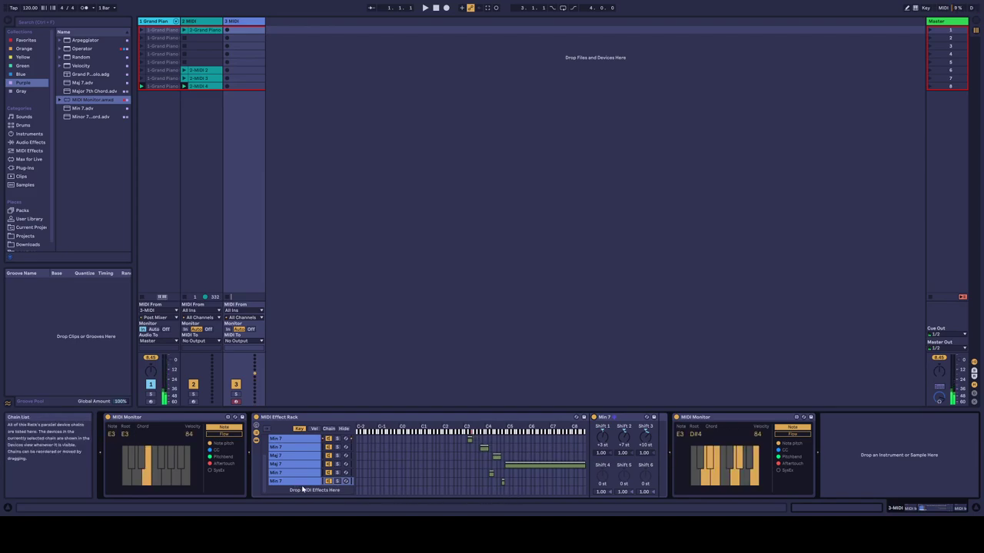
scroll(304, 489, "up", 3)
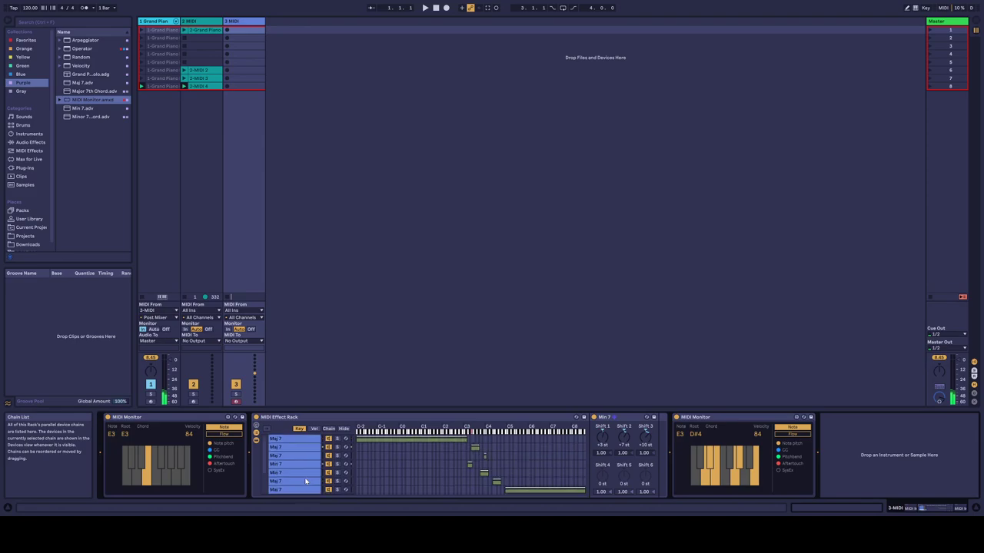
Raise the second Maj 7 chain's lower key limit slightly and narrow the second Min 7 chain's zone to remove overlaps with neighbouring chains.
left_click(474, 450)
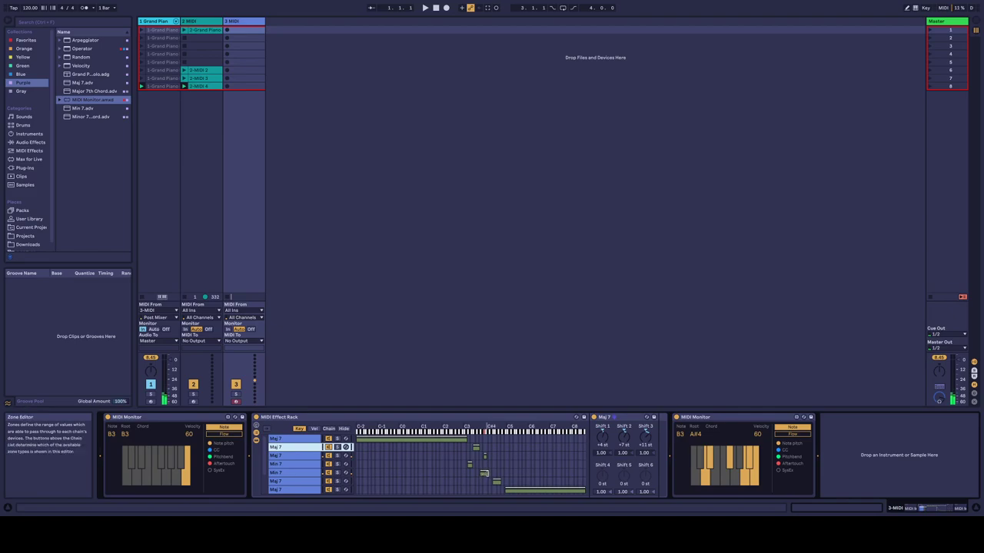
left_click(485, 475)
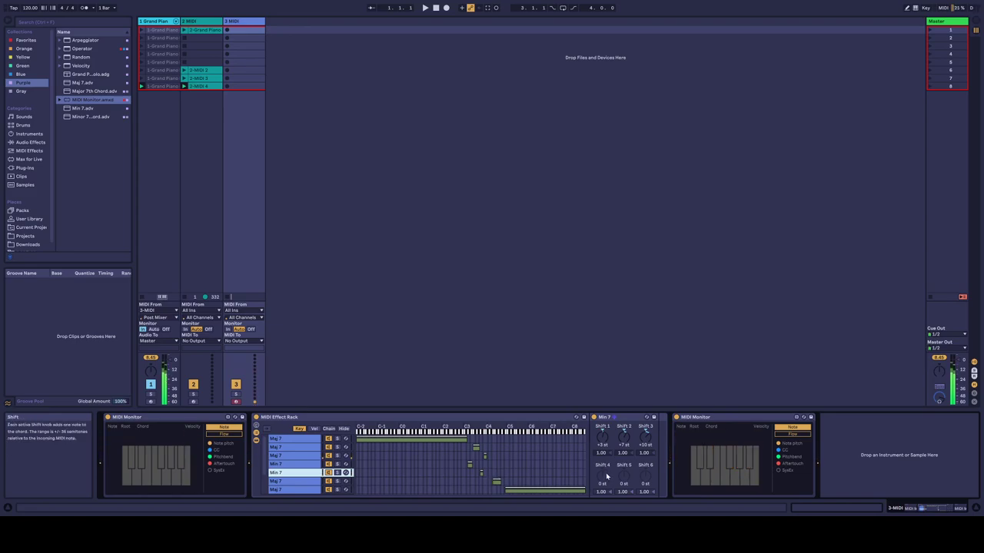
scroll(572, 443, "down", 3)
scroll(572, 443, "up", 1)
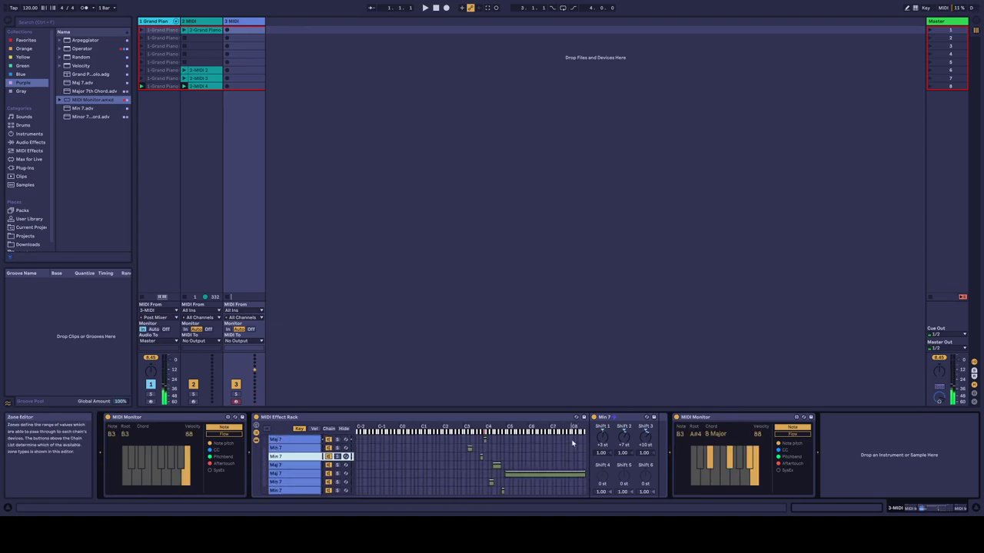
scroll(494, 486, "up", 3)
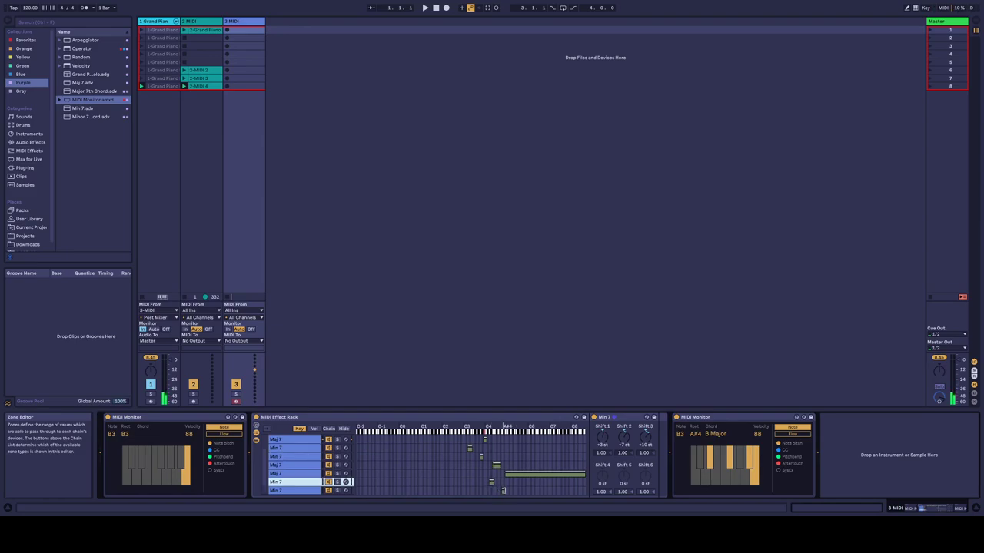
scroll(453, 480, "up", 3)
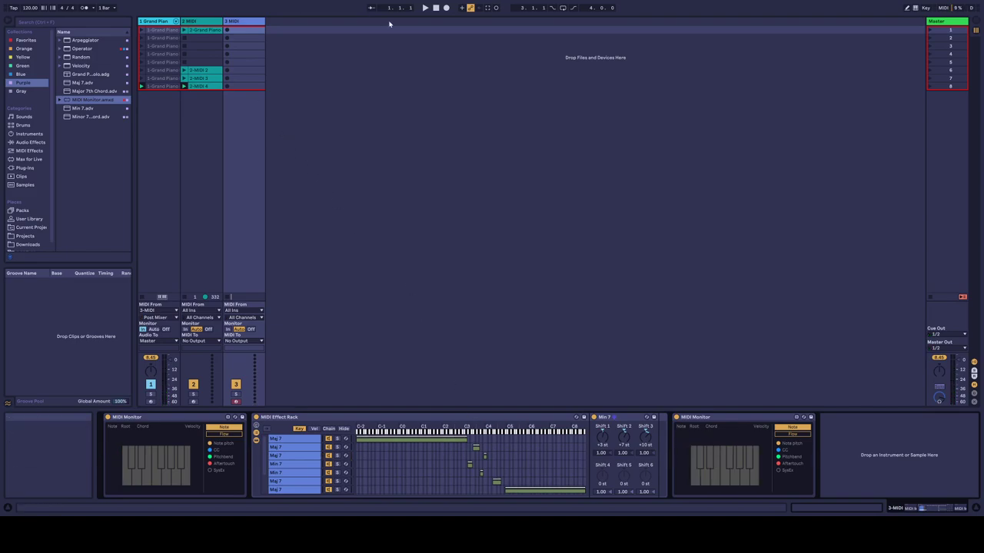
Stop the clips on track 2 and the Grand Piano track, and arm the Grand Piano track for recording.
left_click(186, 297)
left_click(143, 298)
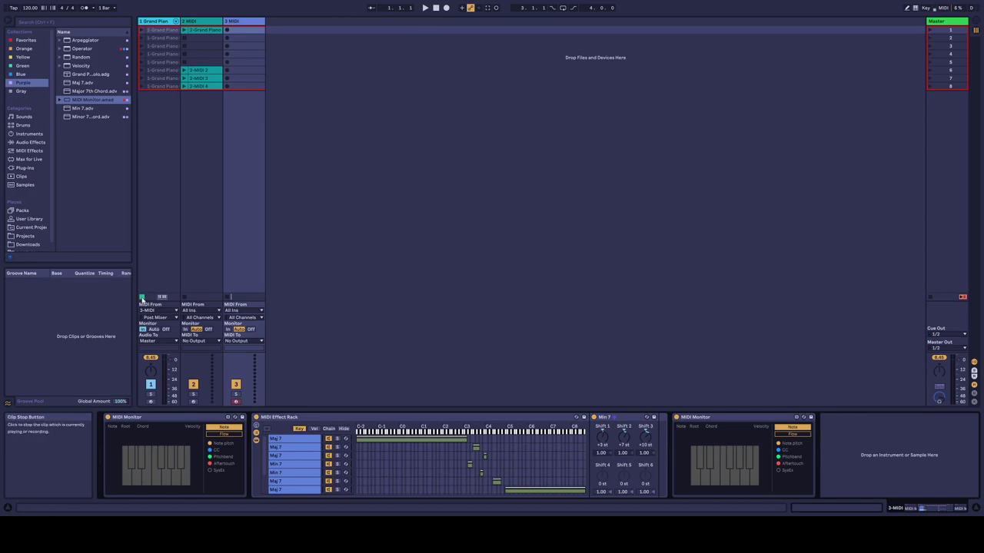
left_click(153, 401)
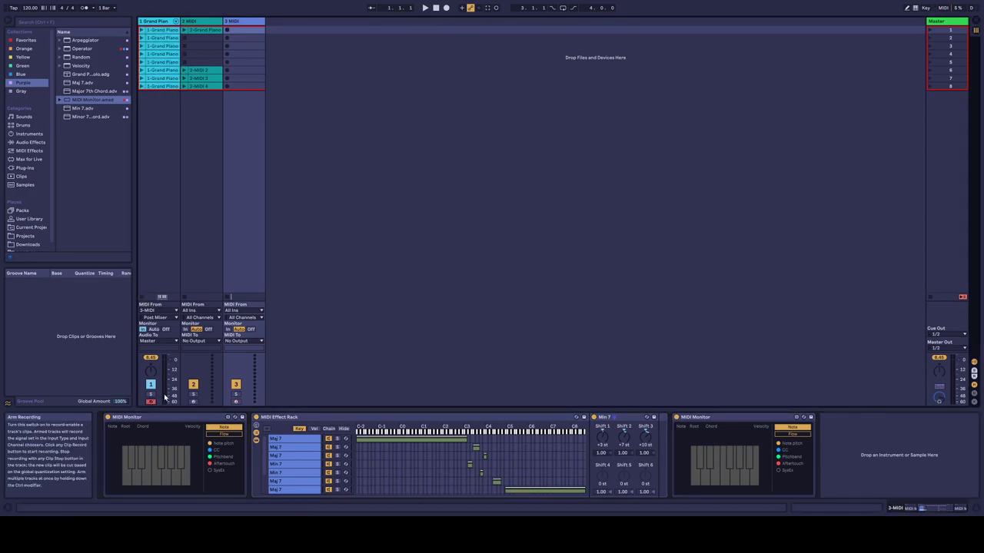
Add a ninth scene and record a take into it on track 3, armed together with the Grand Piano track.
left_click(237, 86)
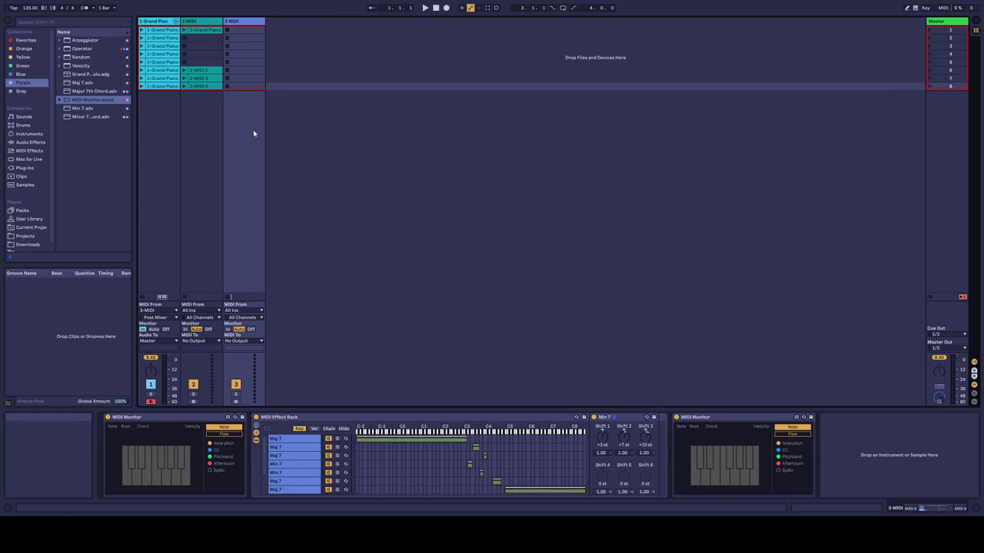
key("ctrl+i")
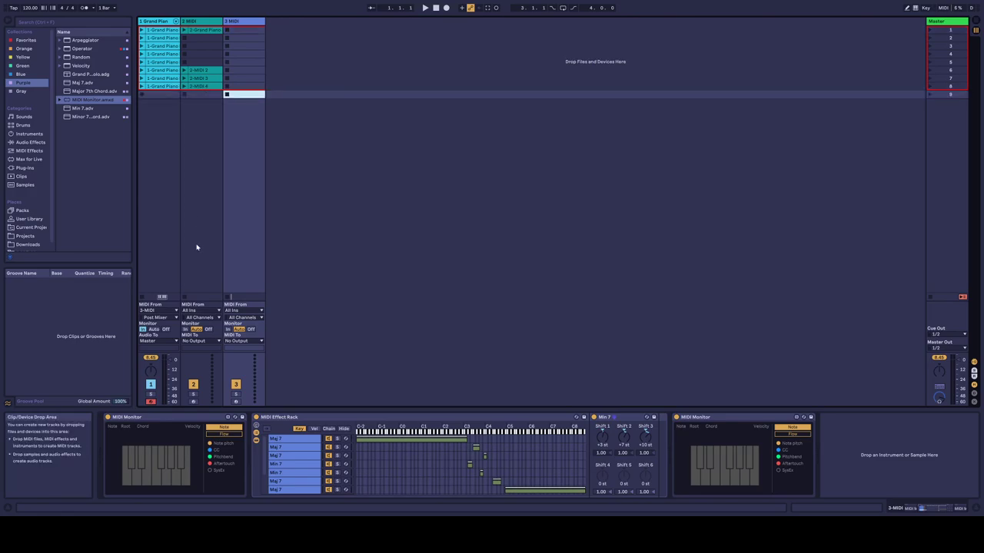
left_click(236, 402)
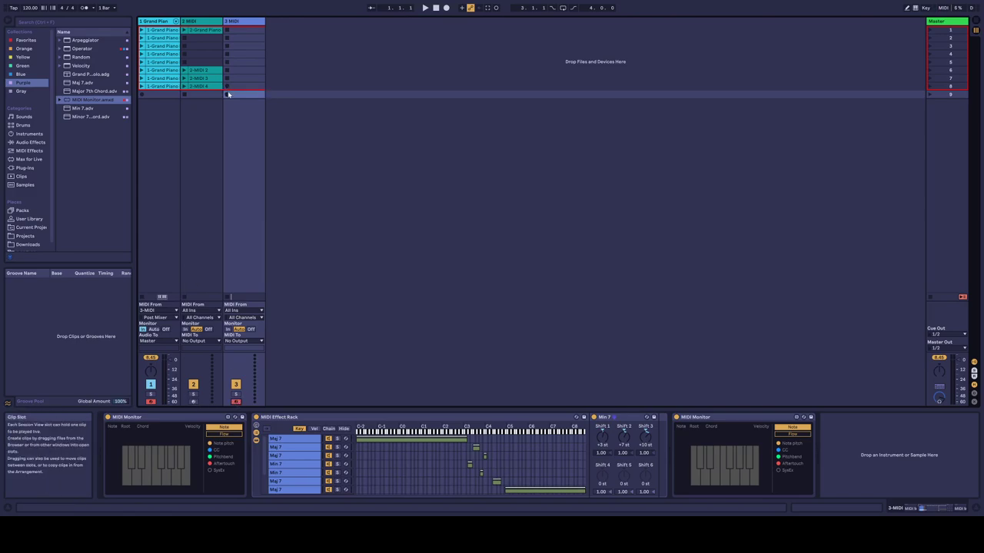
left_click(227, 95)
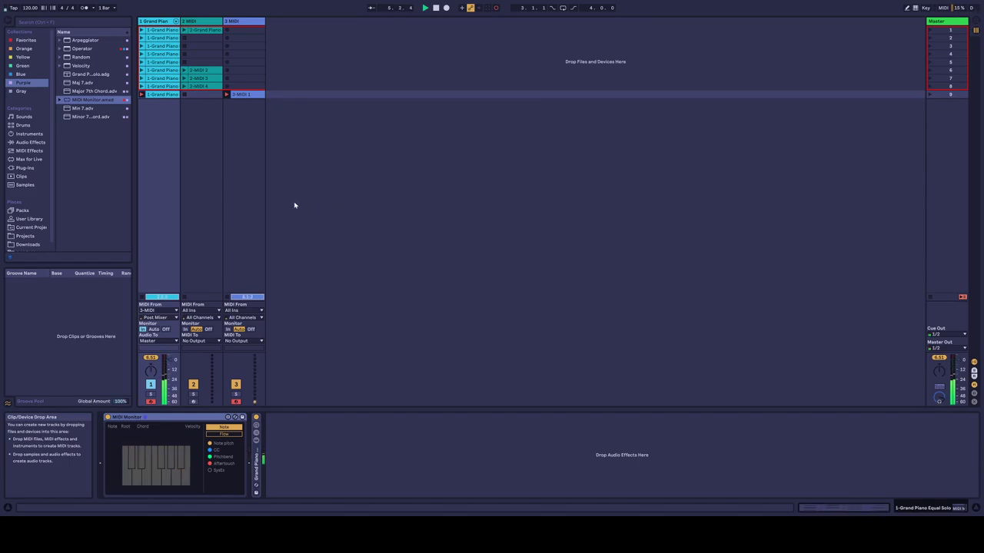
key("space")
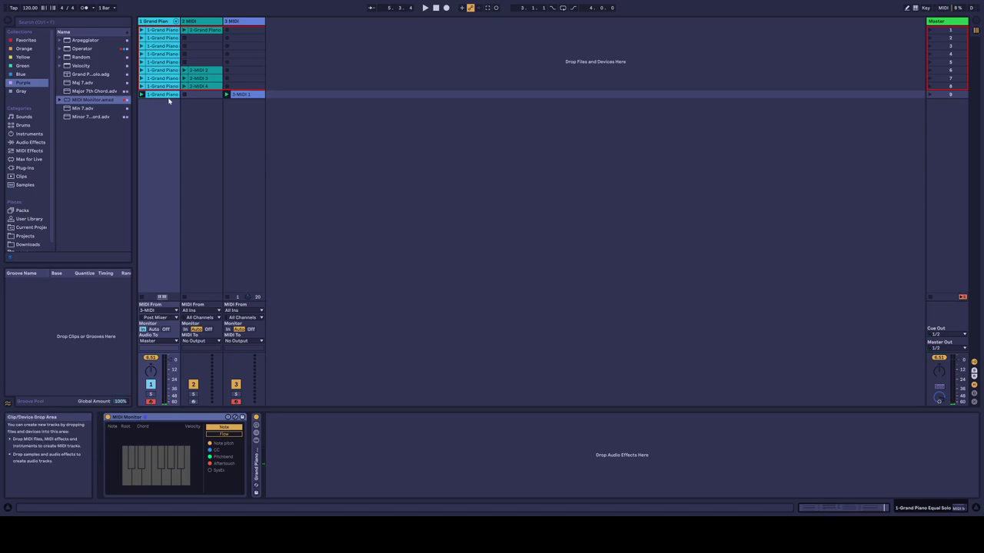
Examine the chord notes recorded in the Grand Piano clip of the ninth scene.
double_click(167, 94)
left_click(864, 507)
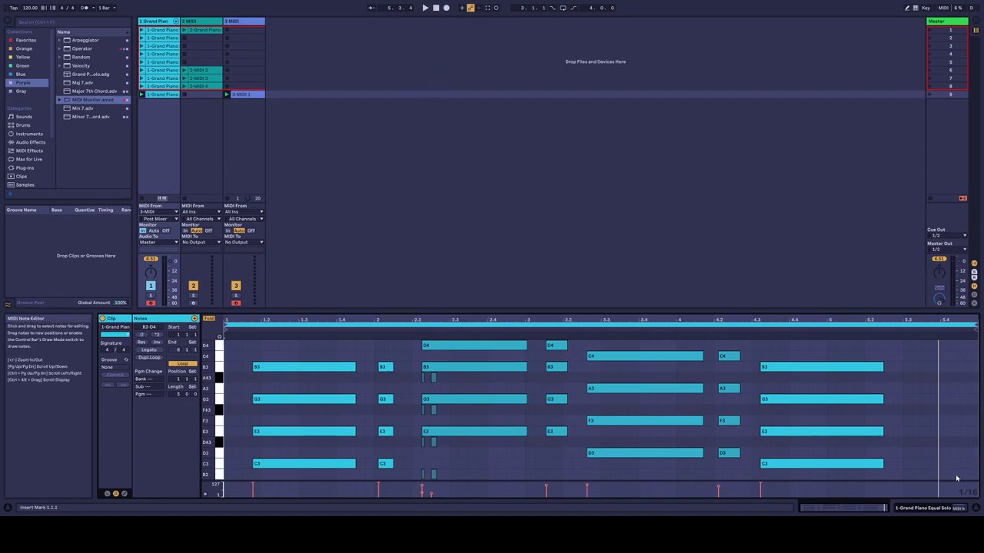
left_click(939, 511)
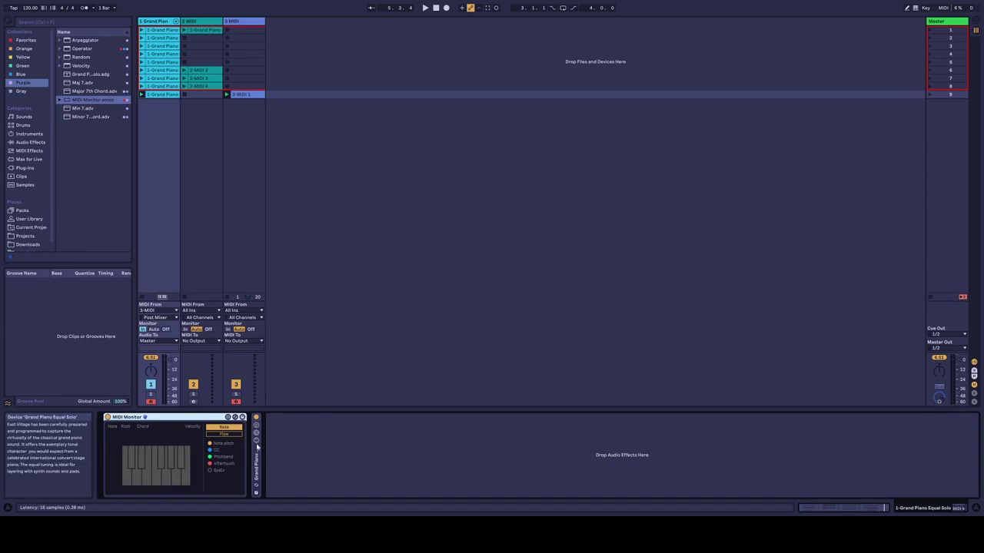
Replace the Maj 7 device on track 2 with the key-zoned chord rack from track 3, placed before Random.
left_click(201, 22)
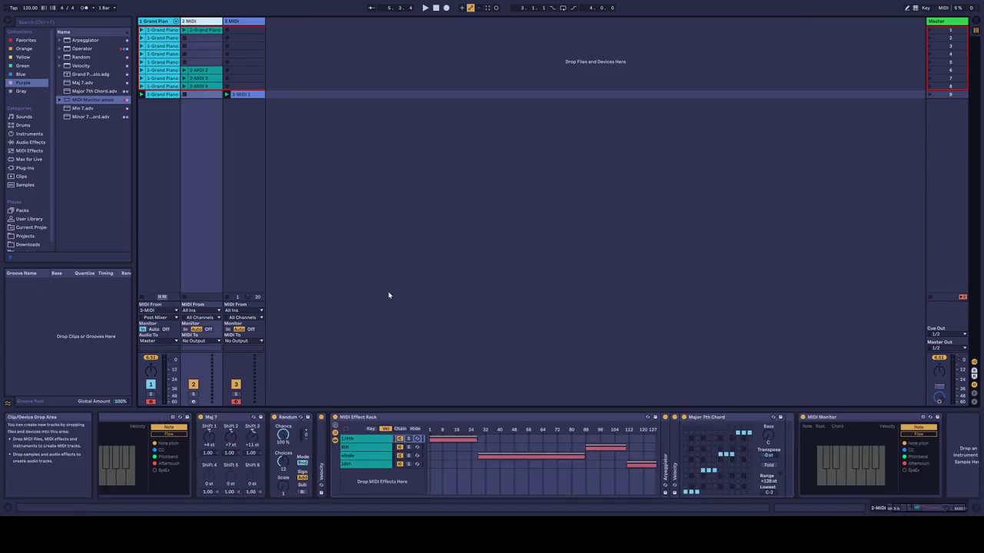
left_click(241, 22)
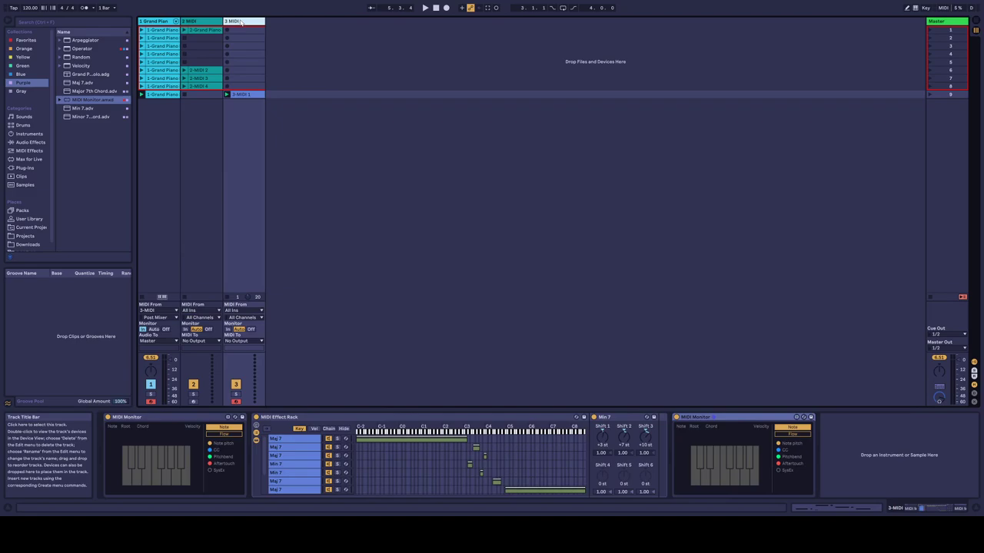
double_click(501, 417)
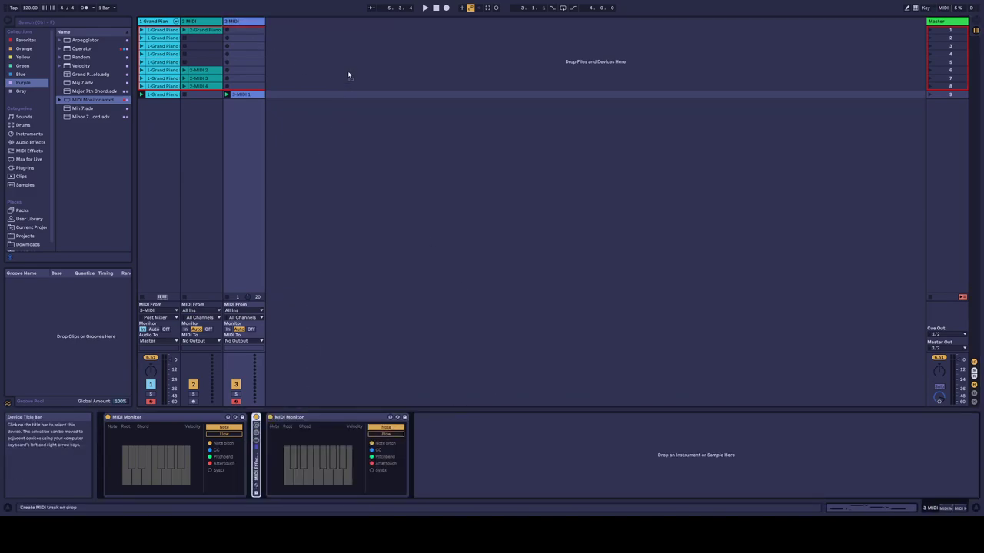
left_click(199, 22)
left_click_drag(266, 401, 265, 427)
left_click(232, 418)
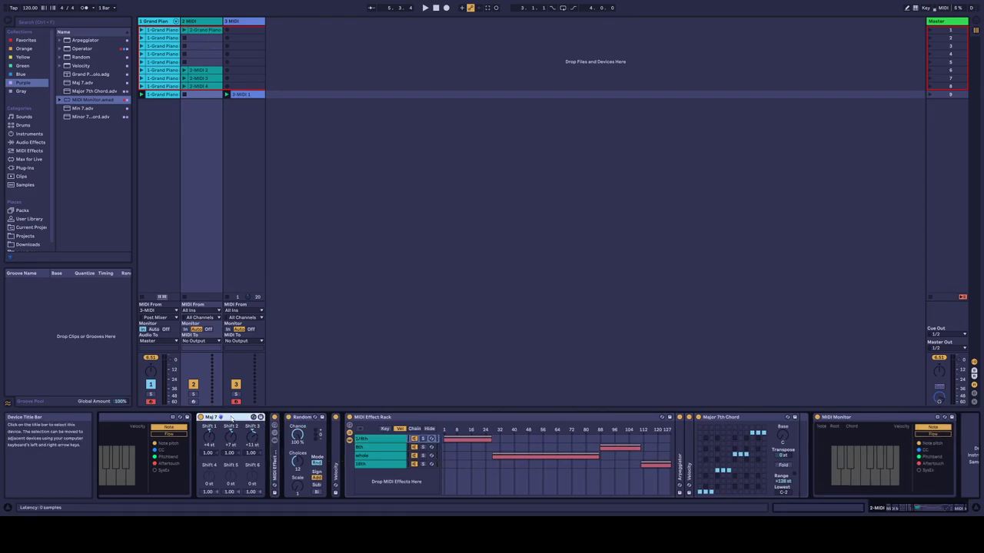
key("Delete")
Look over the chord rack in track 2's device chain and fold the Random device, the Min 7 device and the rack itself.
double_click(202, 460)
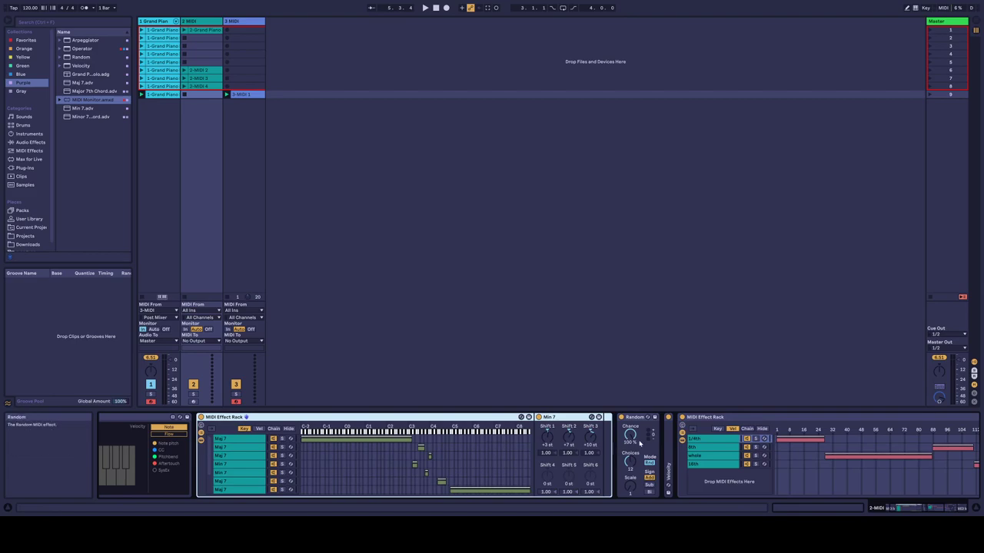
double_click(635, 418)
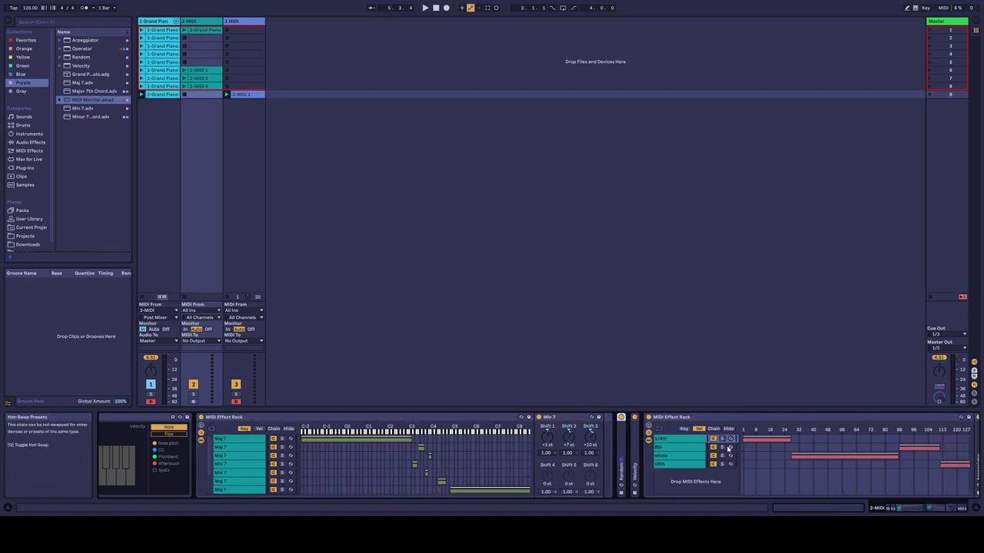
mouse_move(905, 513)
left_mouse_down()
mouse_move(935, 514)
mouse_move(923, 513)
left_mouse_up()
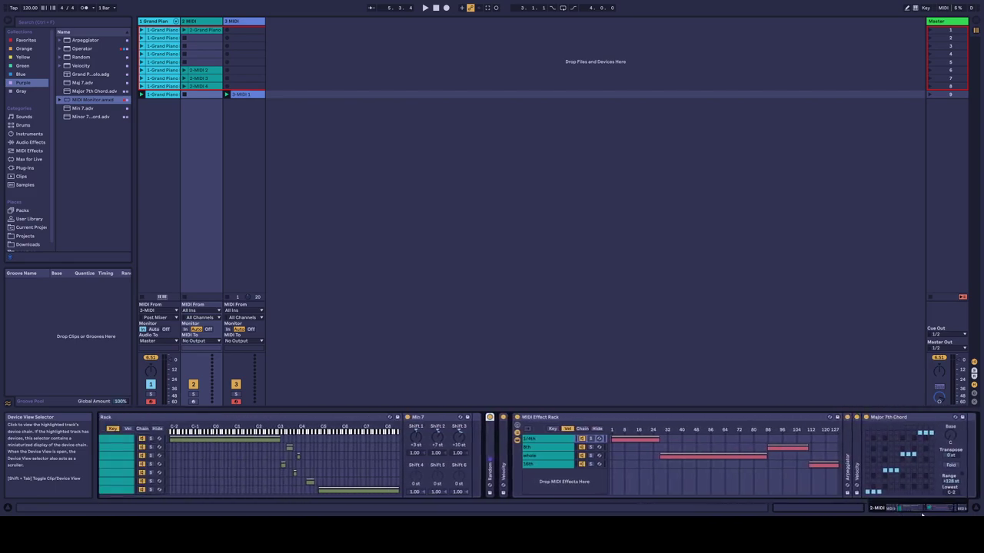
left_click(329, 419)
double_click(461, 419)
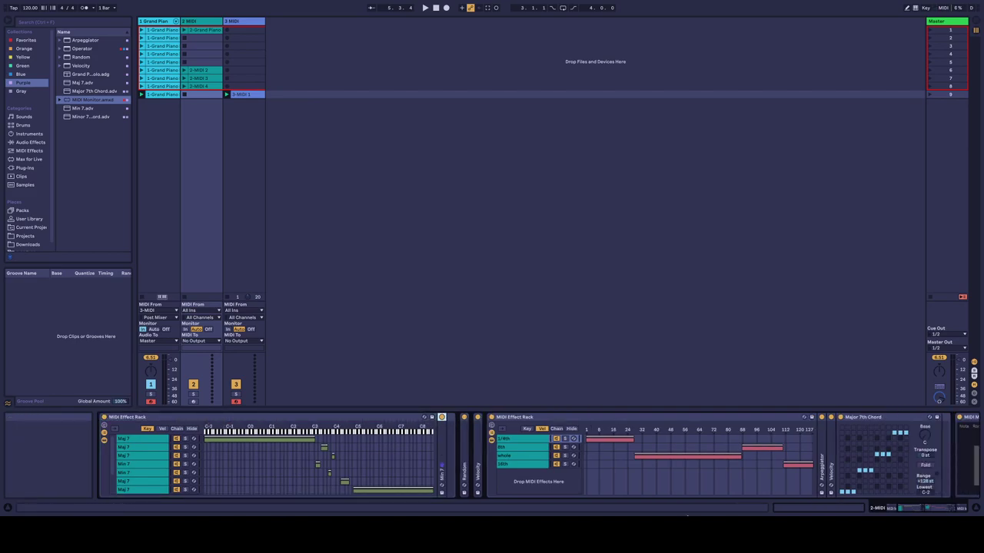
left_click_drag(914, 507, 871, 515)
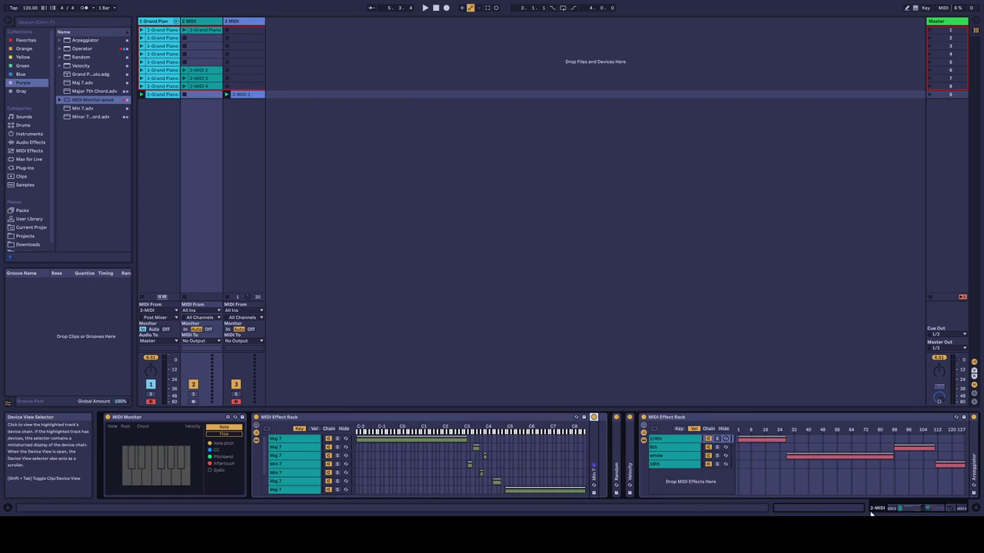
double_click(468, 419)
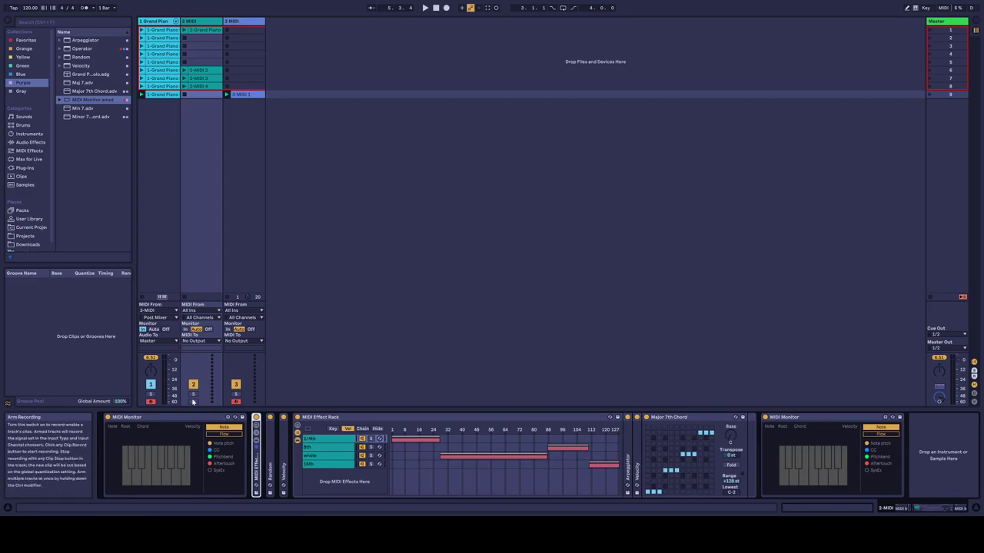
Arm track 2 together with the Grand Piano track and start recording both in a newly inserted tenth scene.
left_click(193, 401)
left_click(151, 401, "ctrl")
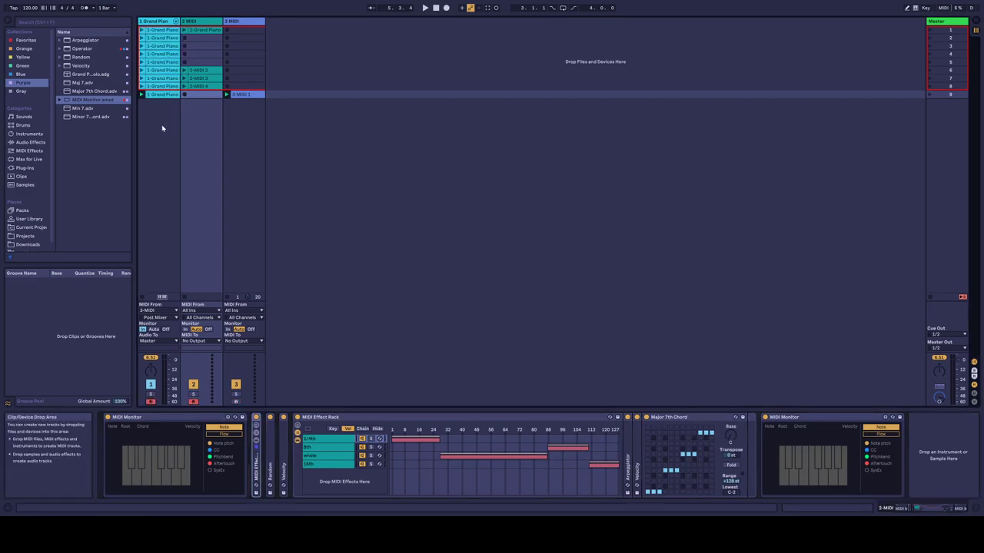
left_click(162, 124)
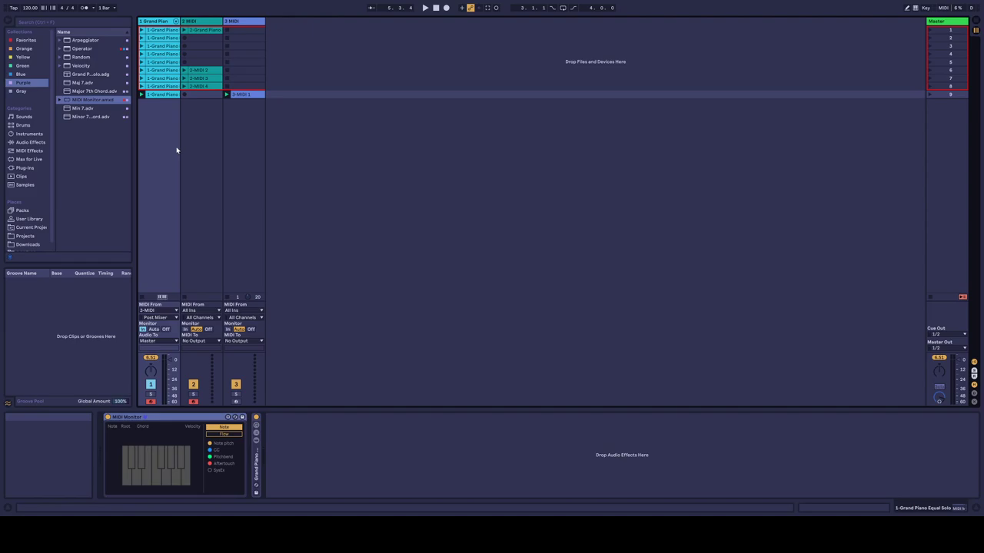
key("ctrl+i")
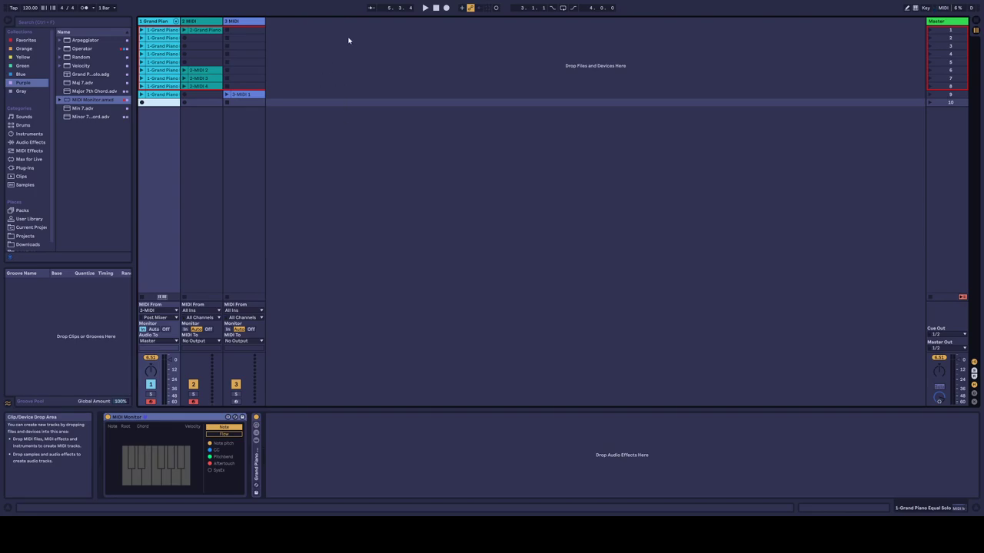
left_click(185, 102)
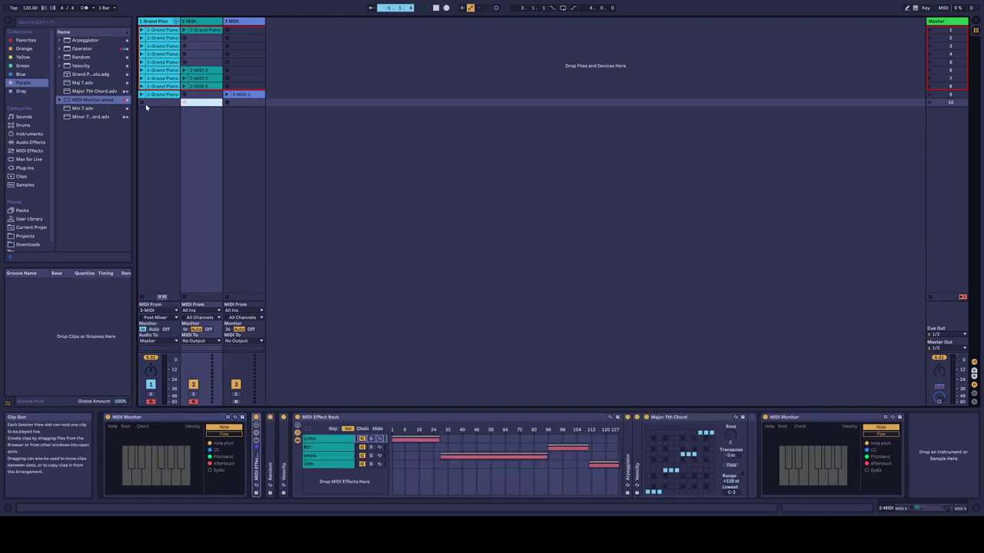
left_click(142, 103)
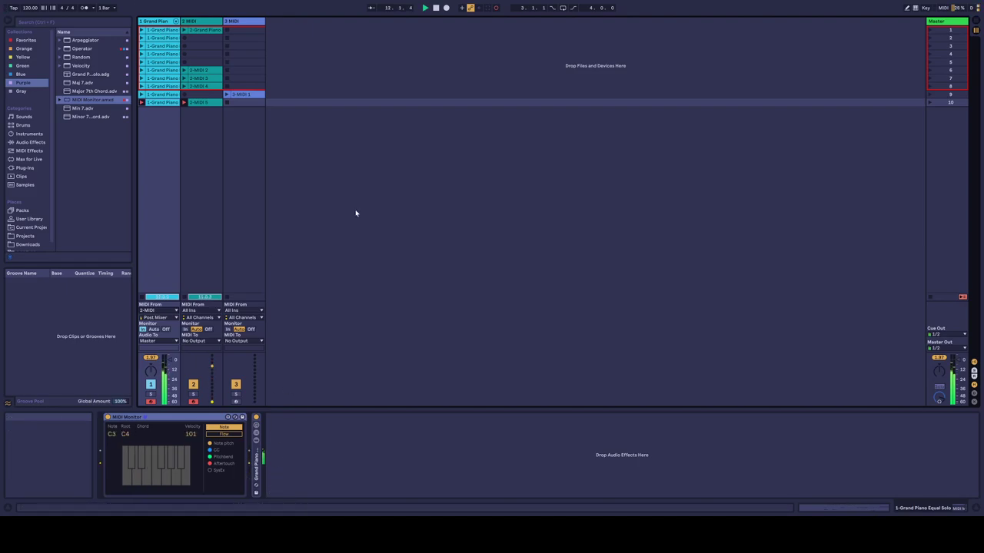
Follow the incoming notes and devices of track 2 and the Grand Piano track during the take, and stop the recording.
key("shift+Tab")
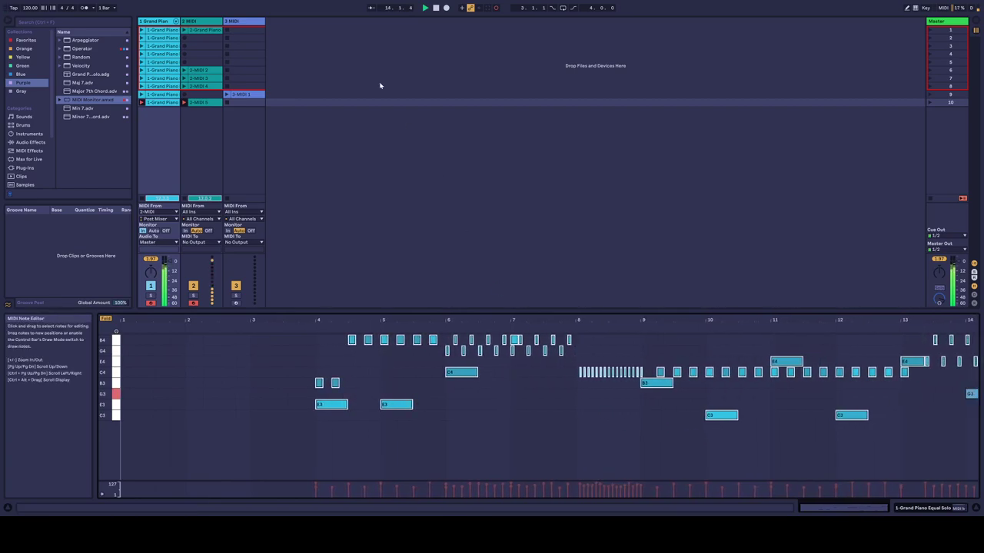
left_click(209, 22)
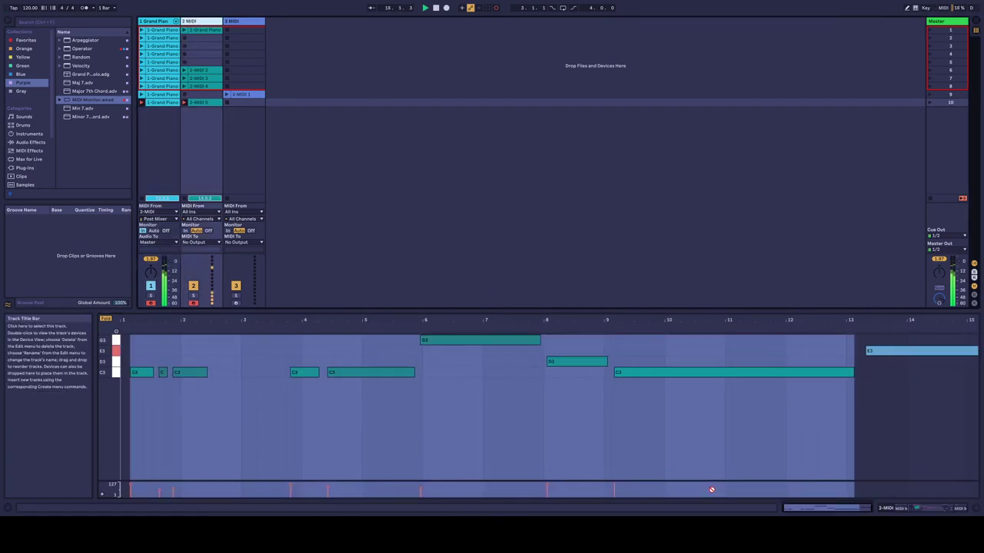
left_click(904, 510)
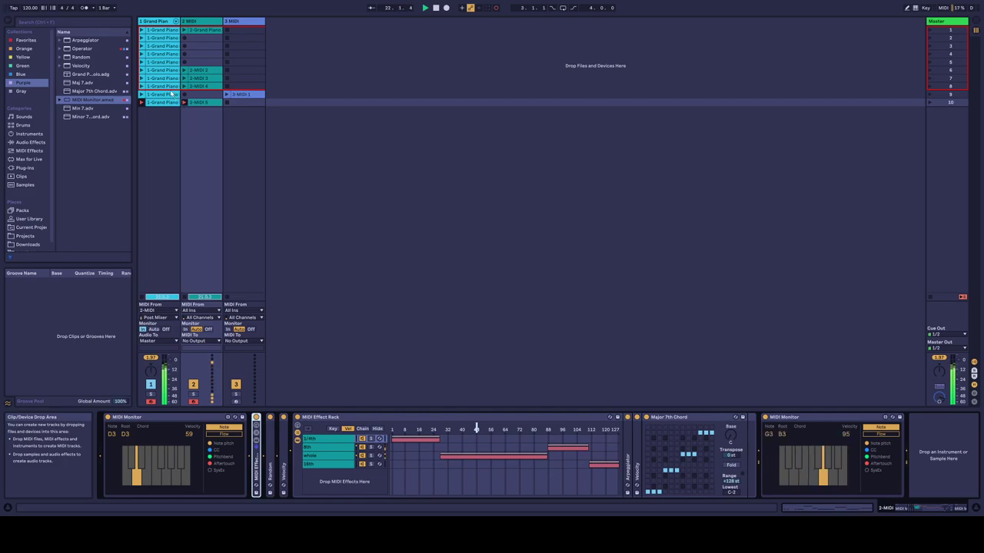
left_click(159, 20)
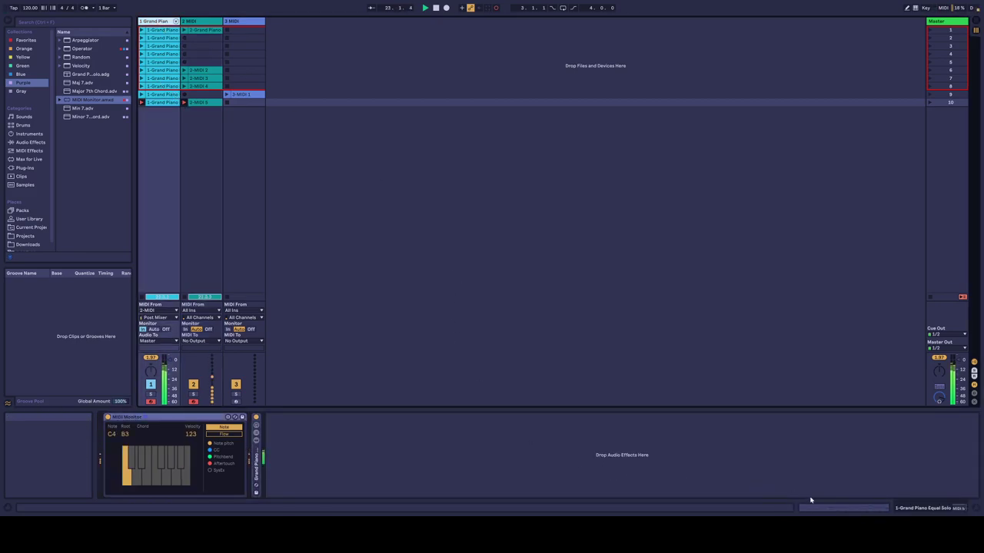
left_click(838, 507)
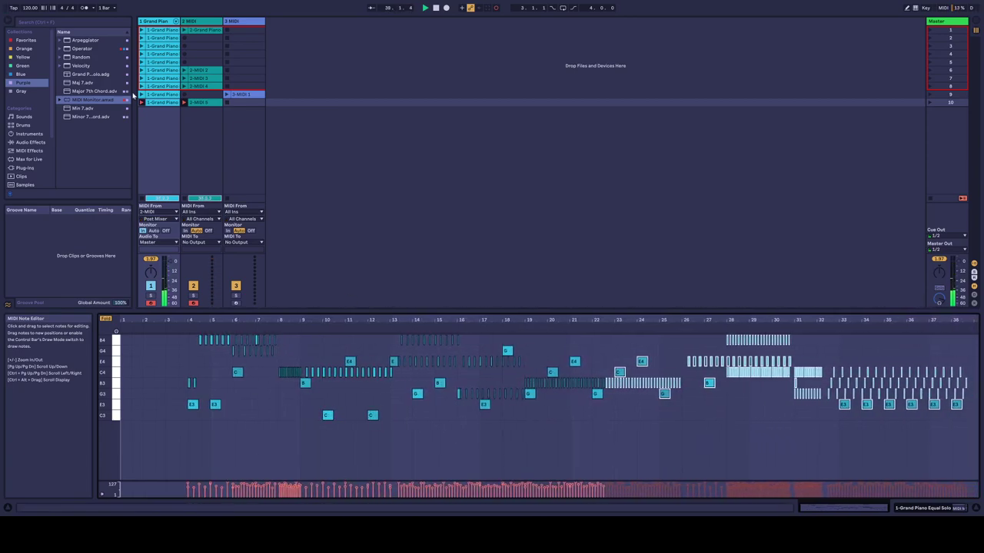
left_click(436, 8)
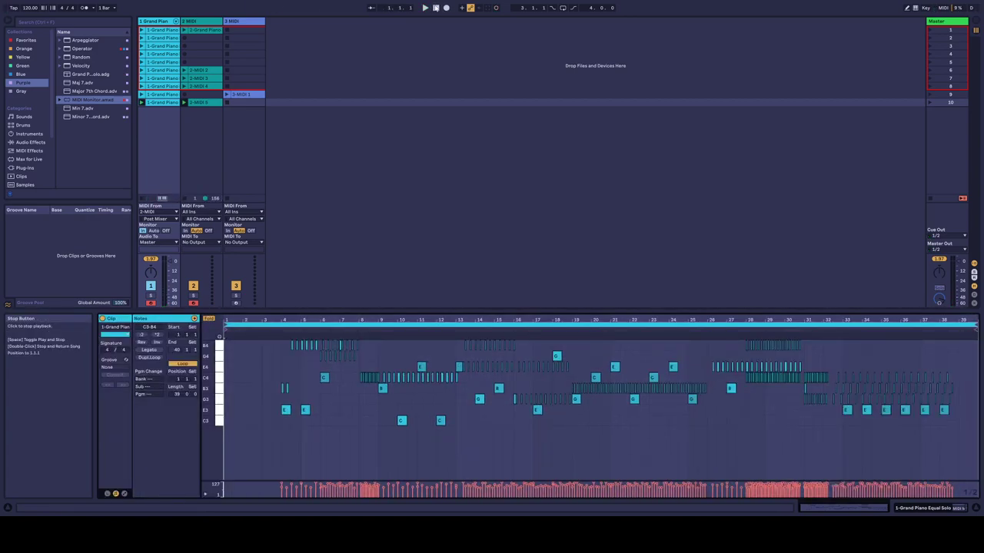